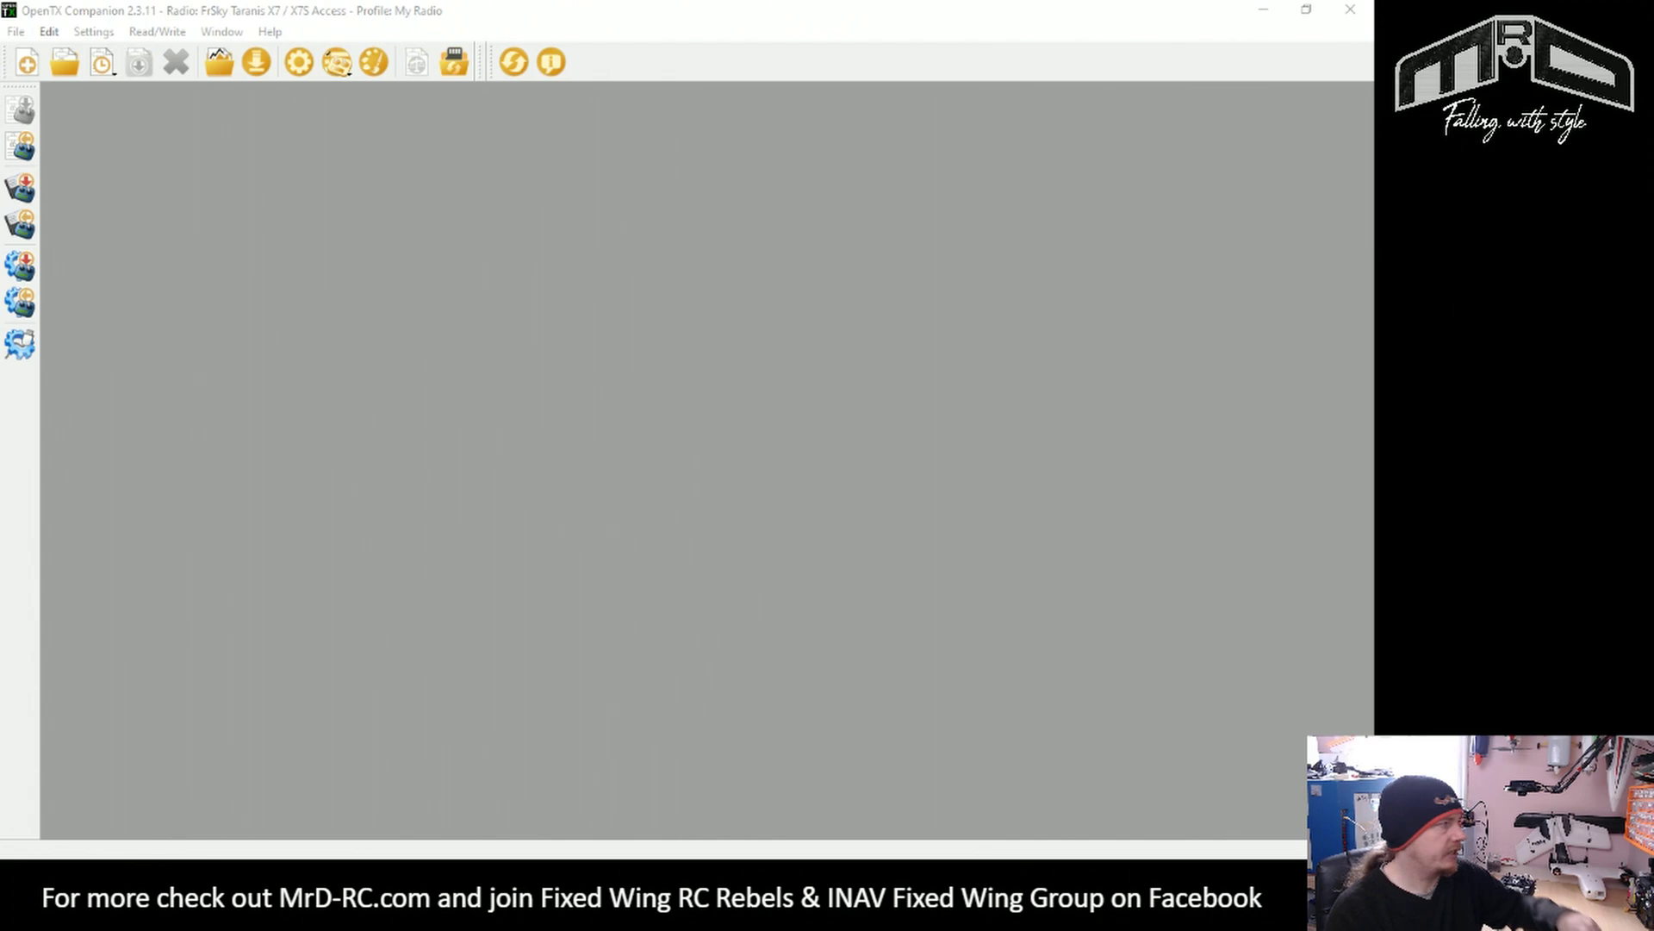
Step: Look over the drives in a file browser, then return to Companion
key("super+e")
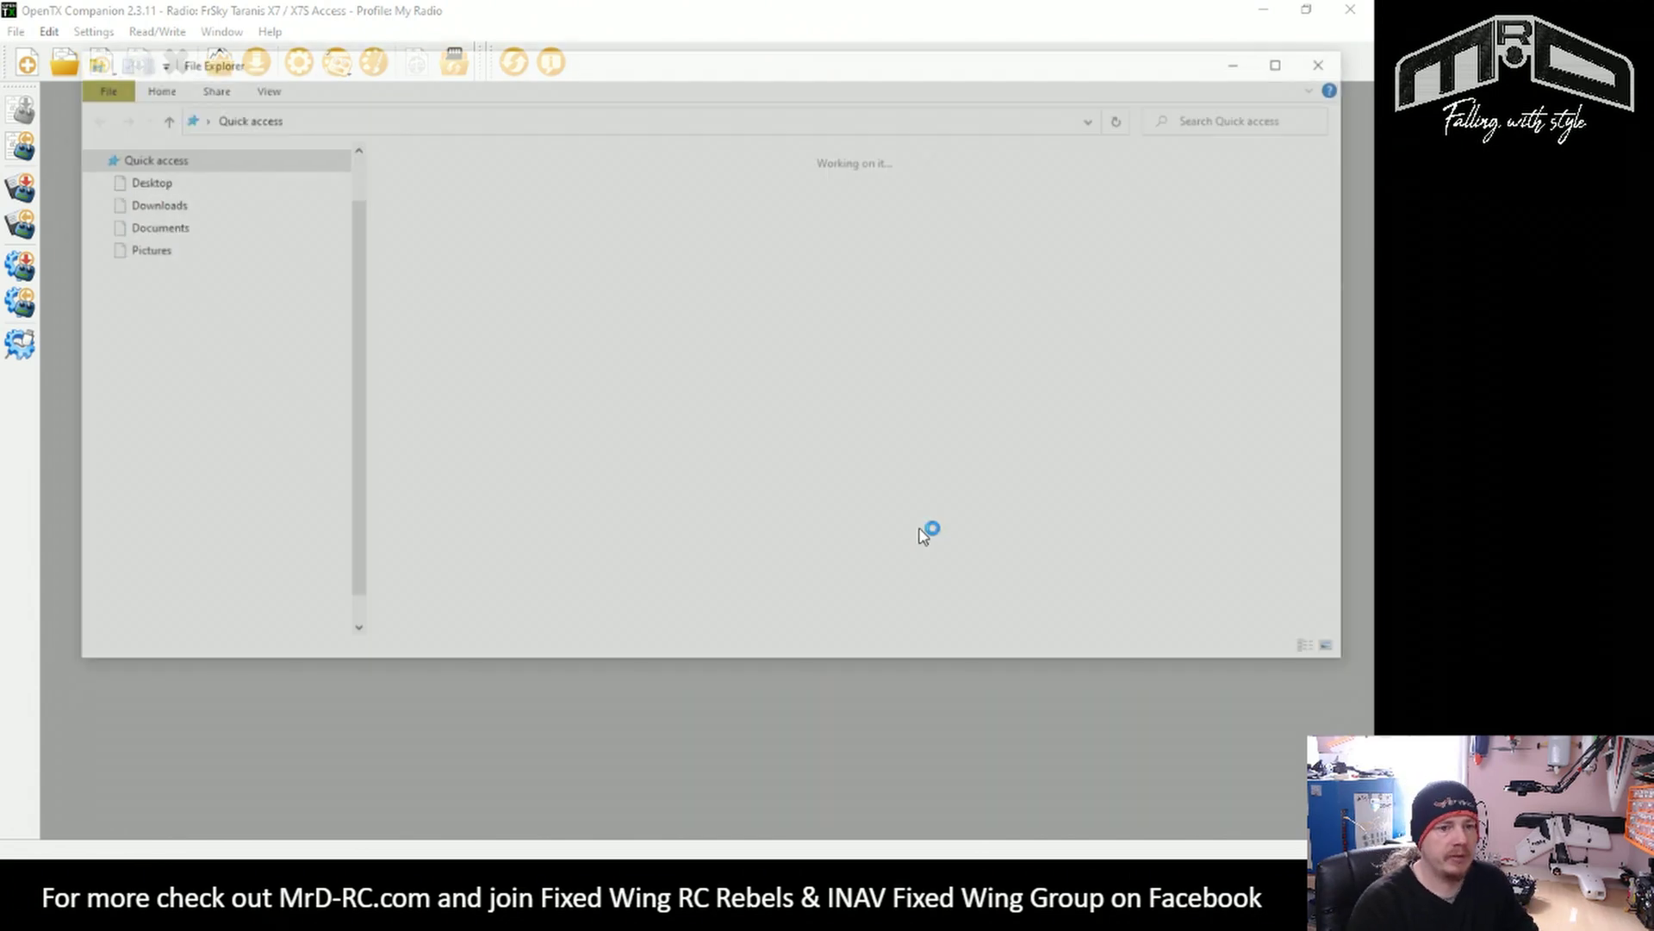
scroll(352, 433, "down", 3)
scroll(352, 433, "down", 4)
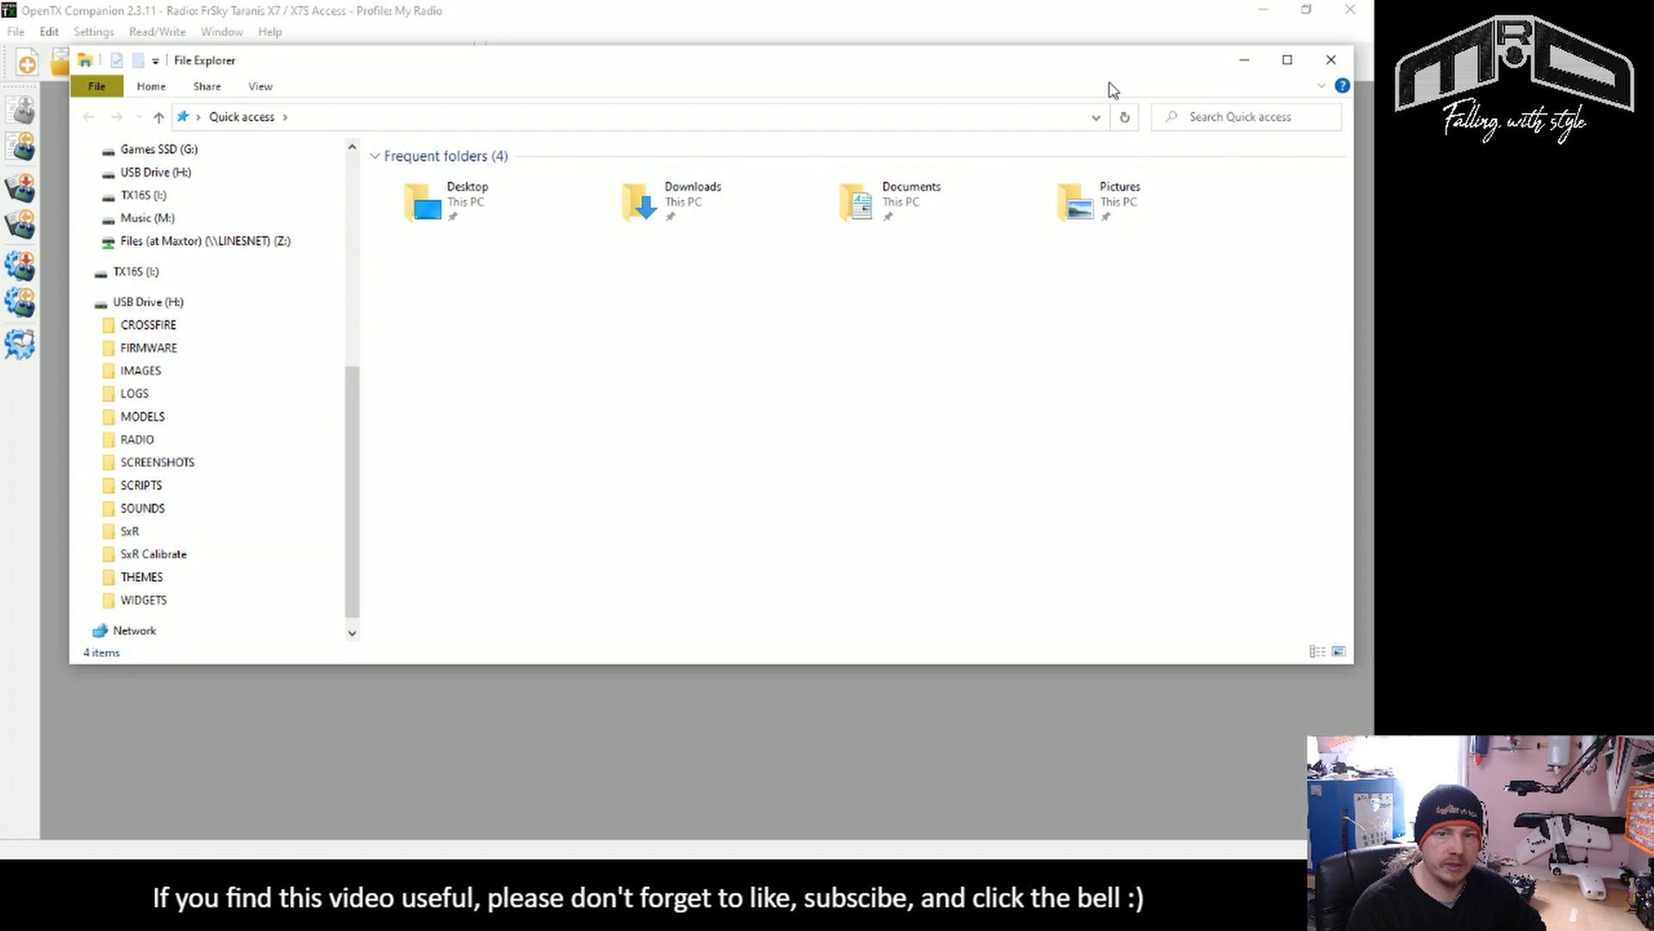
left_click(1243, 67)
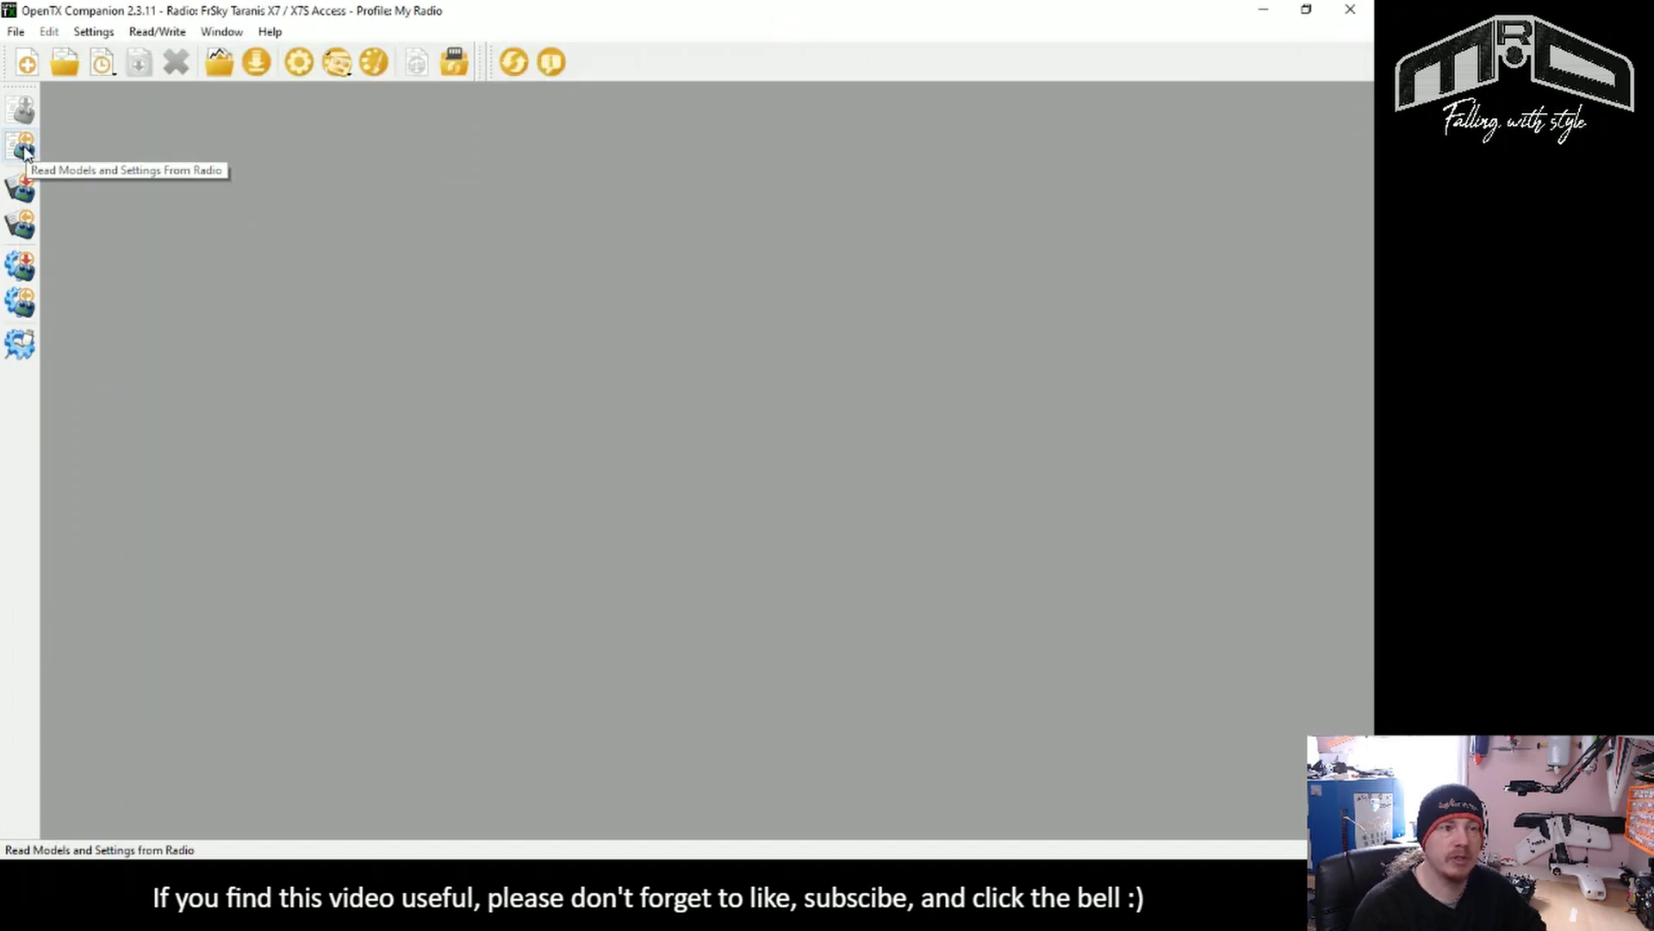
Step: Change the profile's radio type to Radiomaster TX16S / SE / Hall / Masterfire and save
left_click(301, 62)
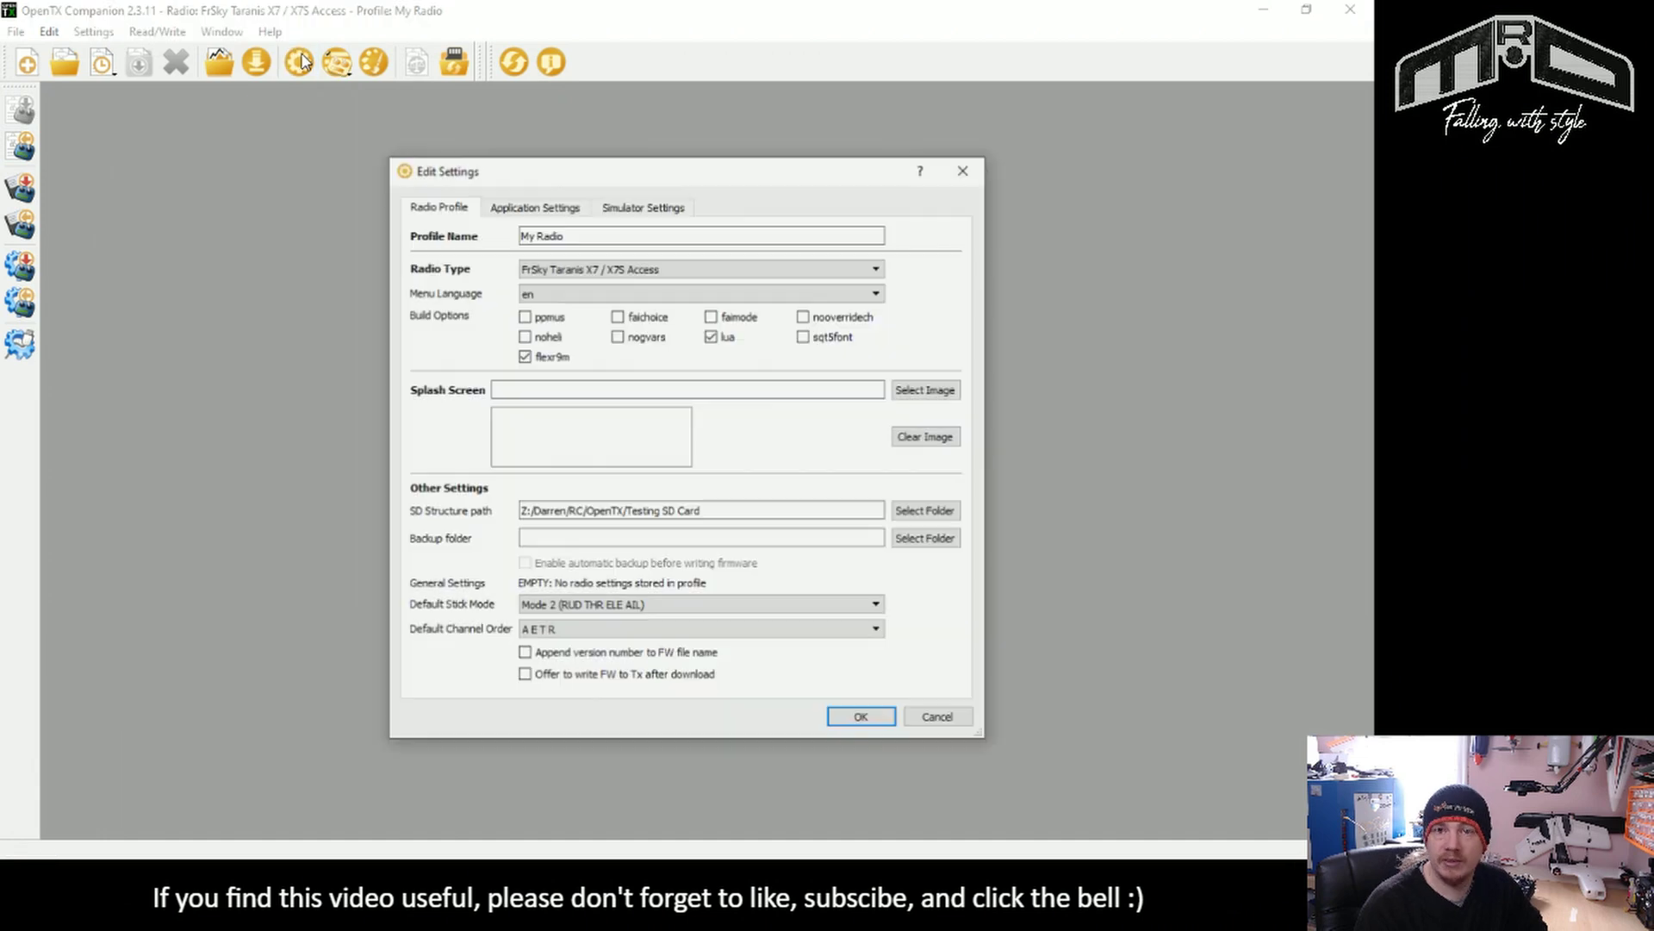
left_click(755, 262)
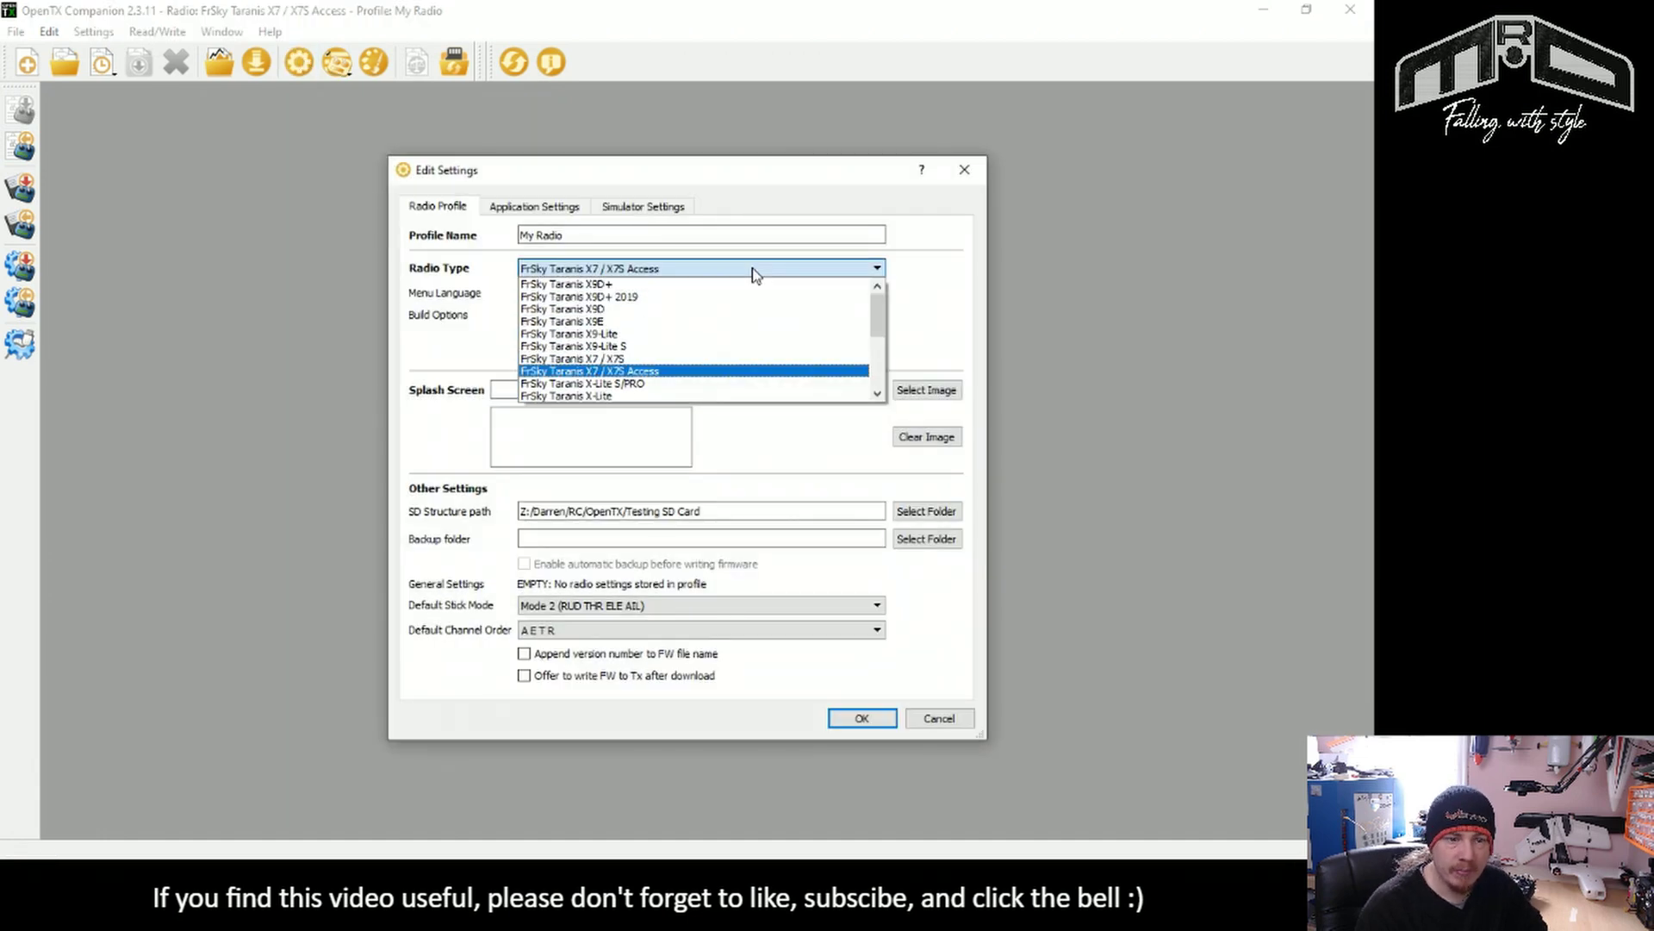
left_click_drag(880, 312, 890, 354)
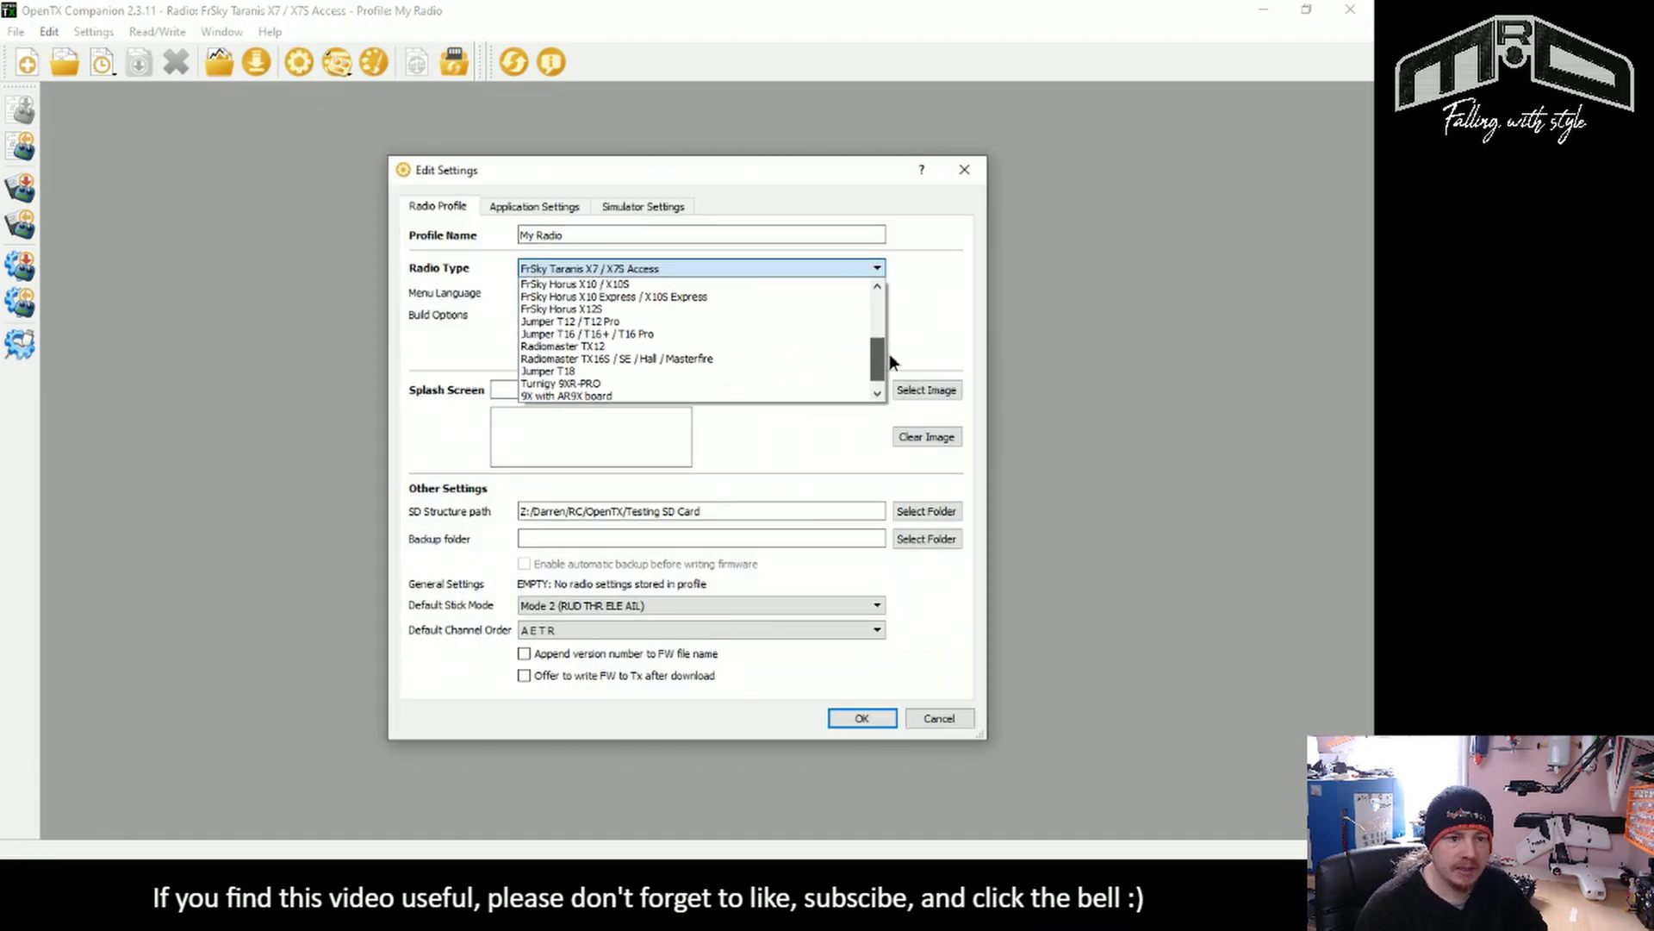
left_click(598, 359)
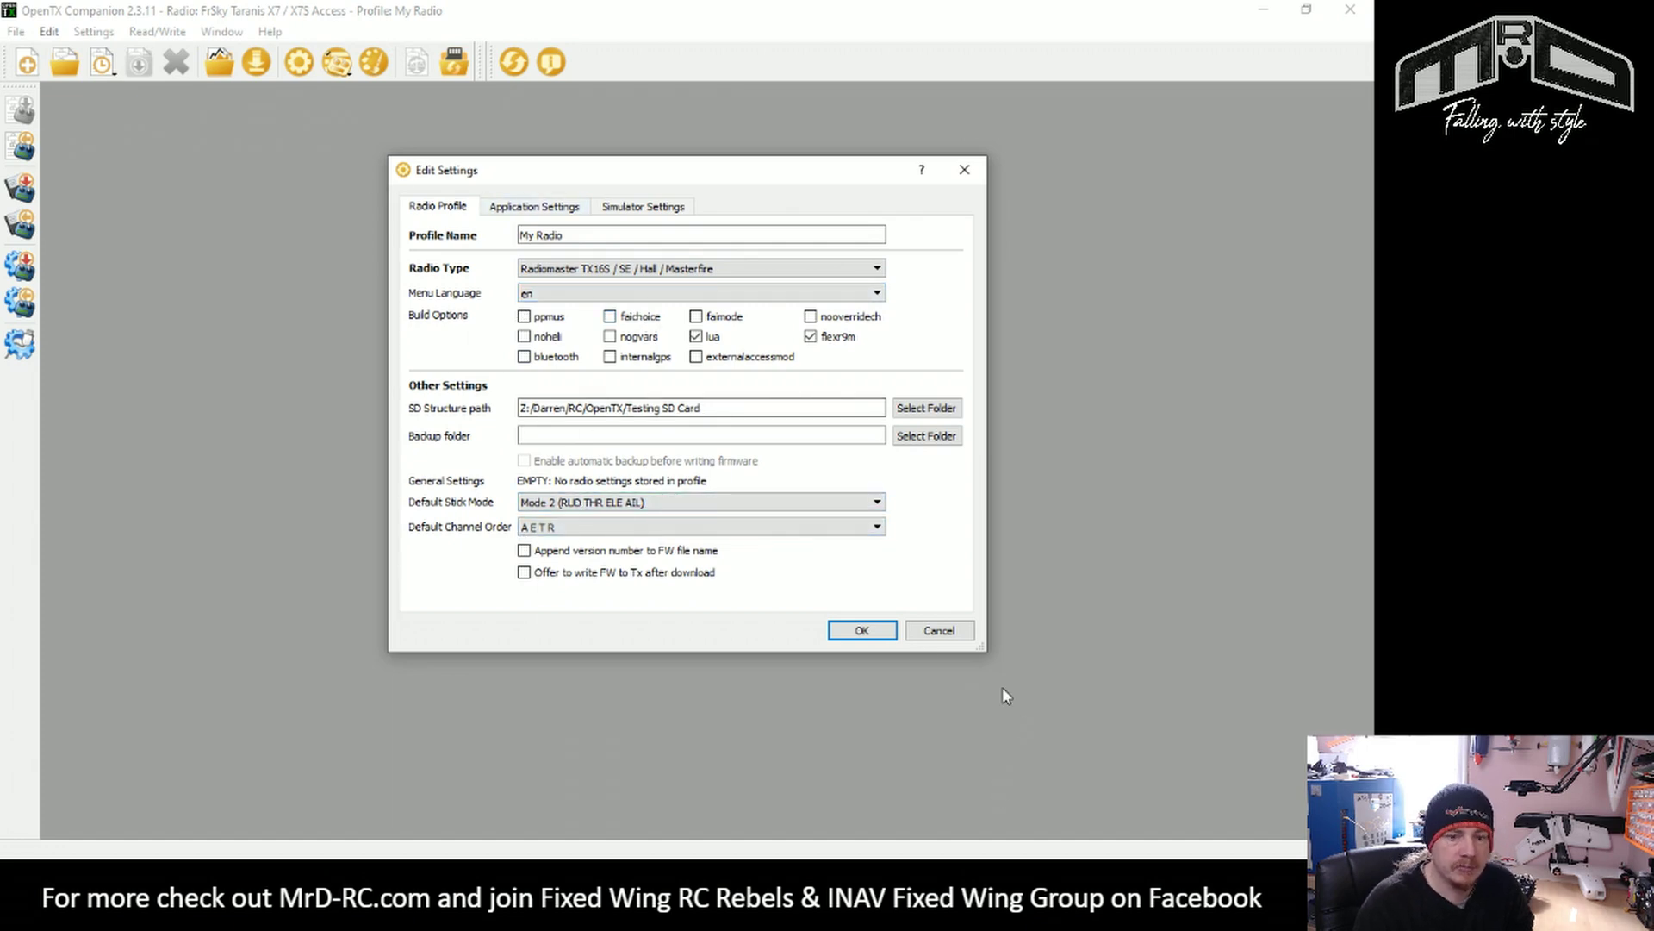
left_click(863, 631)
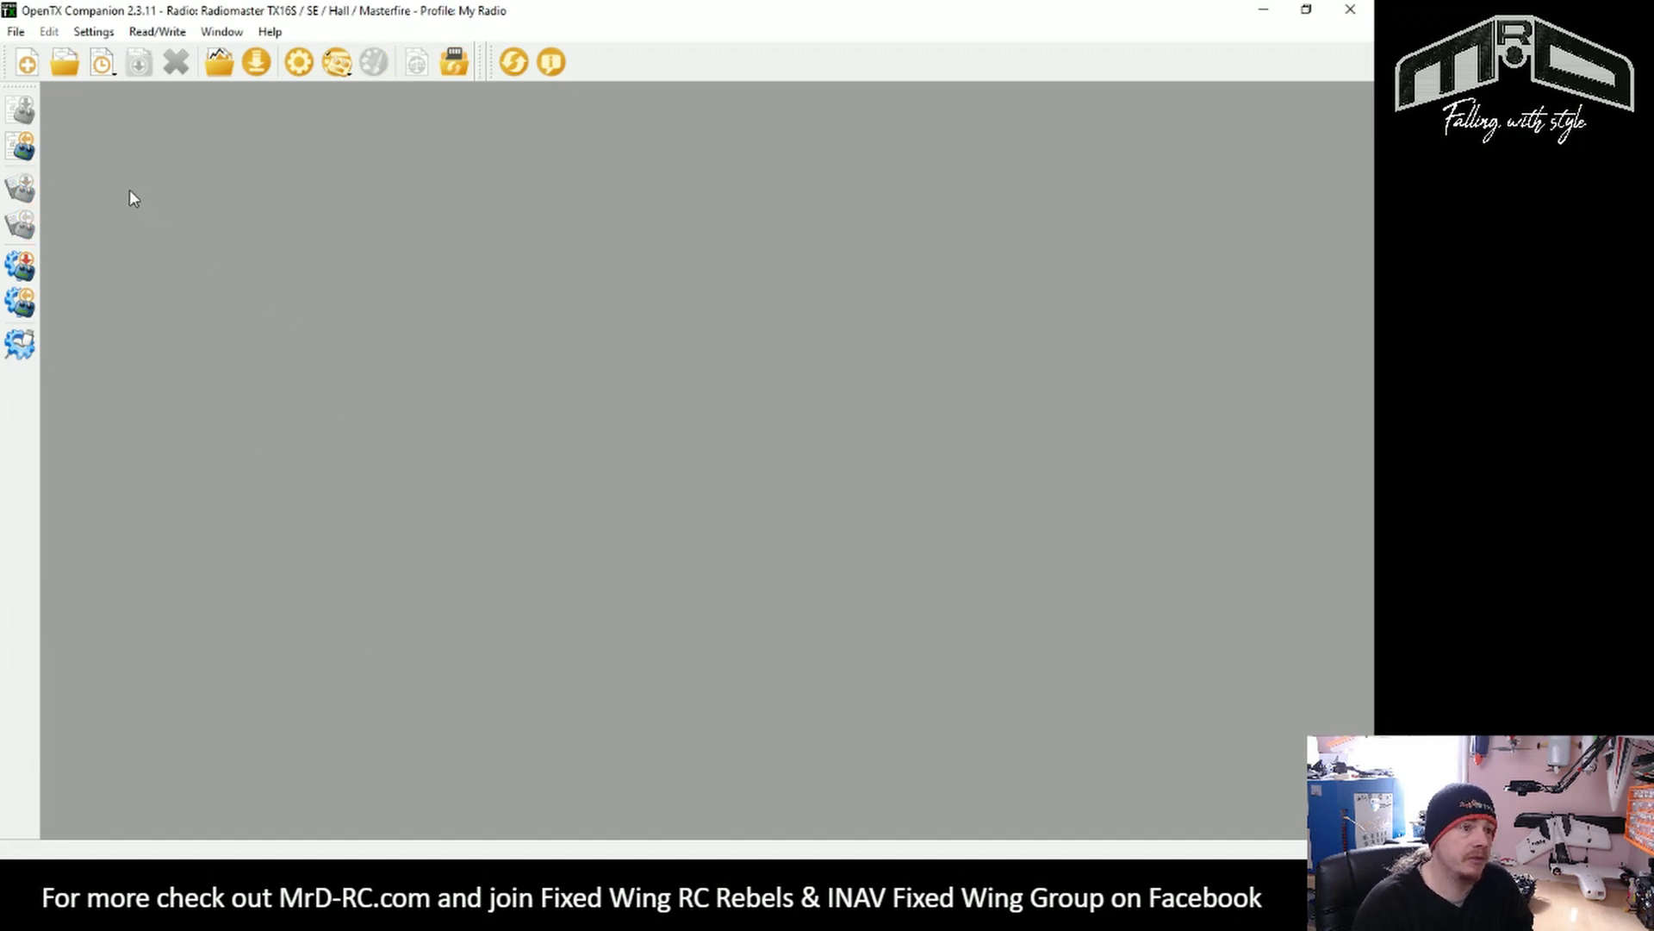
Step: Read the radio's models and settings and save them as a TX16S .otx backup dated 20210328
left_click(23, 149)
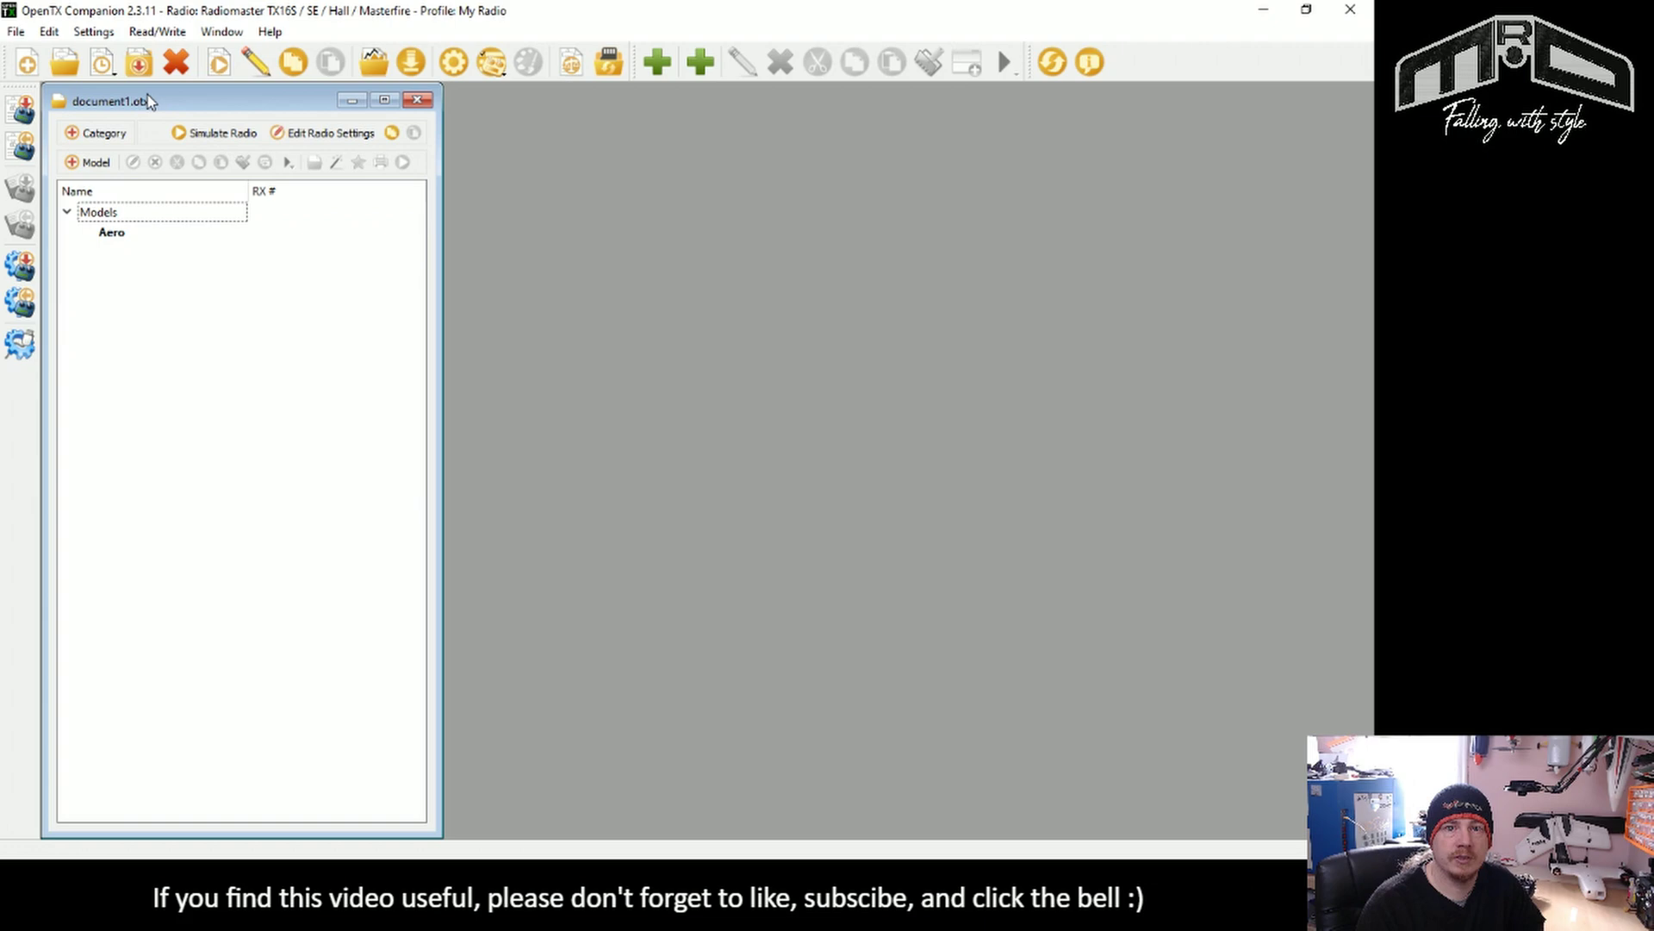
left_click(15, 31)
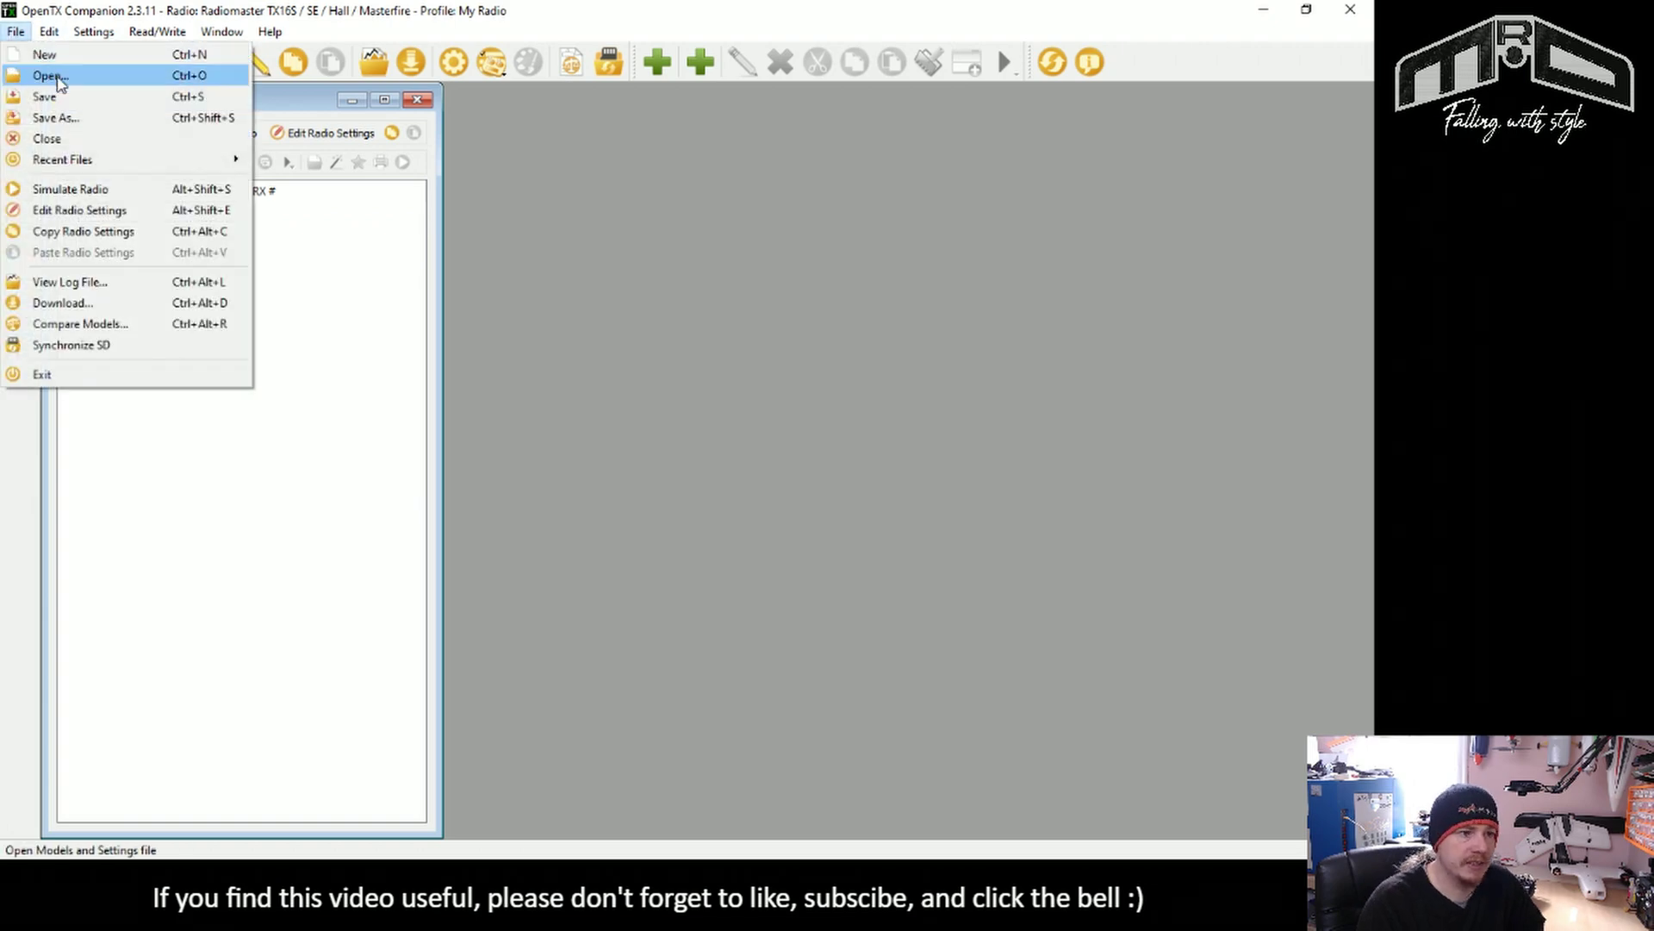
left_click(89, 131)
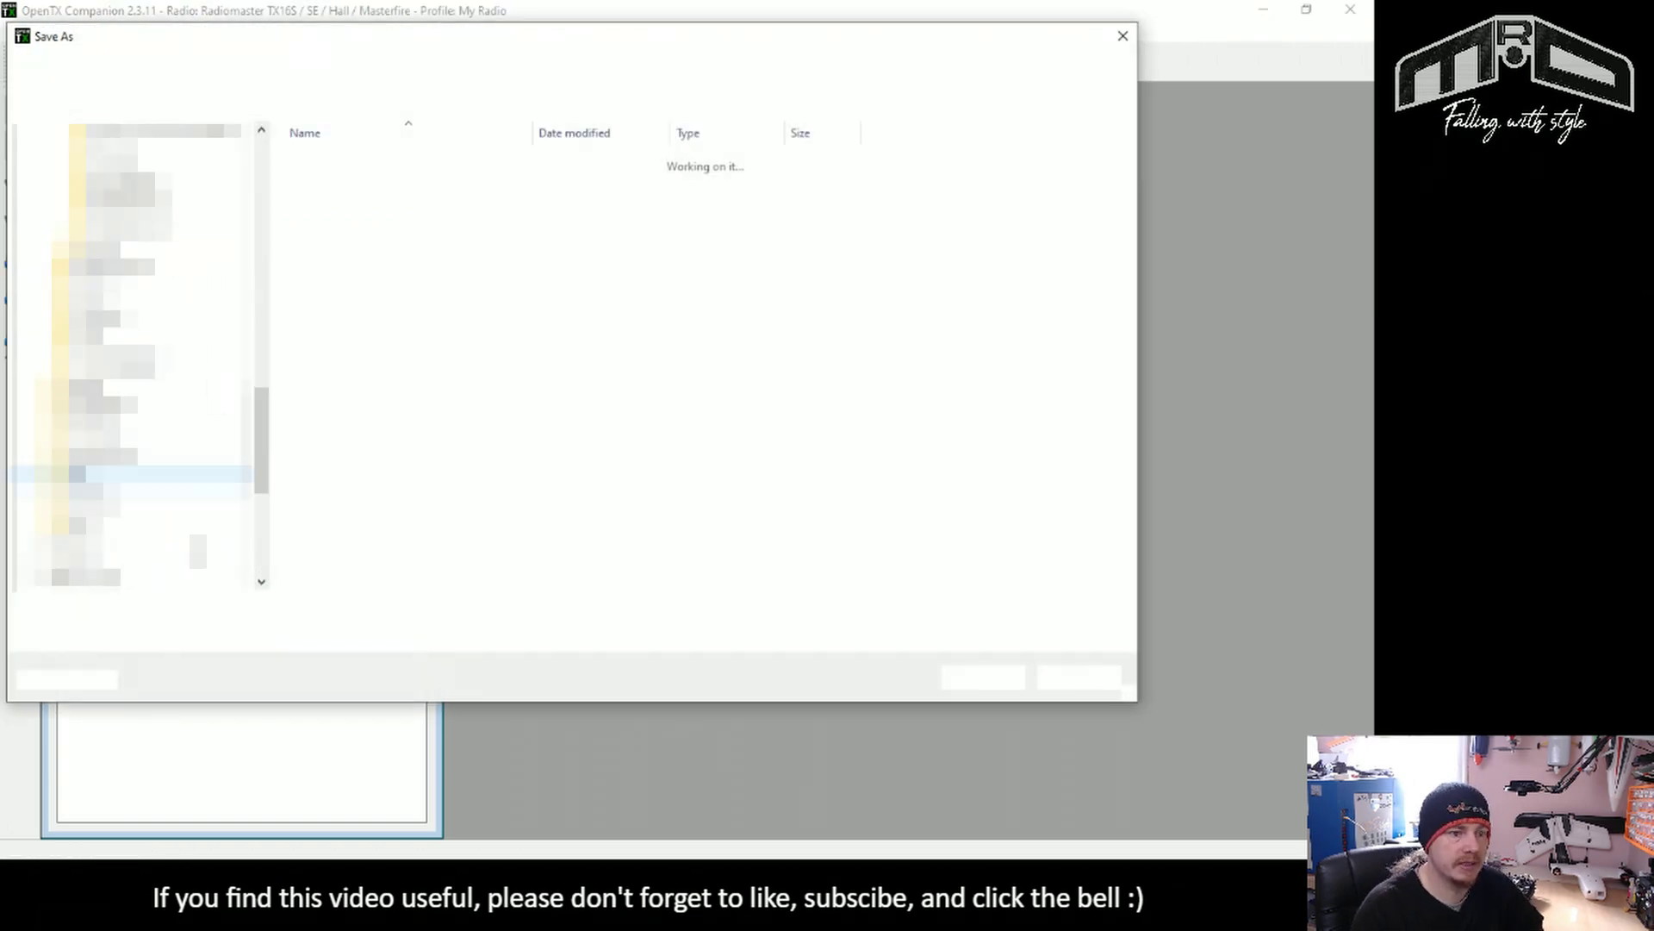
type("328")
key("Return")
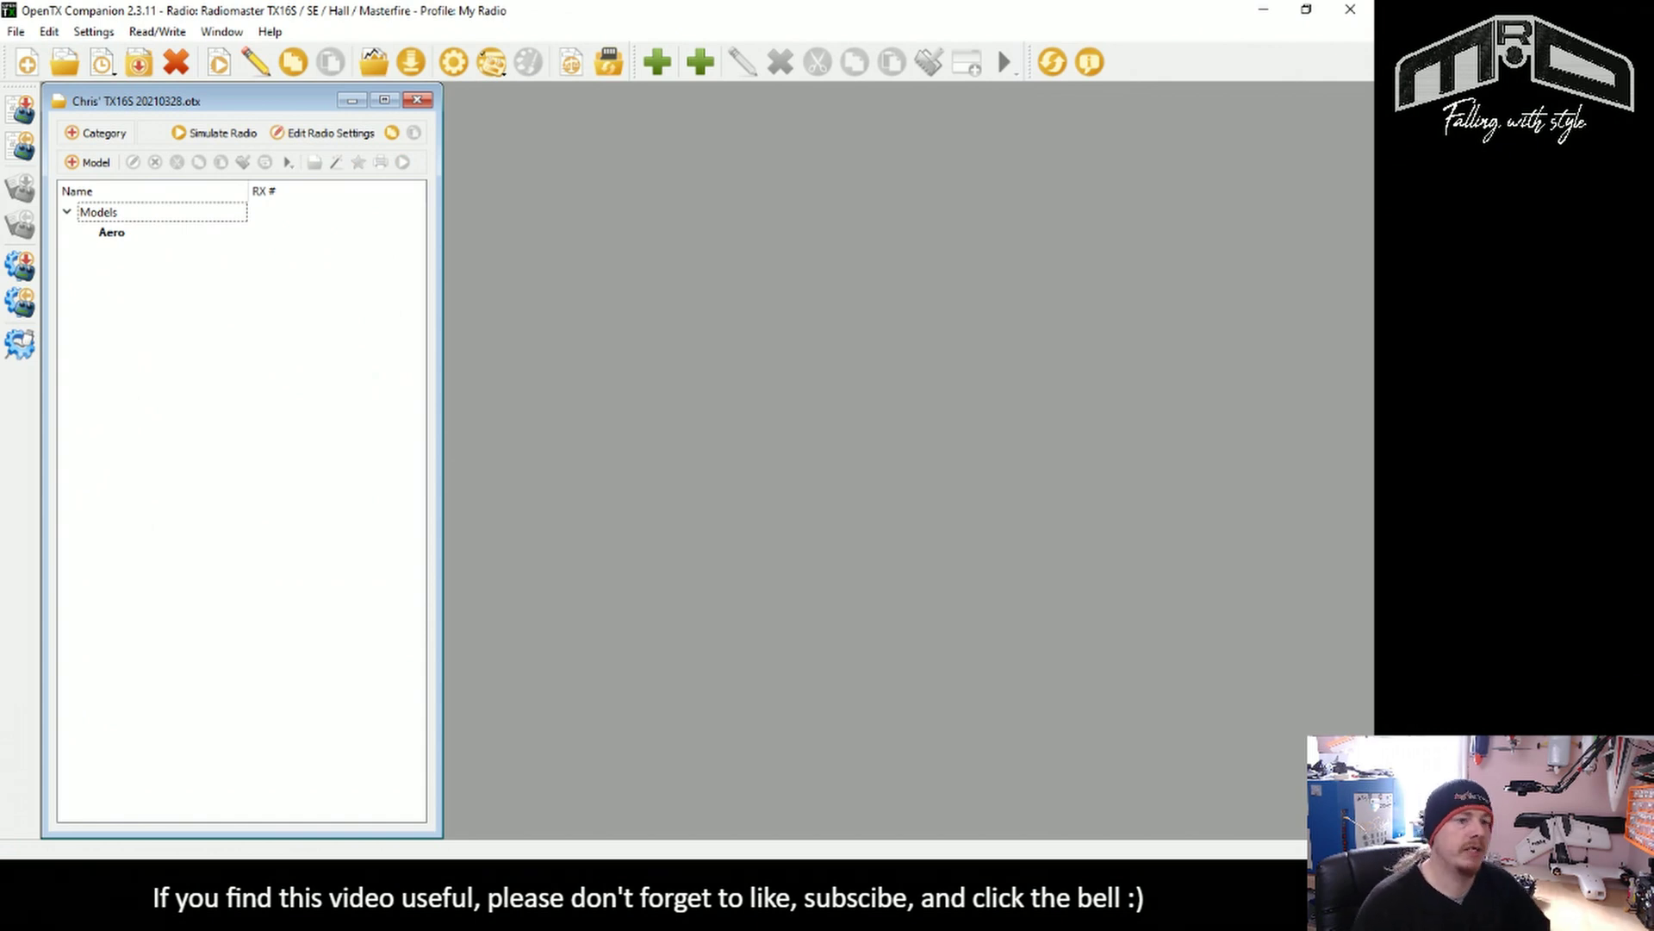
Step: Close the saved backup document and review the profile settings without changing anything
left_click(416, 101)
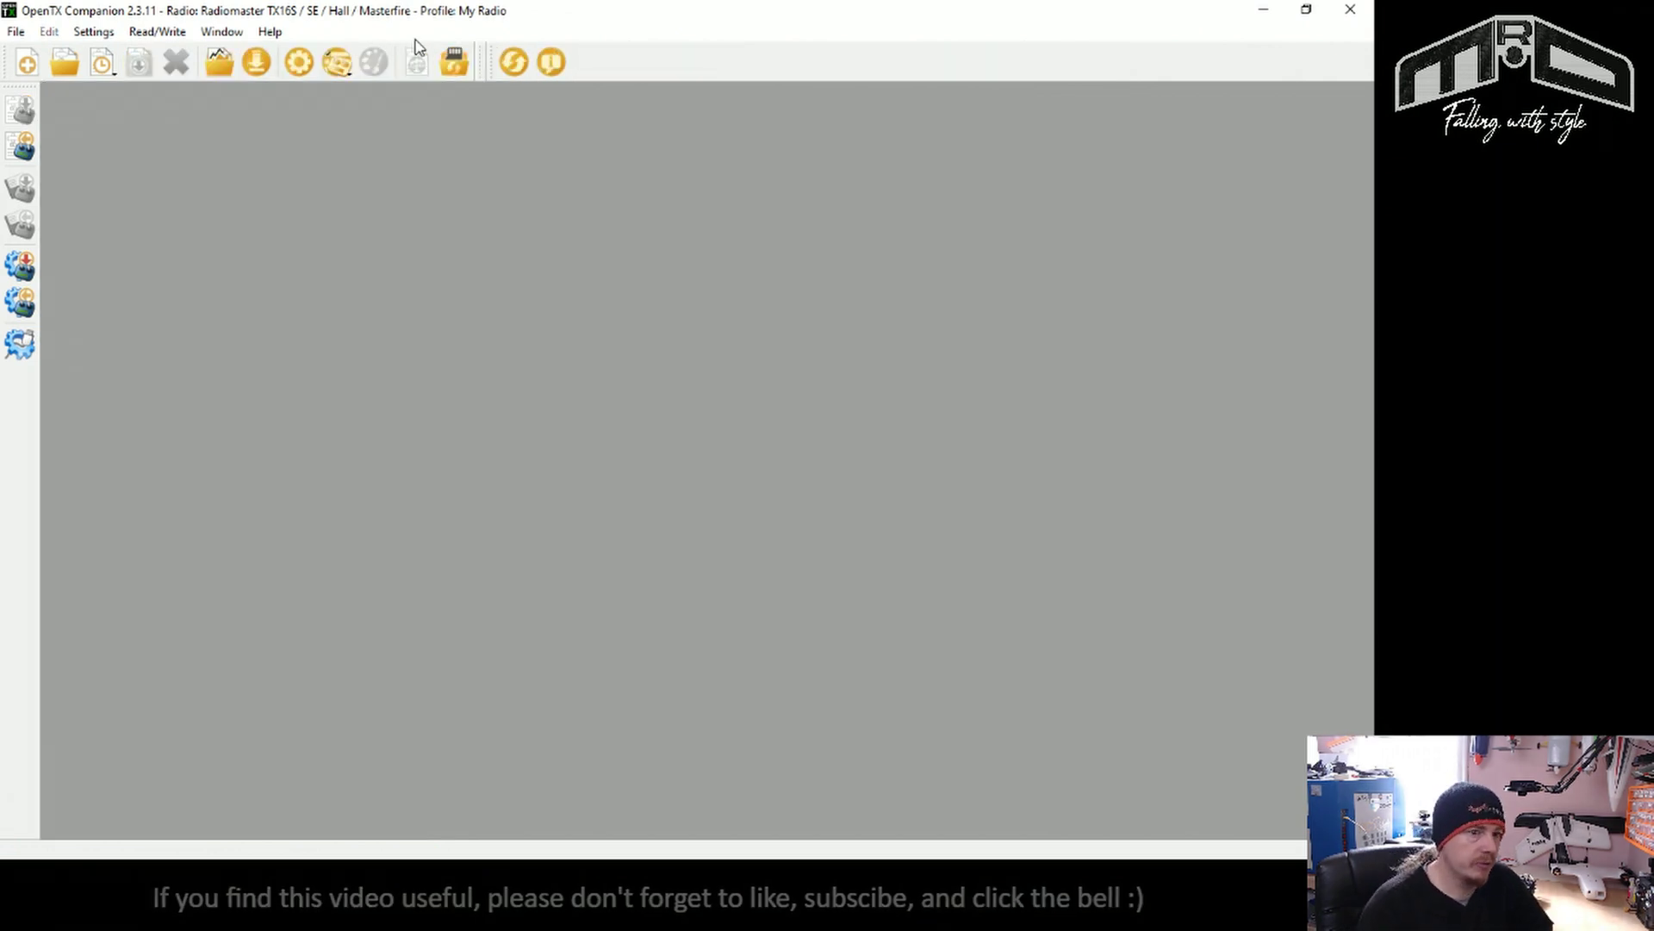
left_click(300, 67)
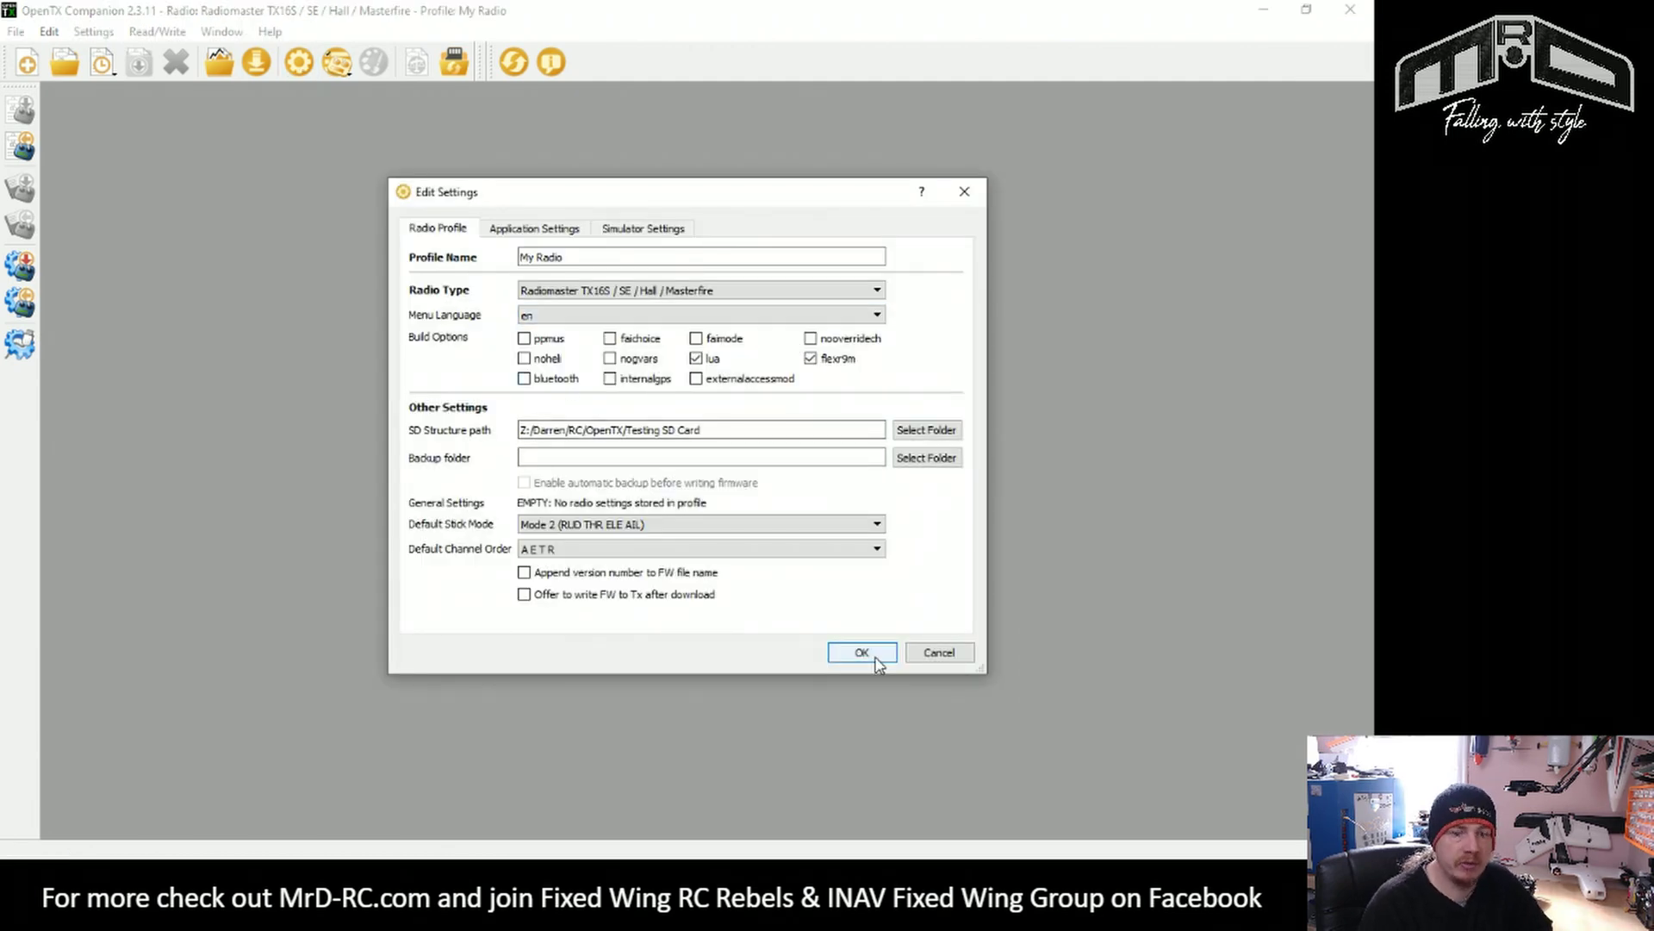
left_click(939, 653)
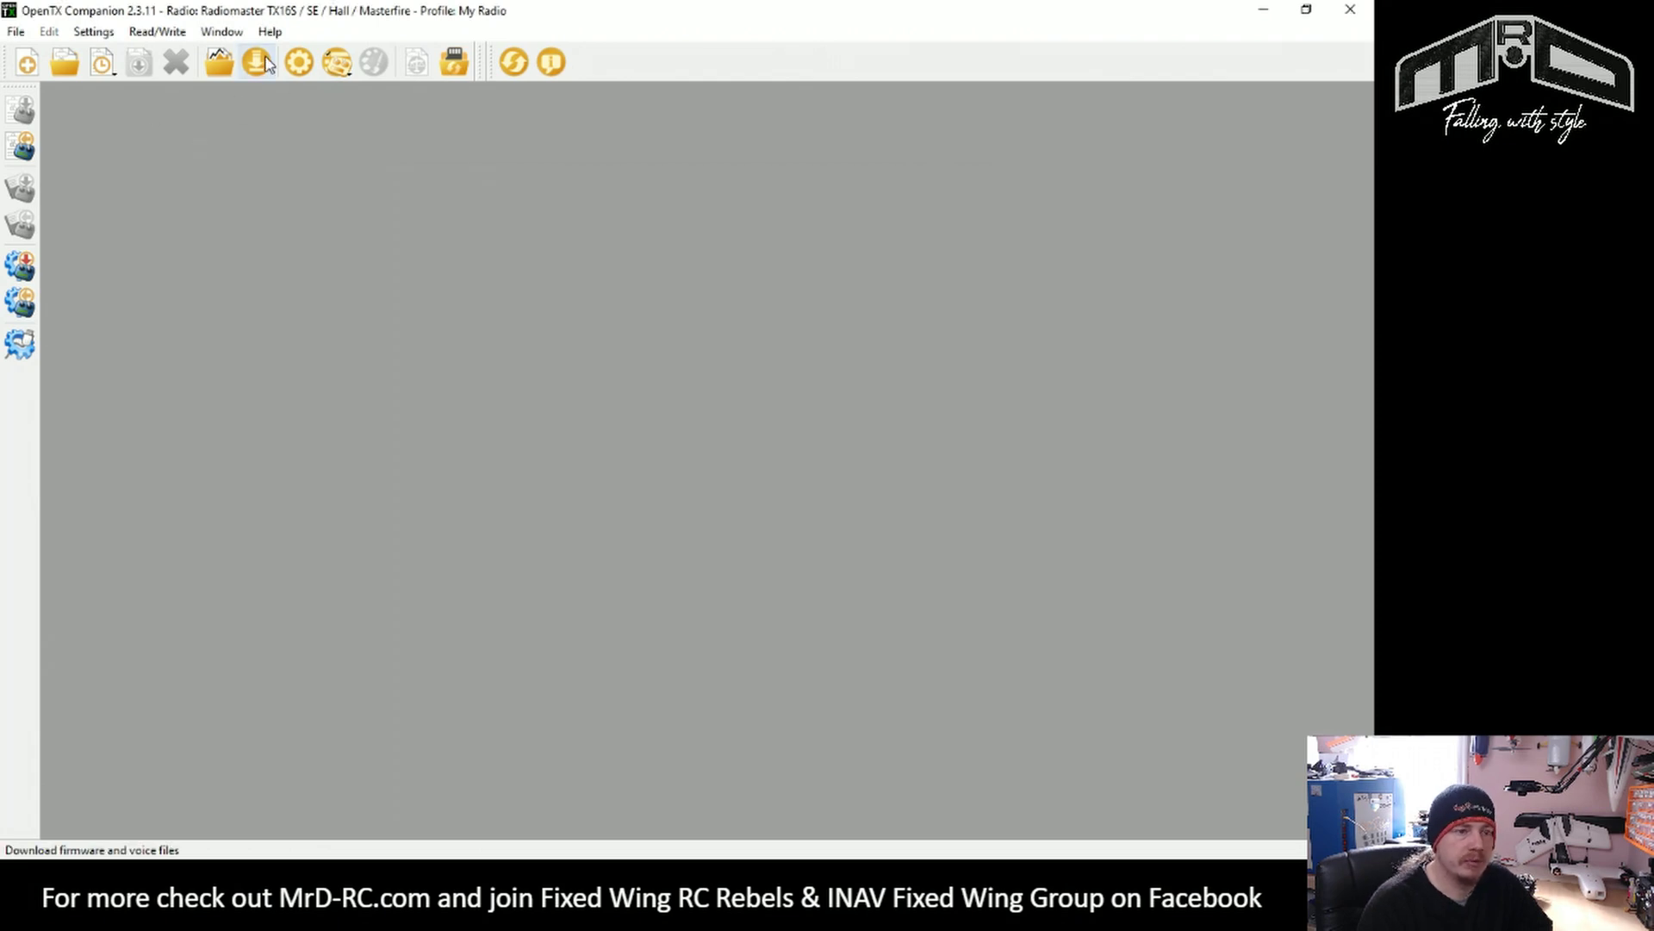
Step: Accept the firmware 2.3.11 update and save it into a new Firmware\RadioMaster TX16S folder
left_click(258, 62)
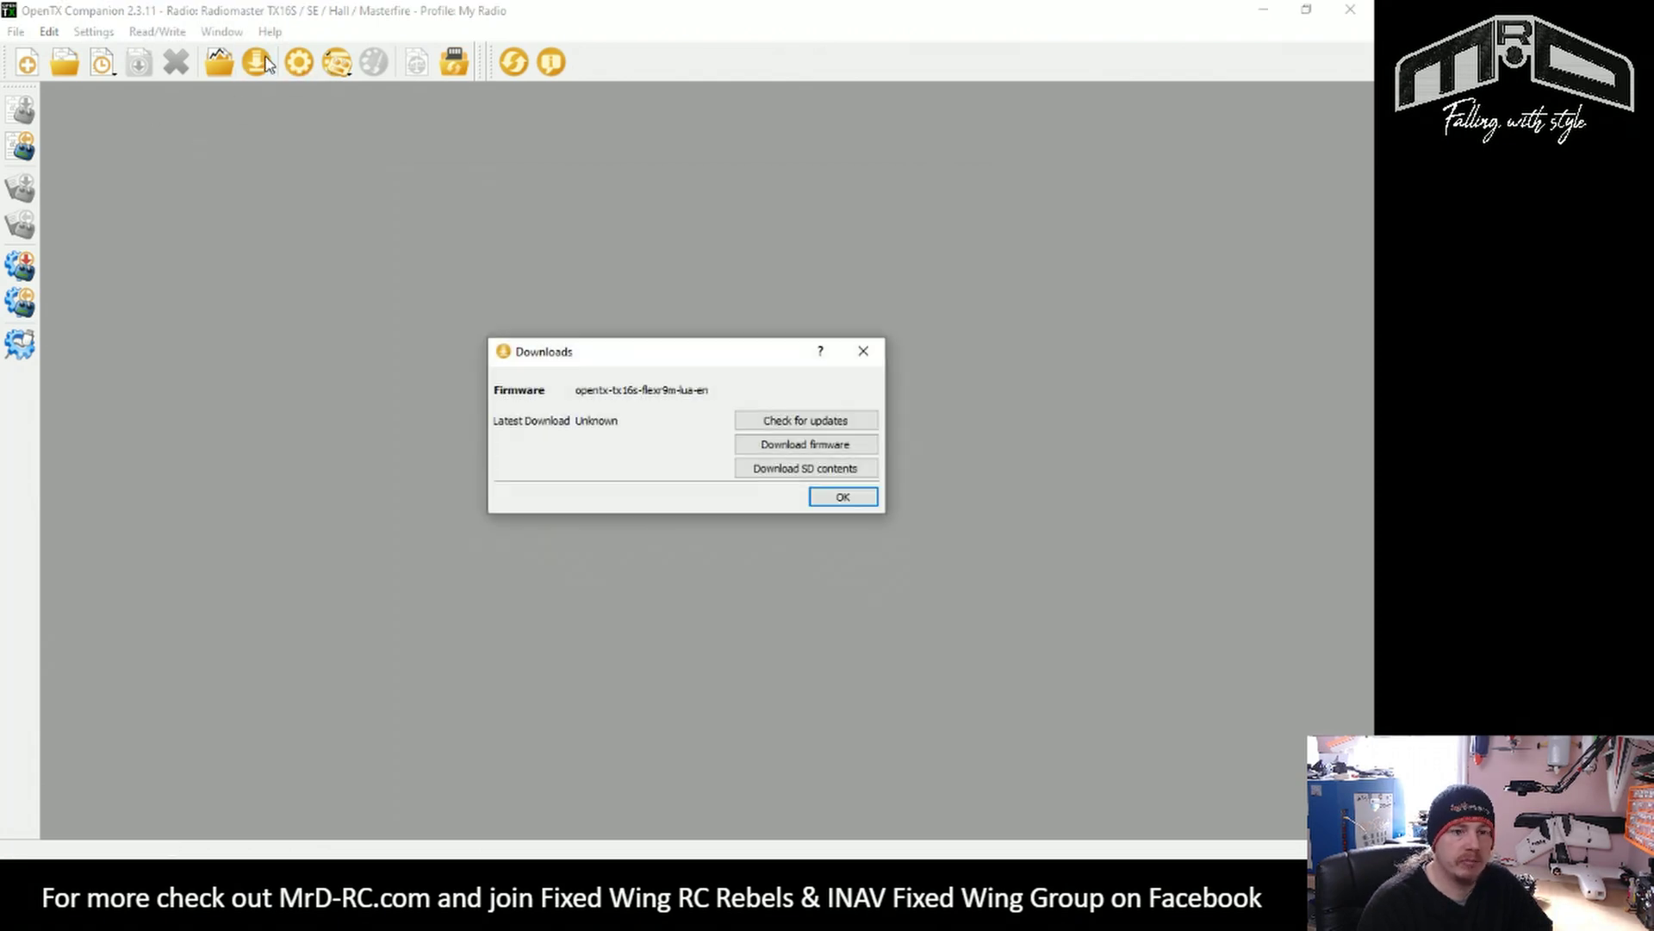
left_click(795, 419)
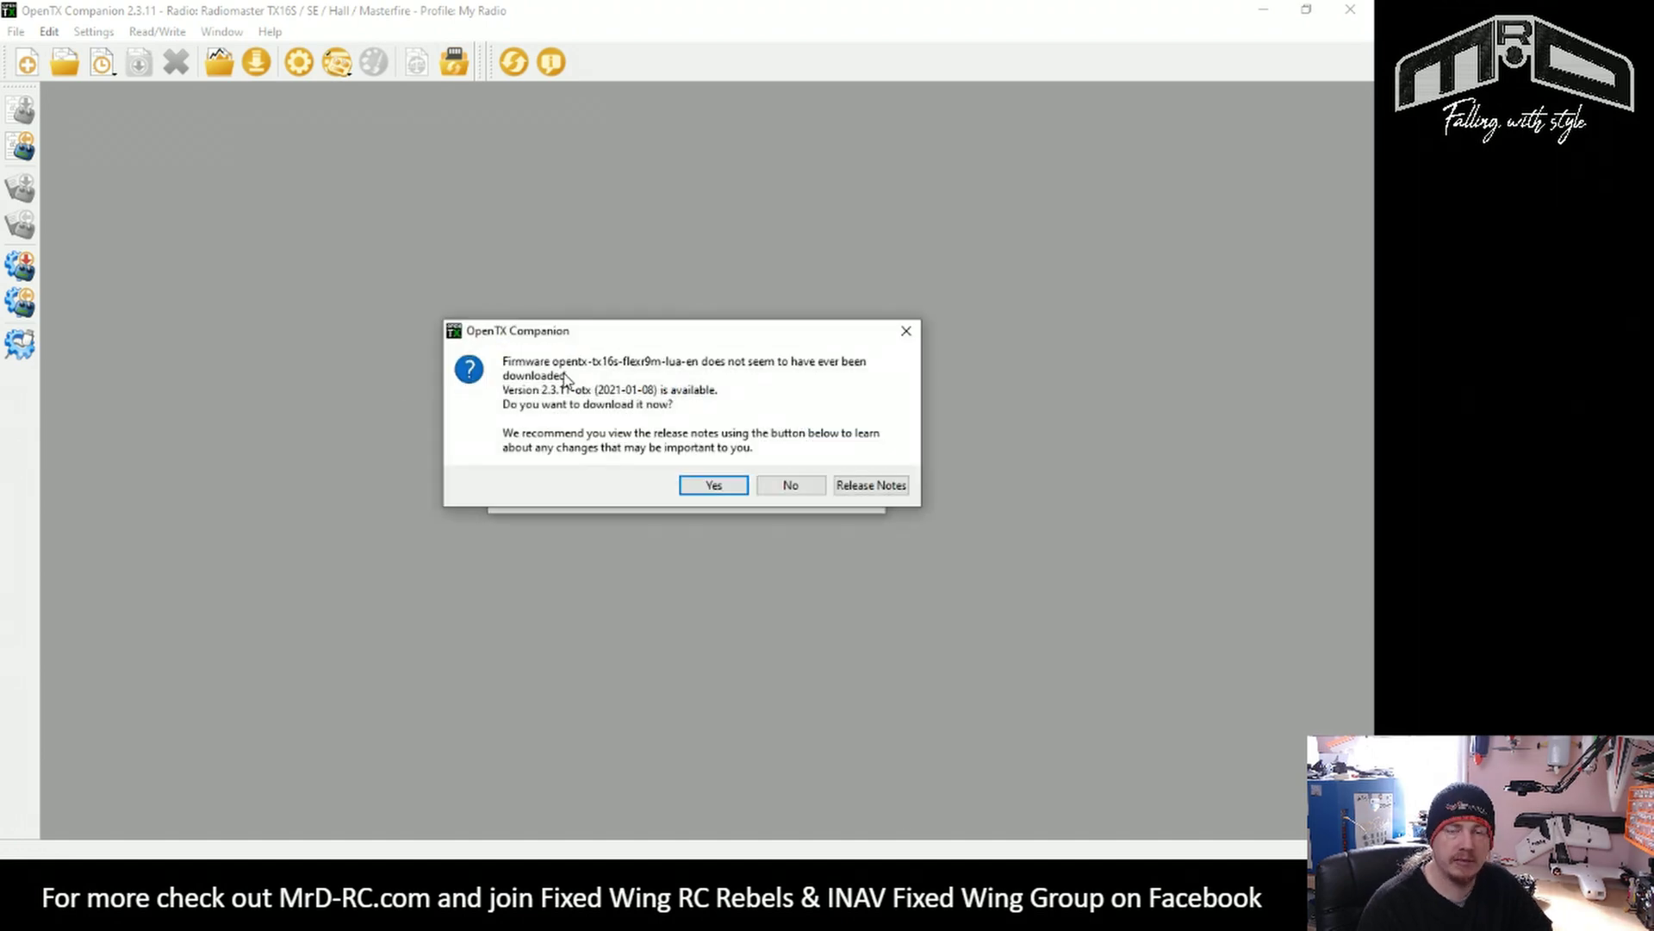
left_click(713, 485)
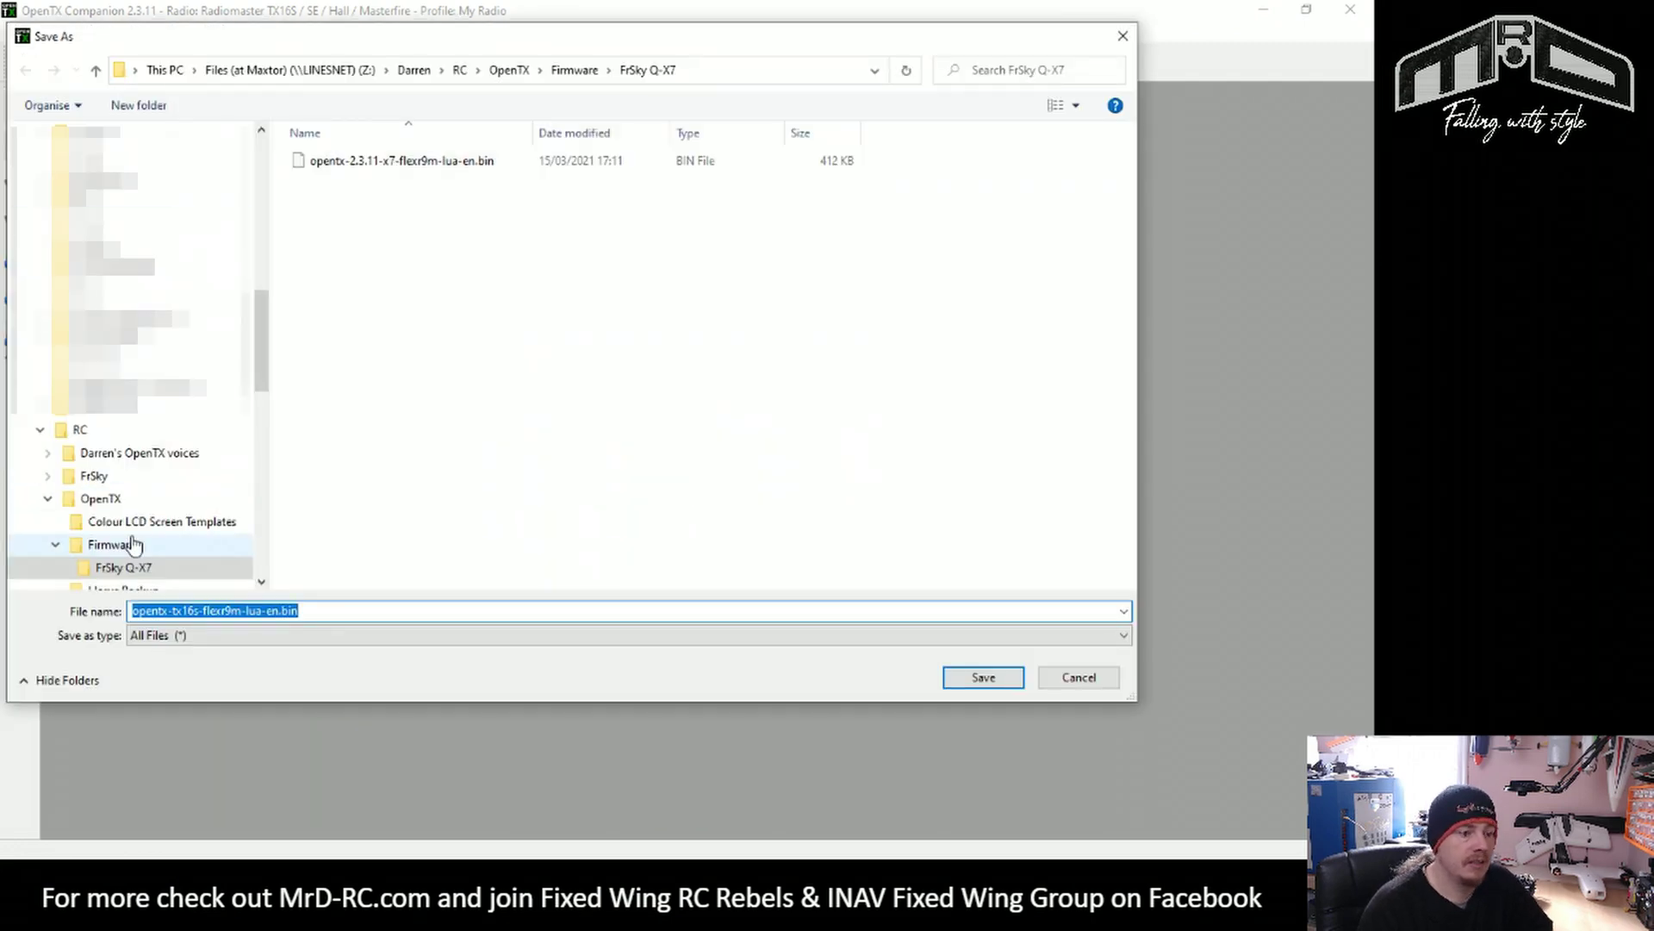
left_click(114, 545)
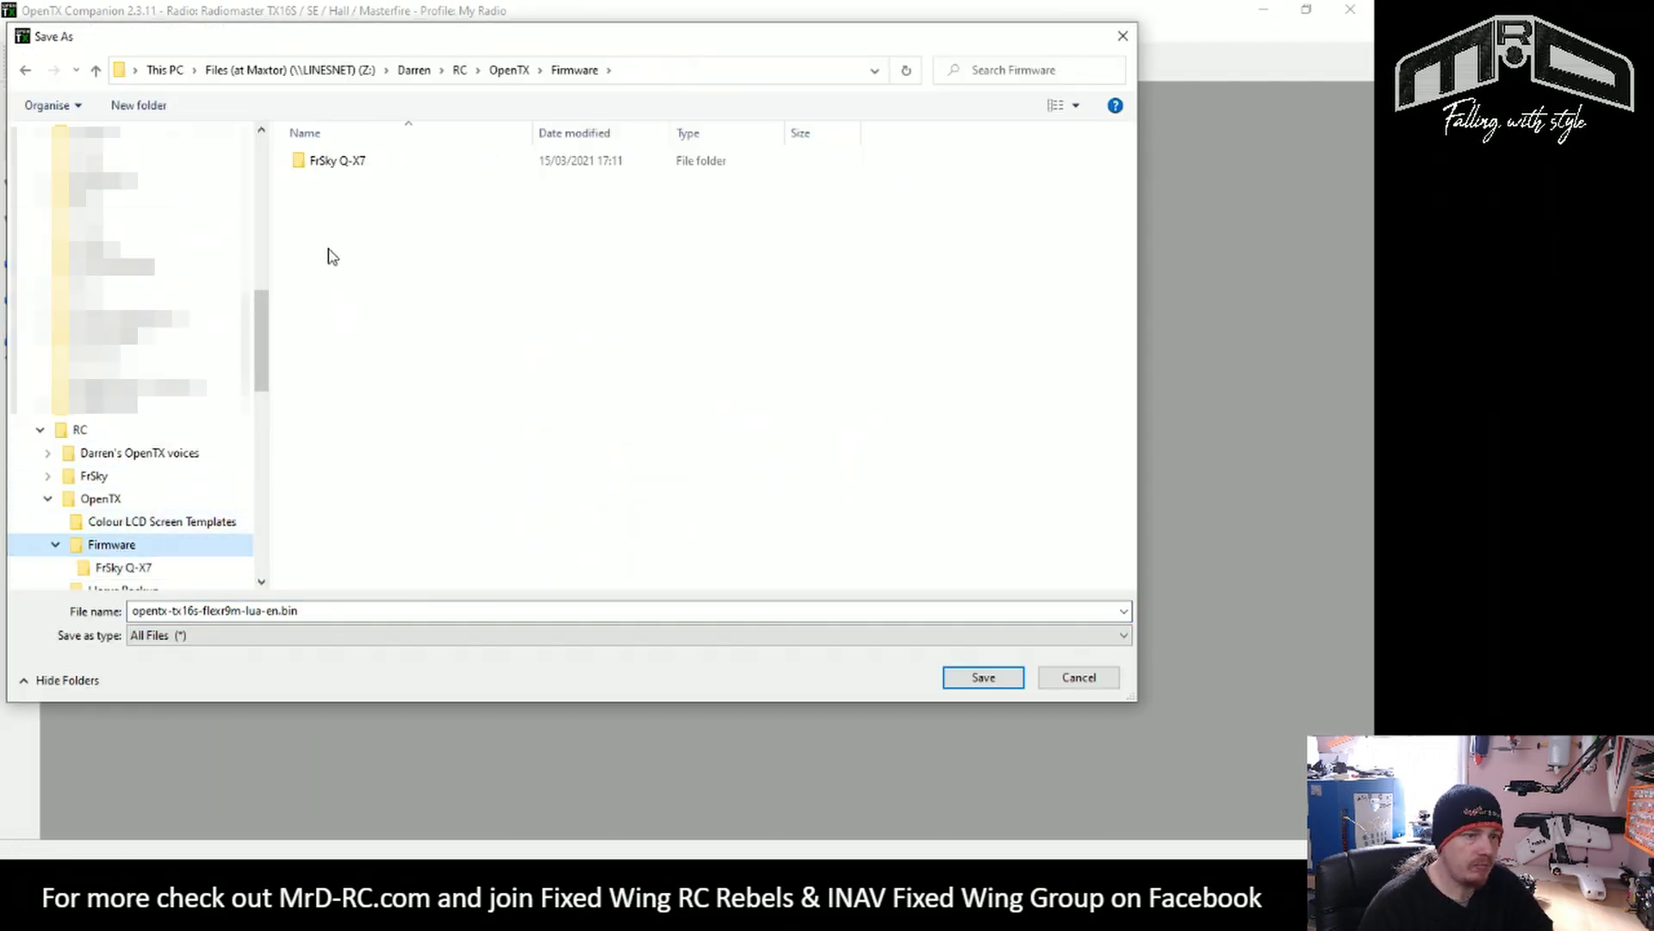
right_click(331, 218)
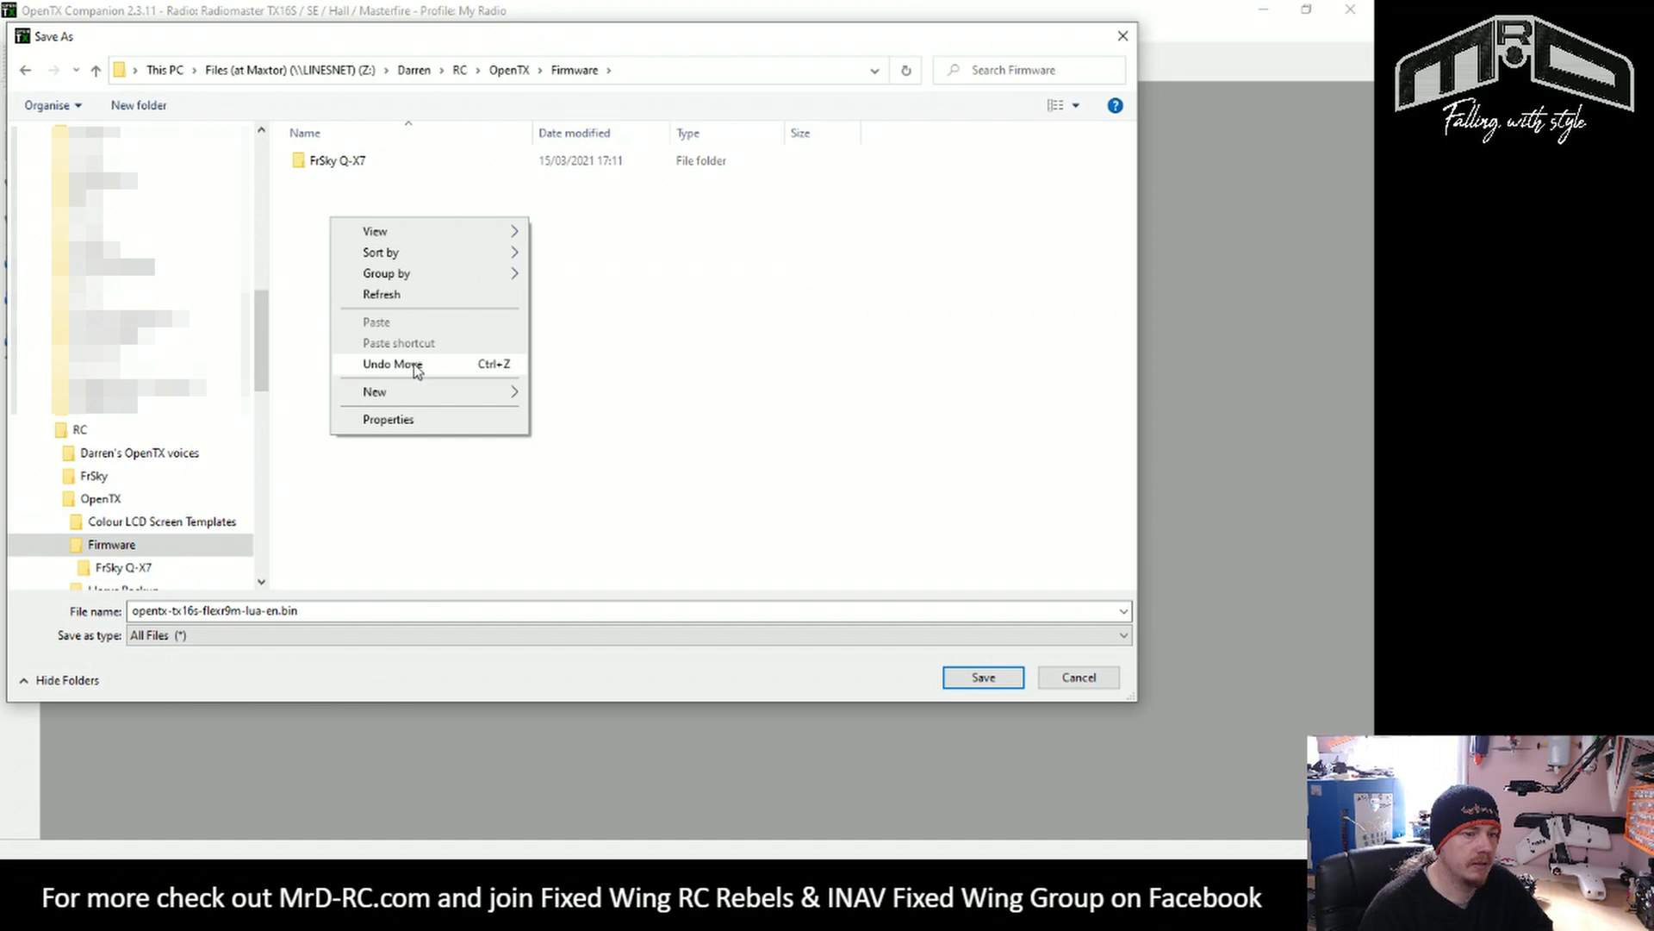
mouse_move(417, 394)
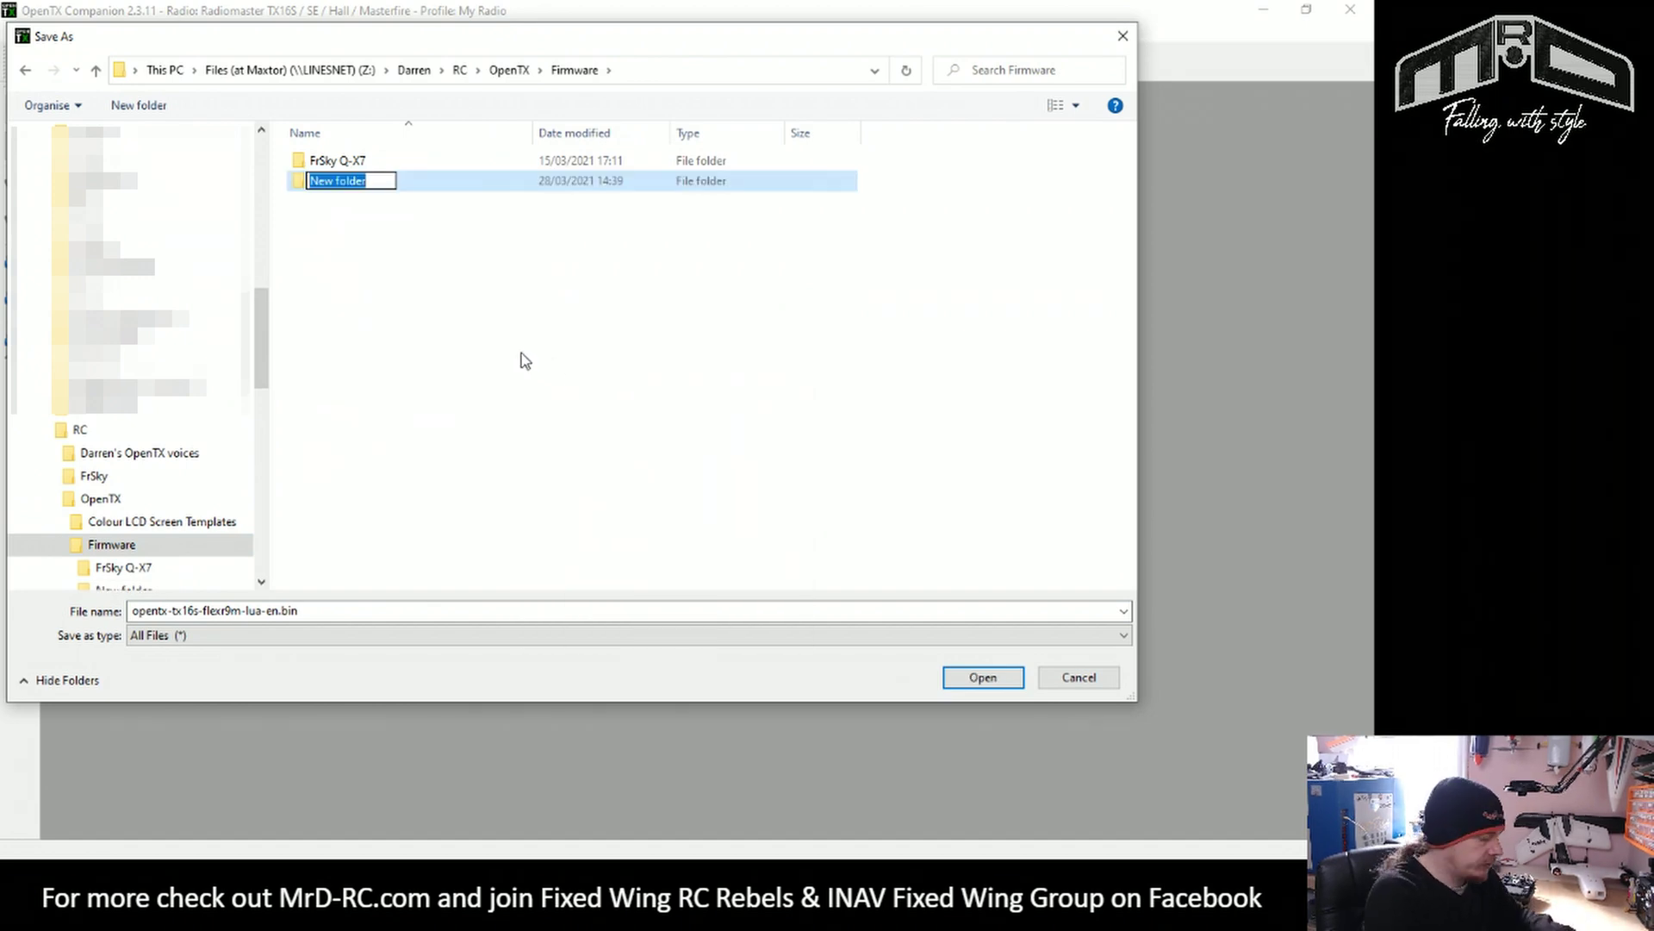
type("RadioMaster TX16S")
key("Return")
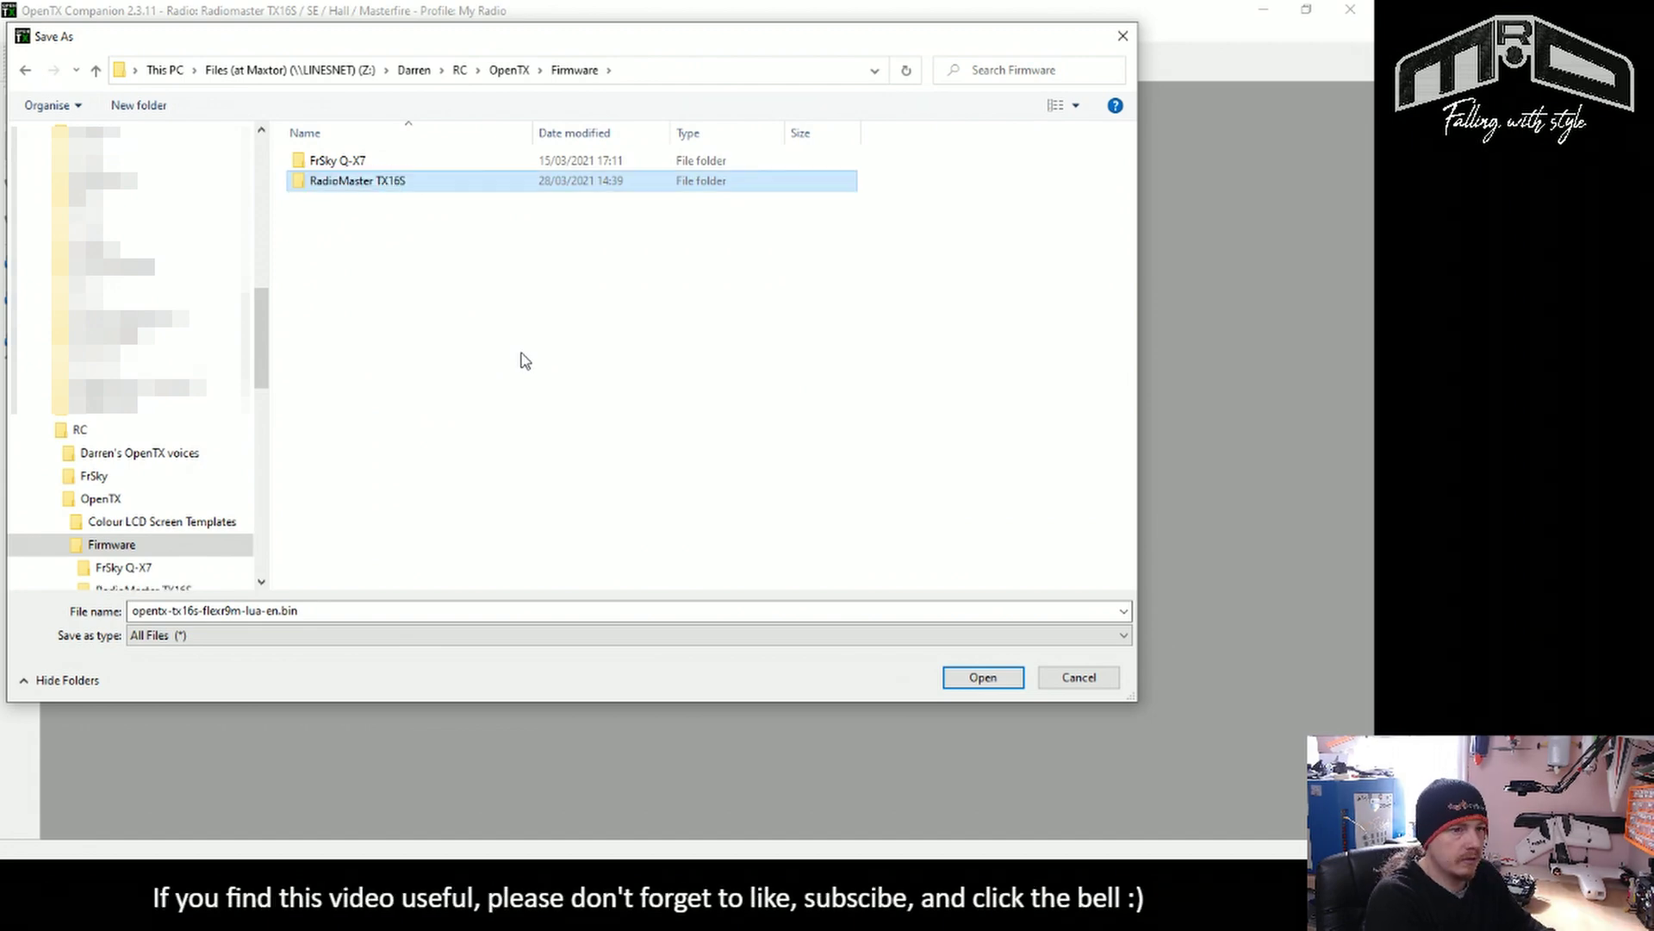
key("Return")
Step: Add 2.3.11 to the firmware file name before .bin and save the download
left_click(207, 612)
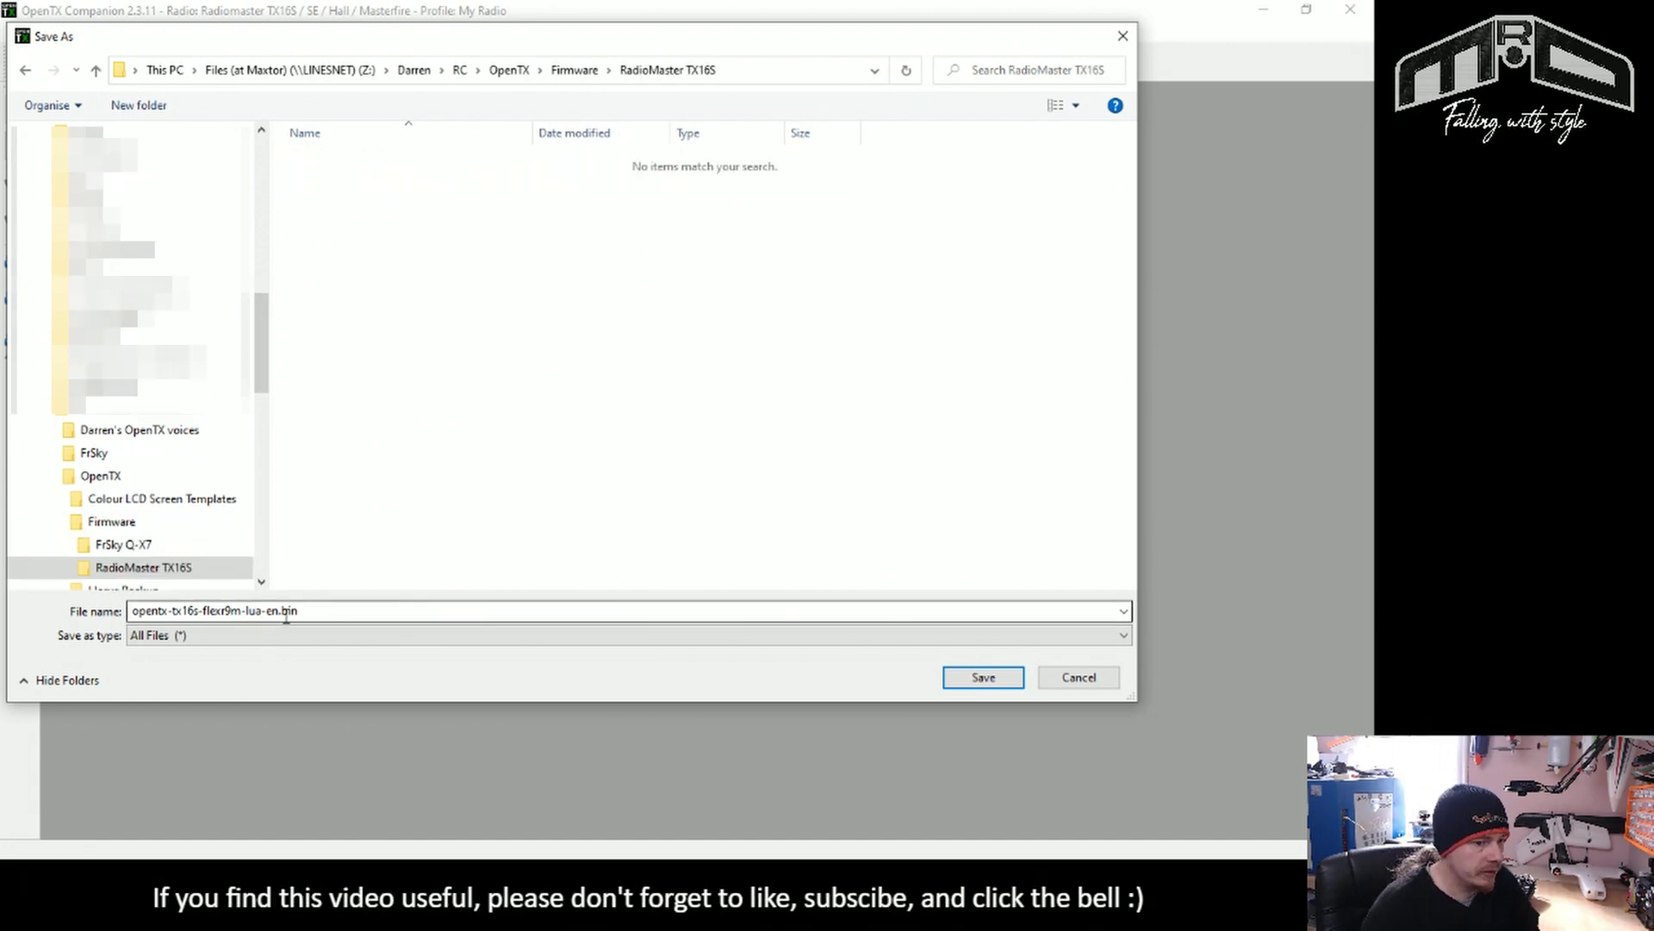
key("ctrl+a")
key("End")
key("Left")
key("Left")
key("Left")
key("Left")
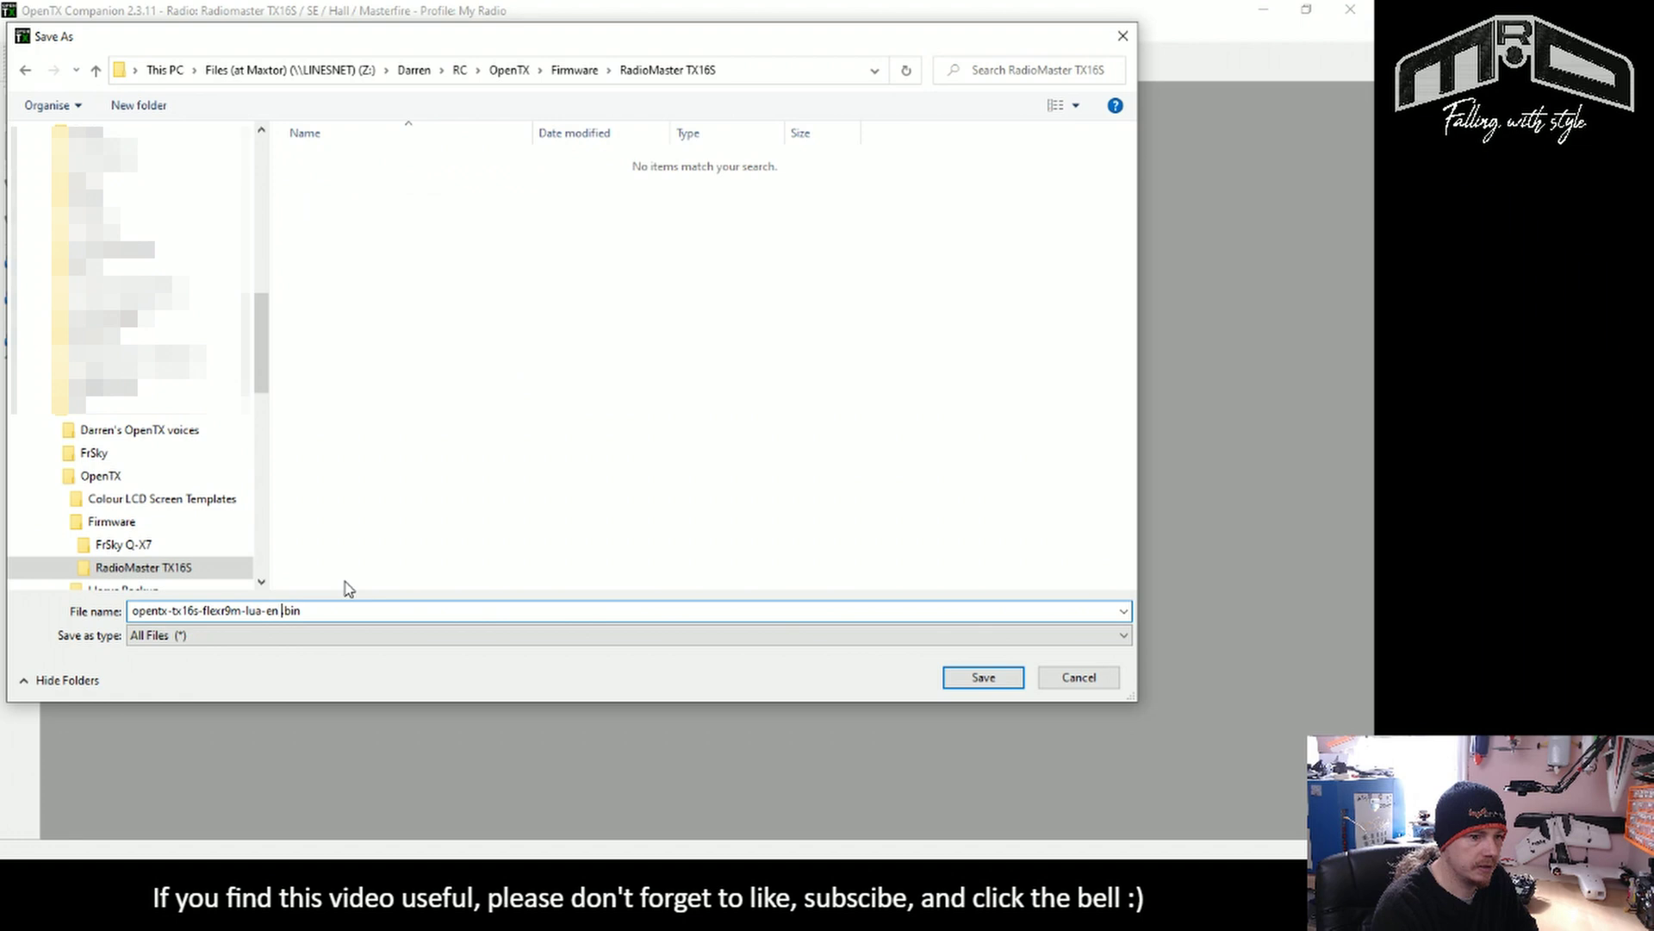
type("2.3.11")
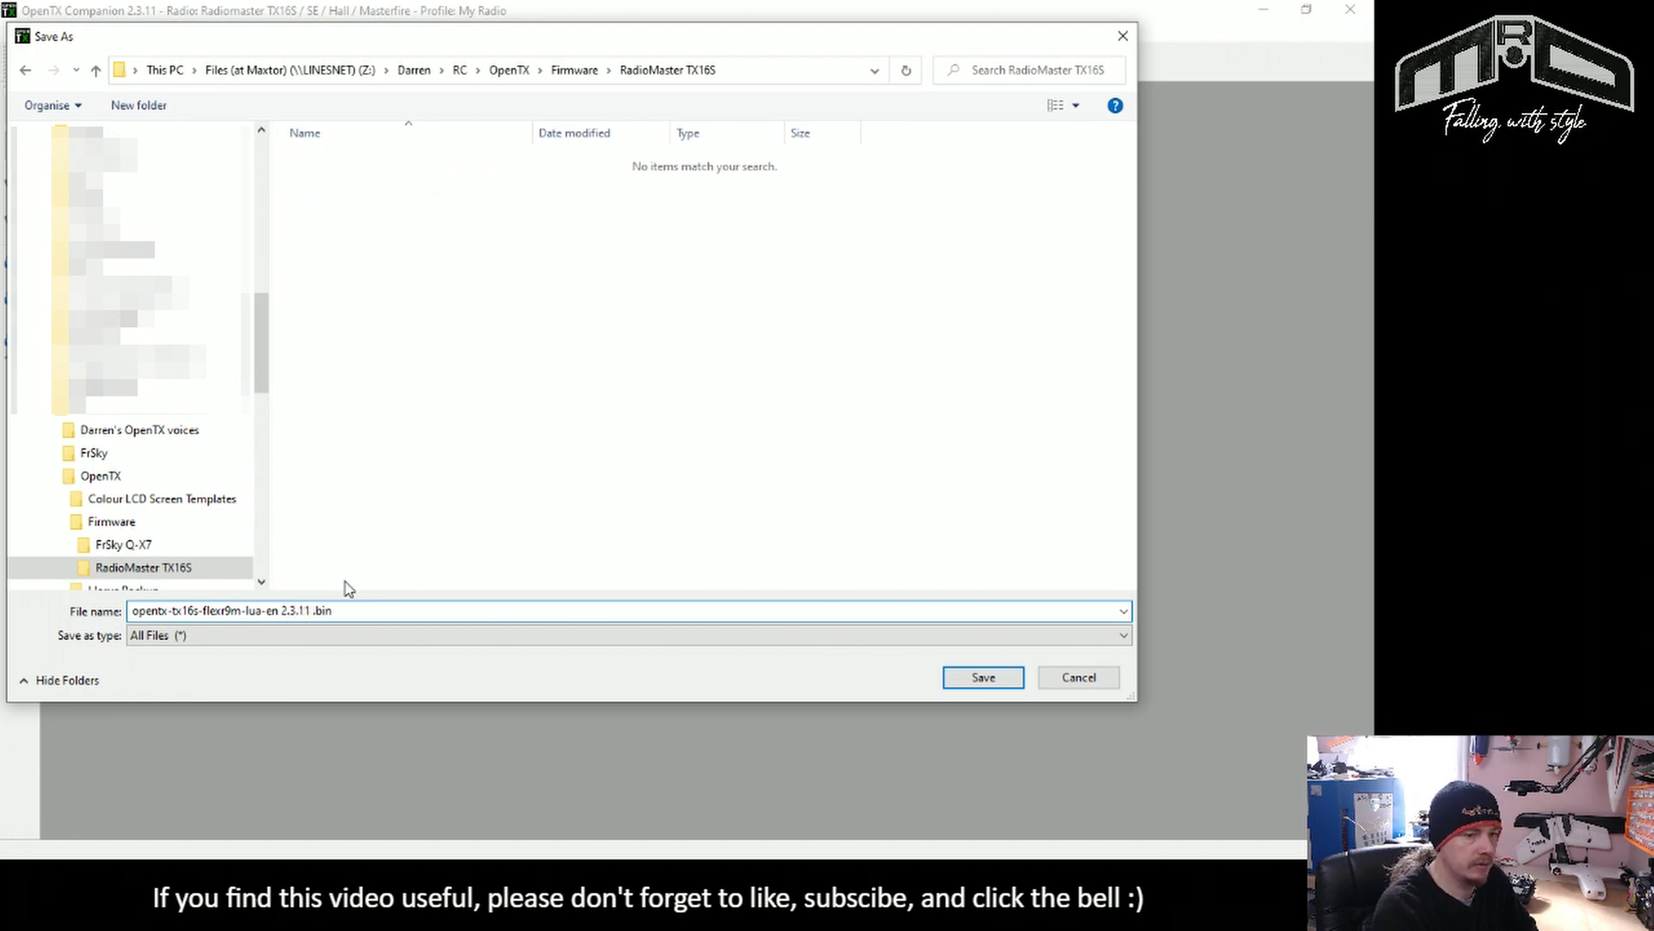
key("BackSpace")
key("Return")
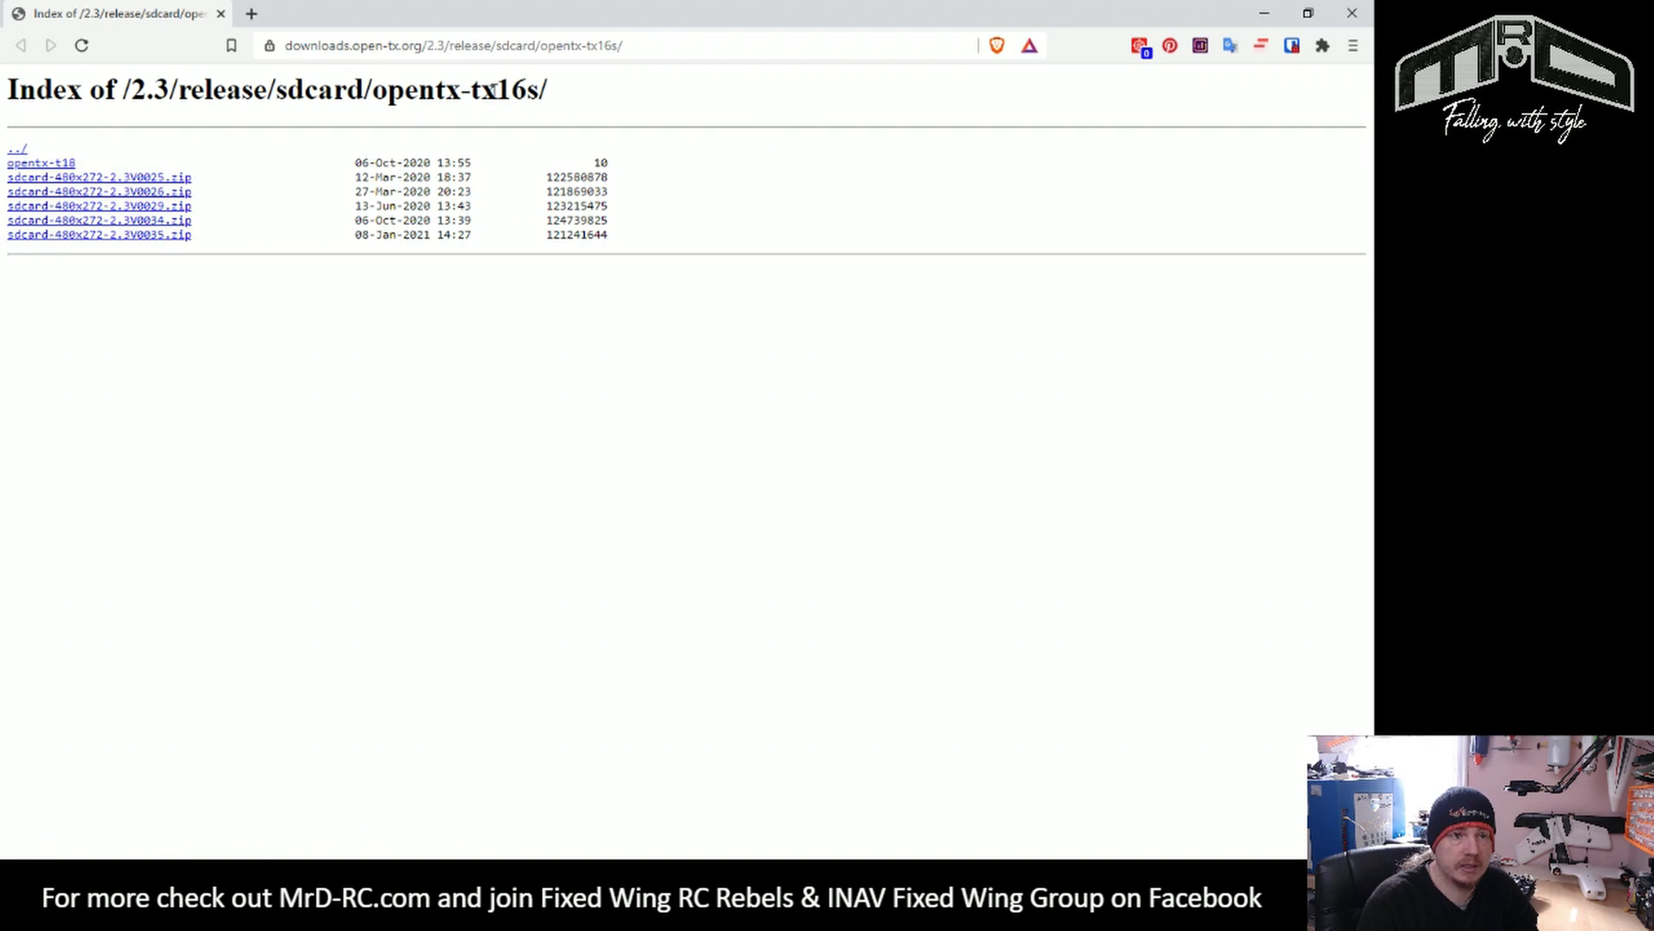
Step: Download sdcard-480x272-2.3V0035.zip to the Desktop and return to Companion
left_click_drag(462, 89, 556, 89)
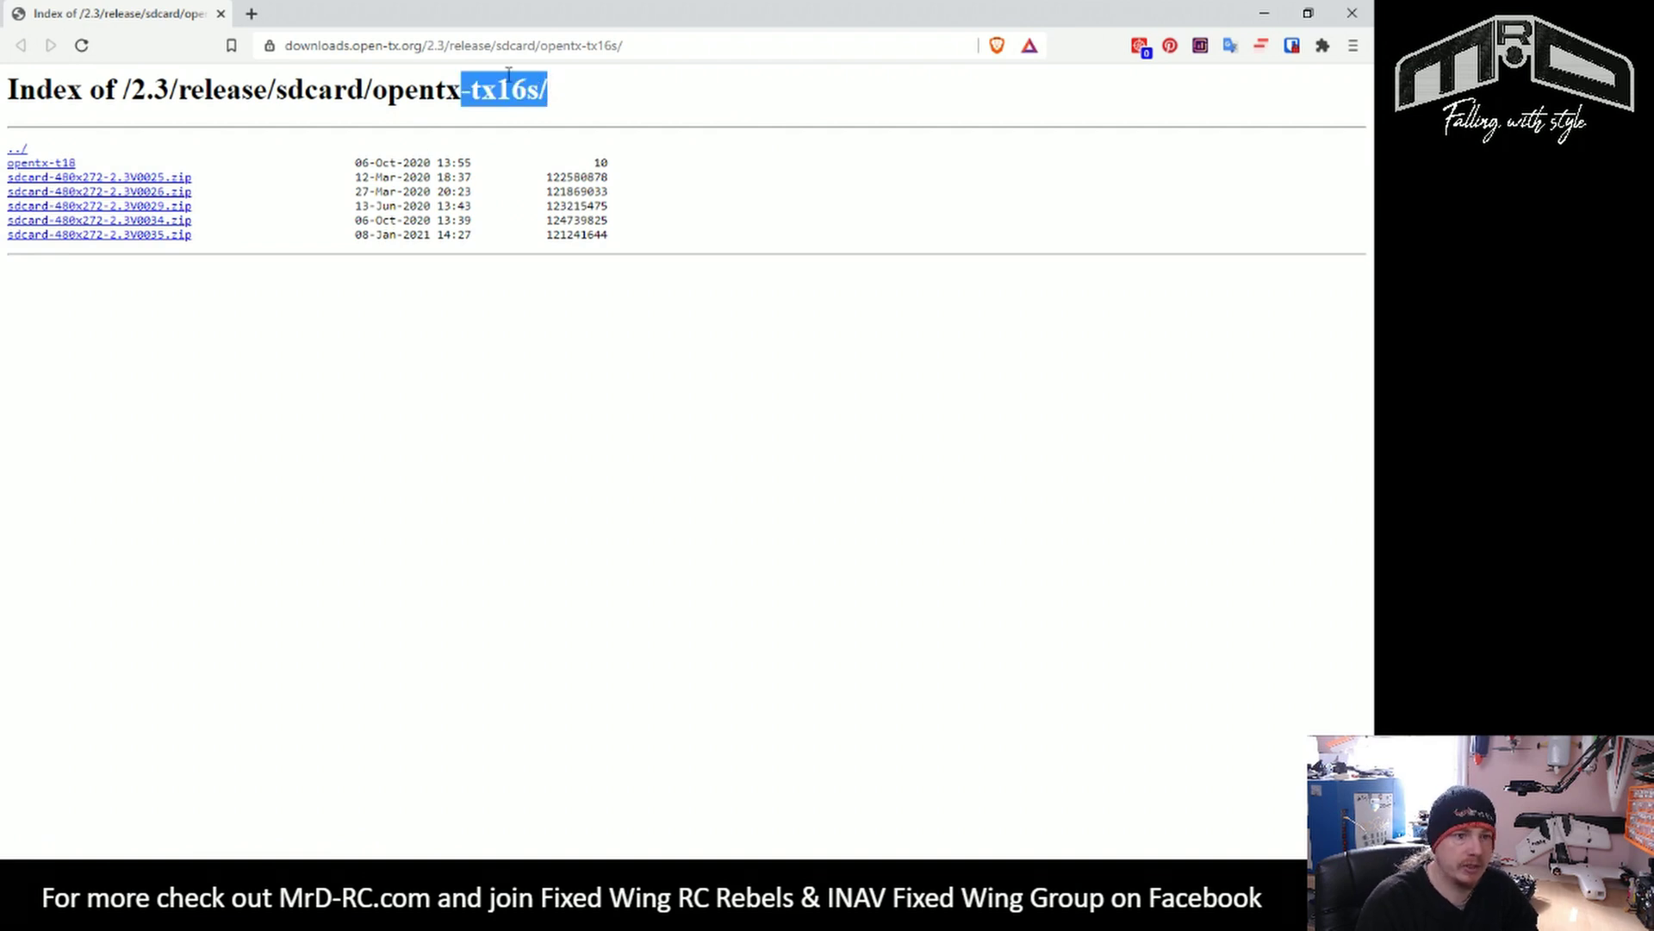
left_click(151, 242)
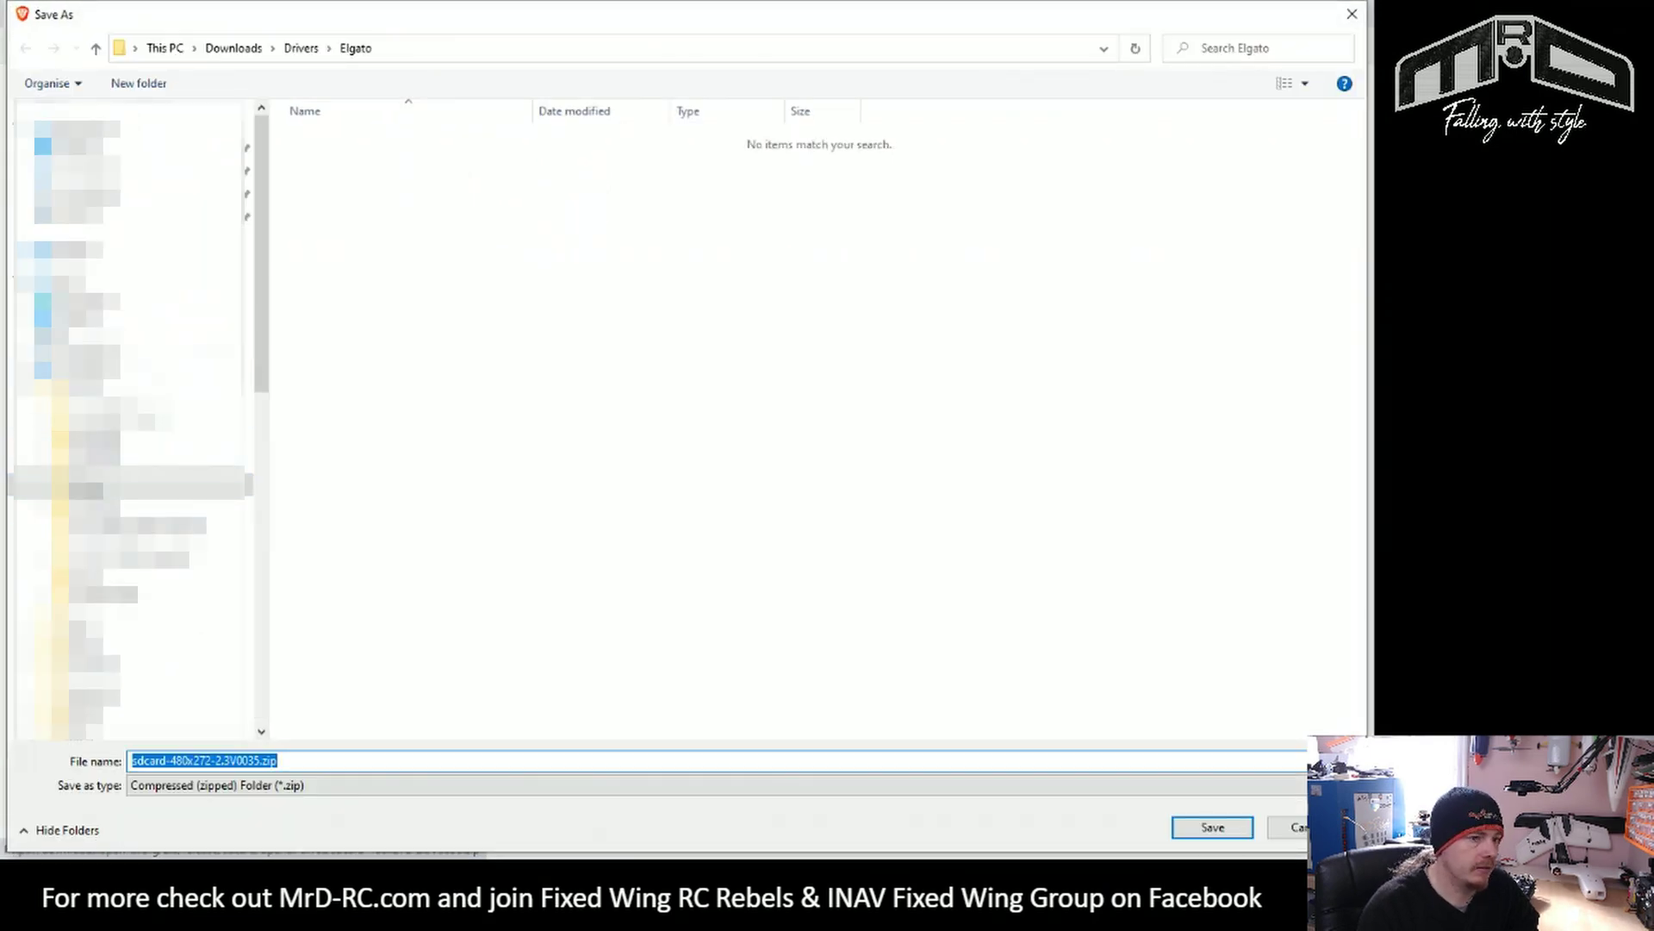
left_click(78, 319)
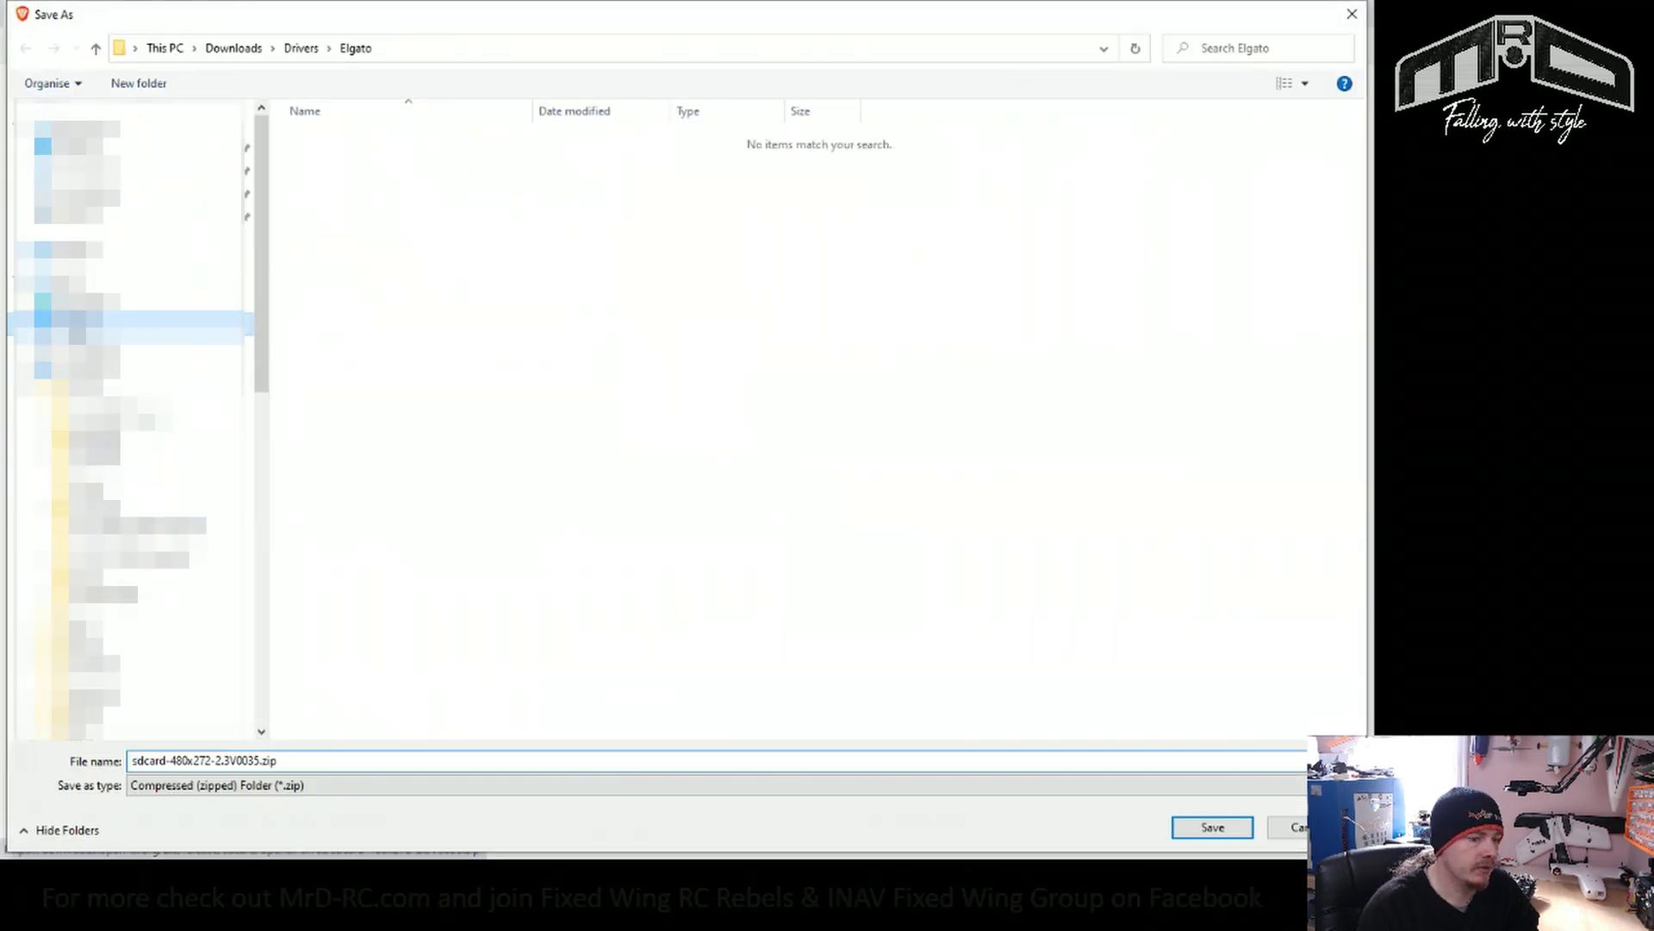
left_click(1225, 827)
left_click(1269, 13)
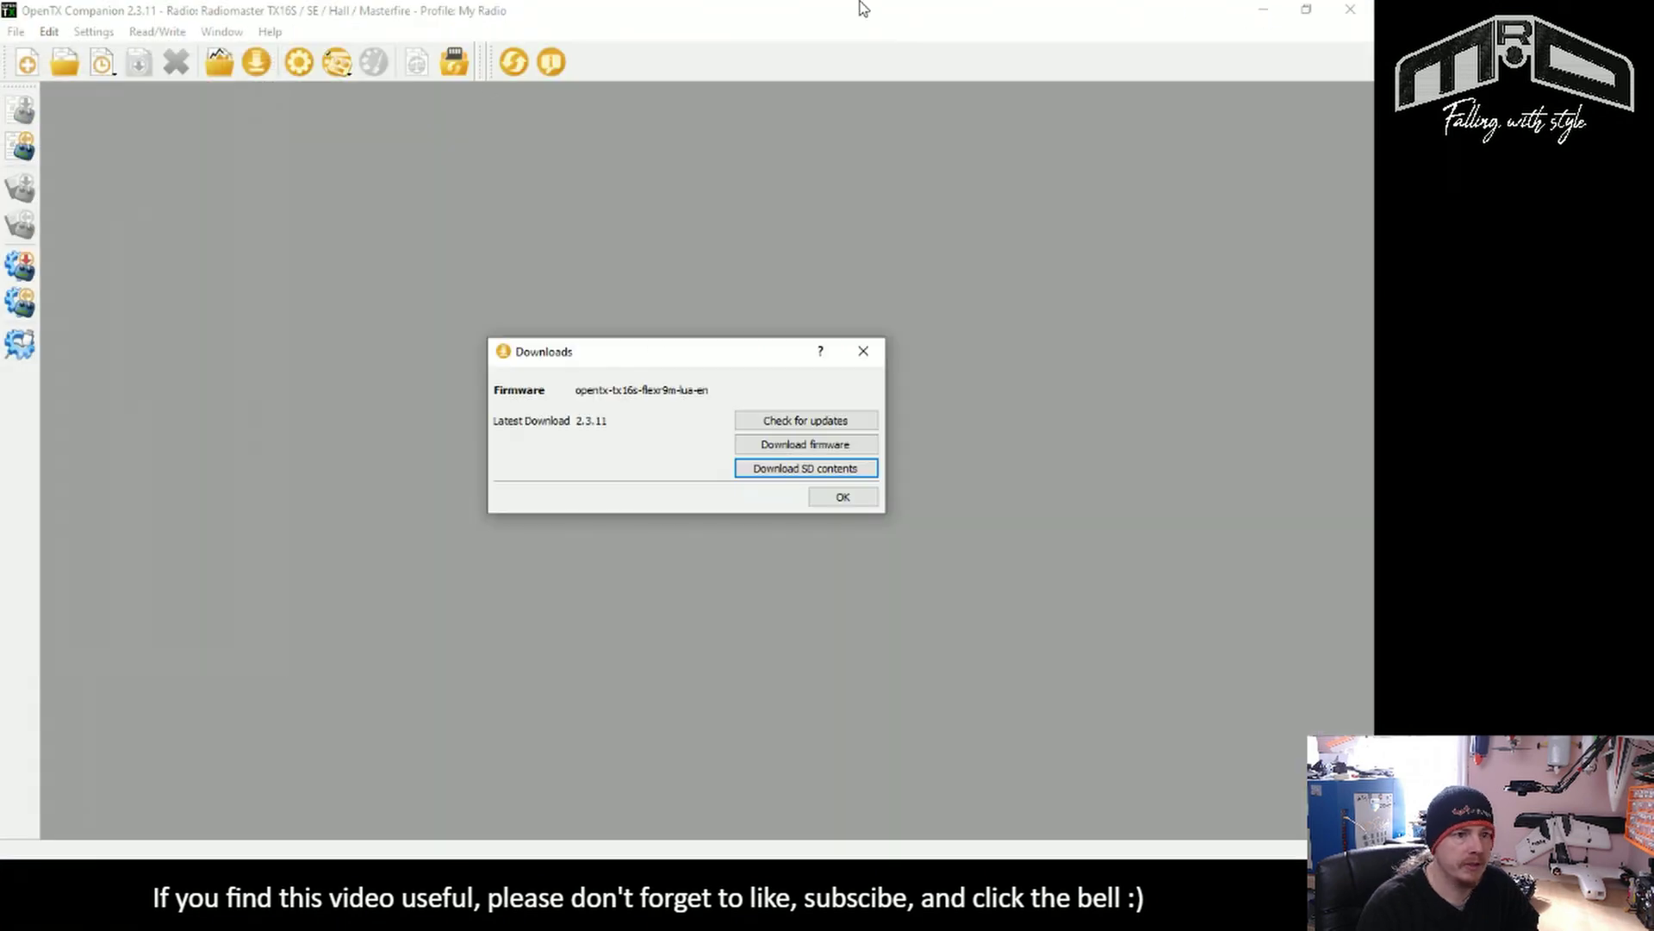
Step: Attempt writing firmware 2.3.11 to the TX16S, then dismiss the write error and dialog
left_click(860, 499)
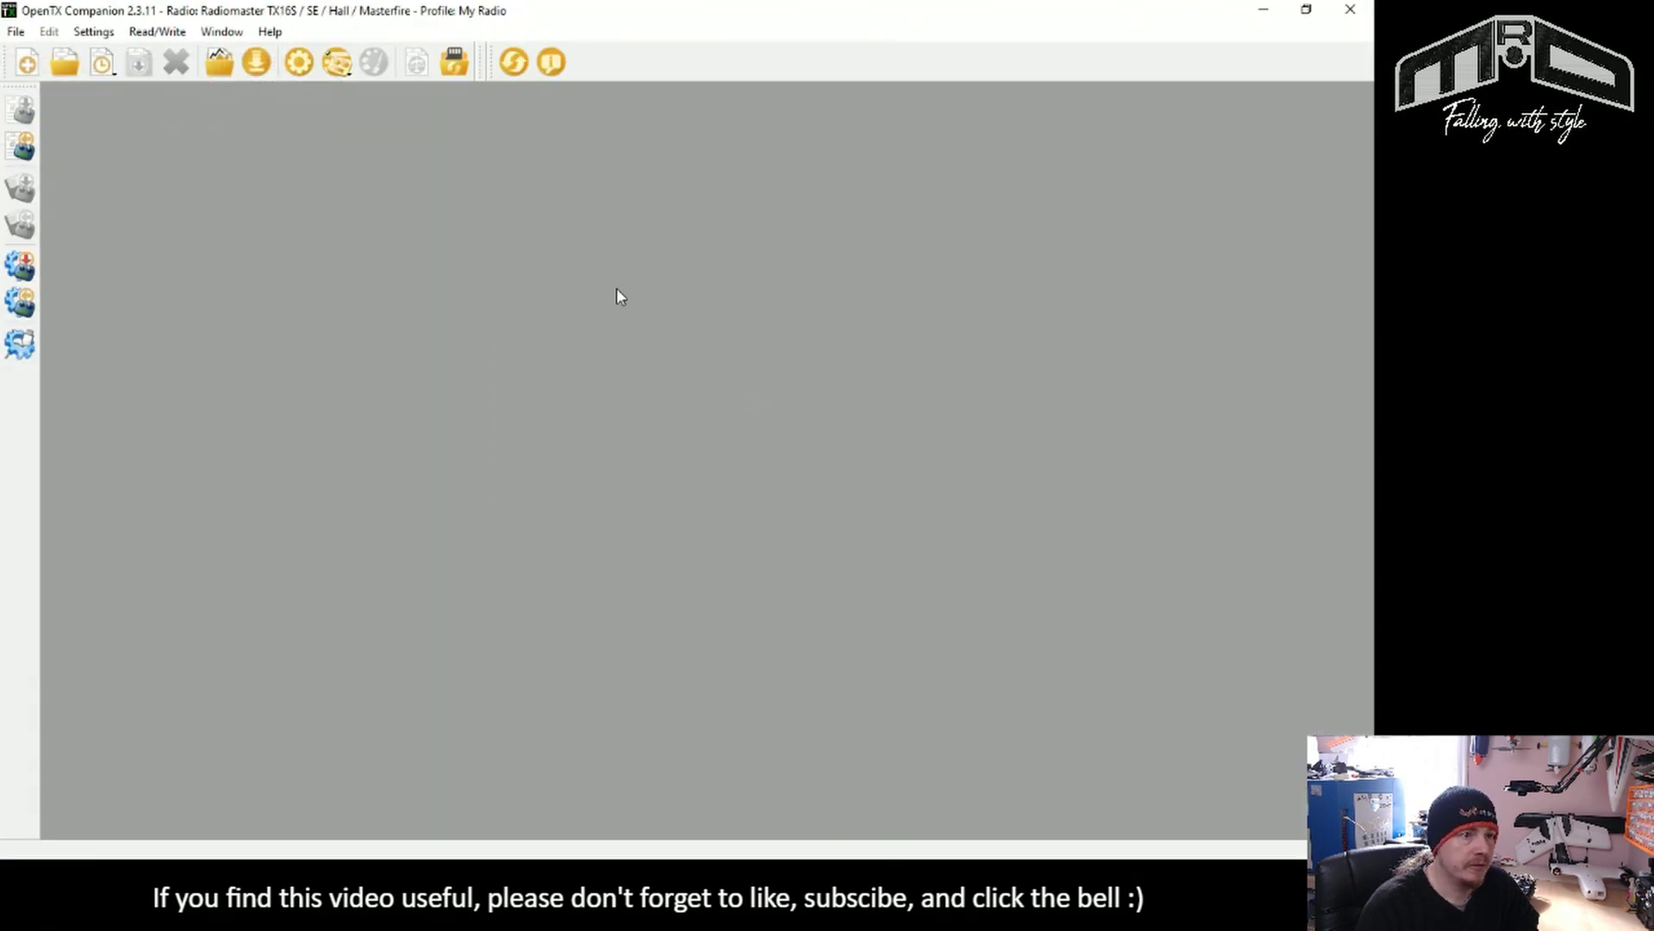
left_click(23, 272)
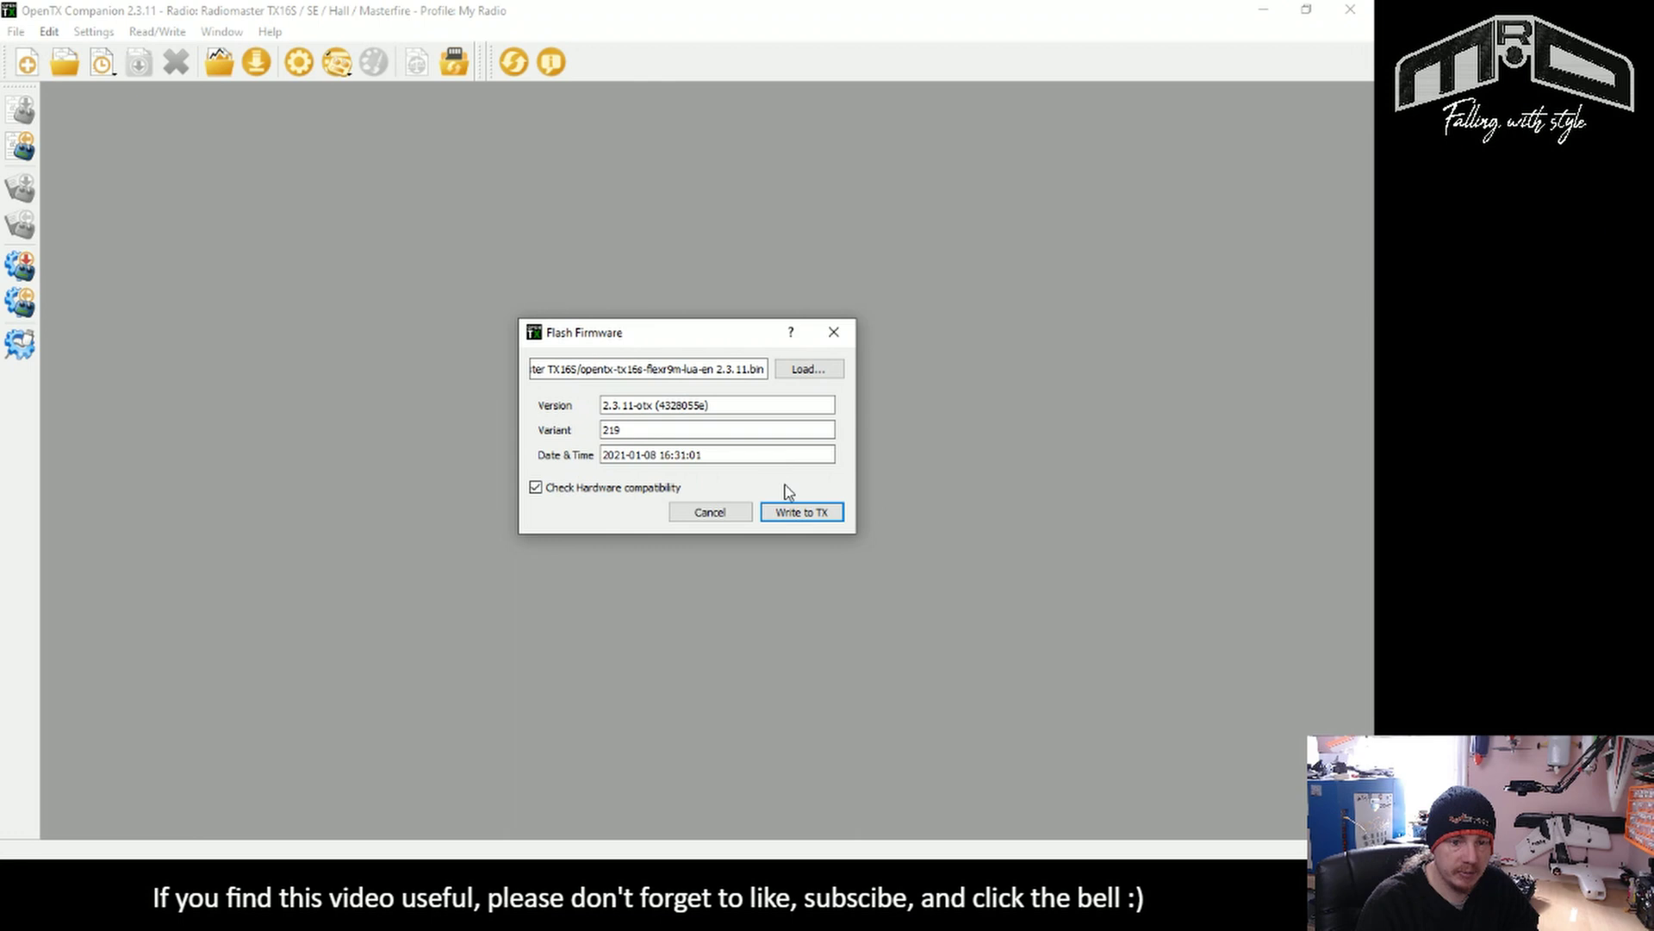
left_click(786, 514)
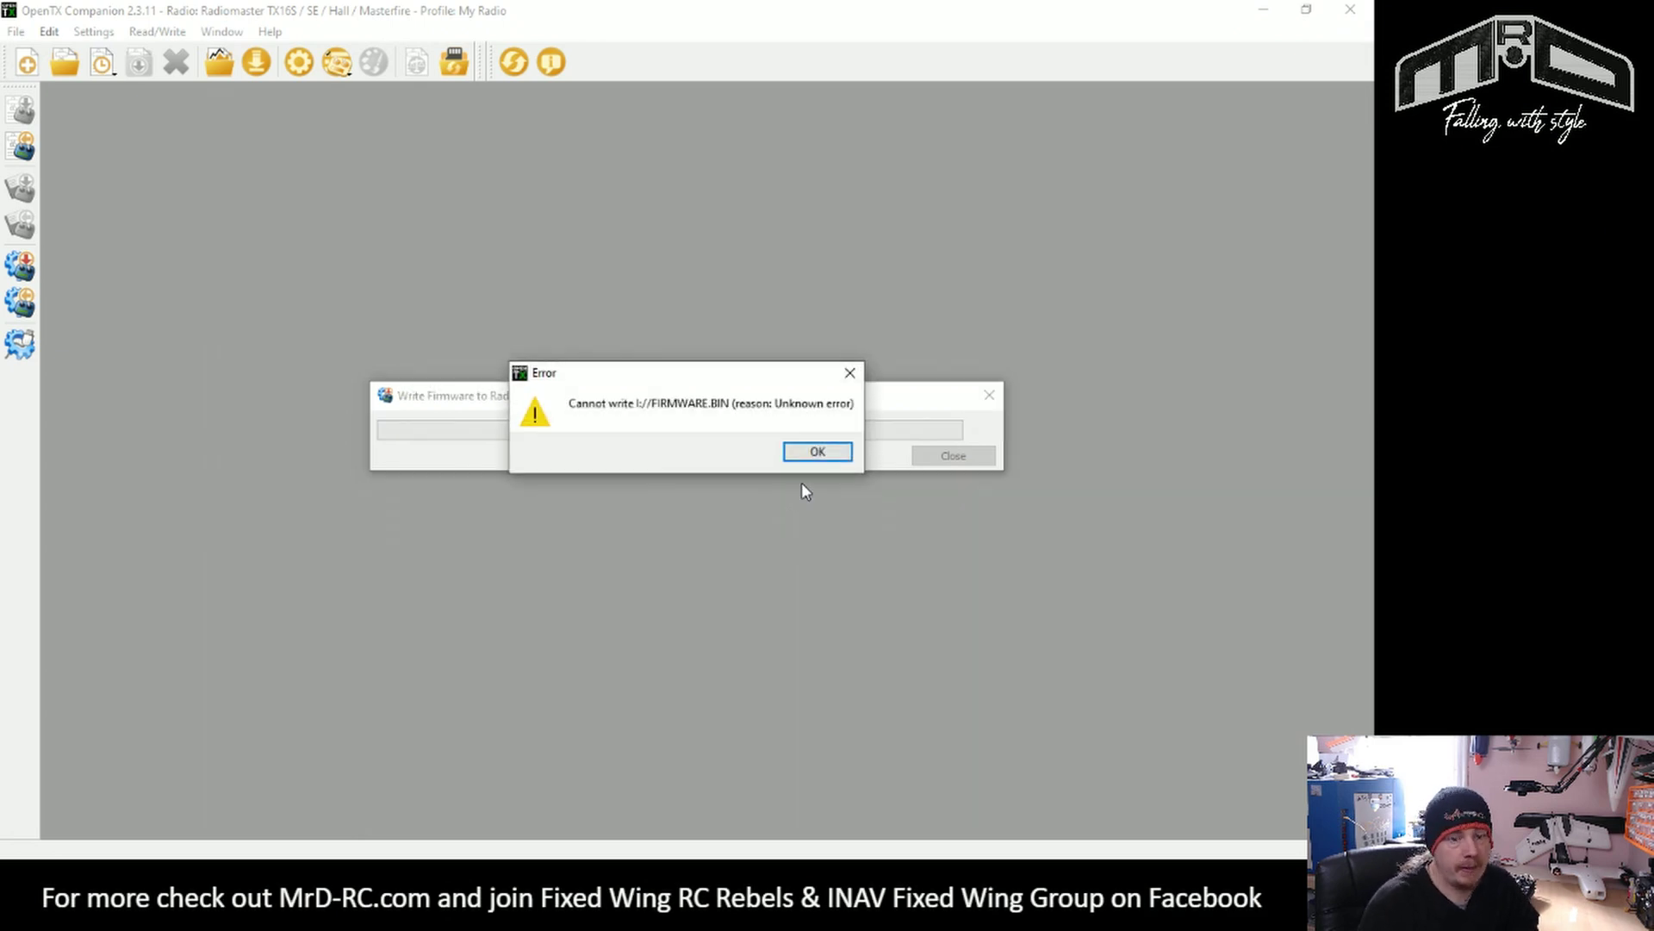
left_click(820, 454)
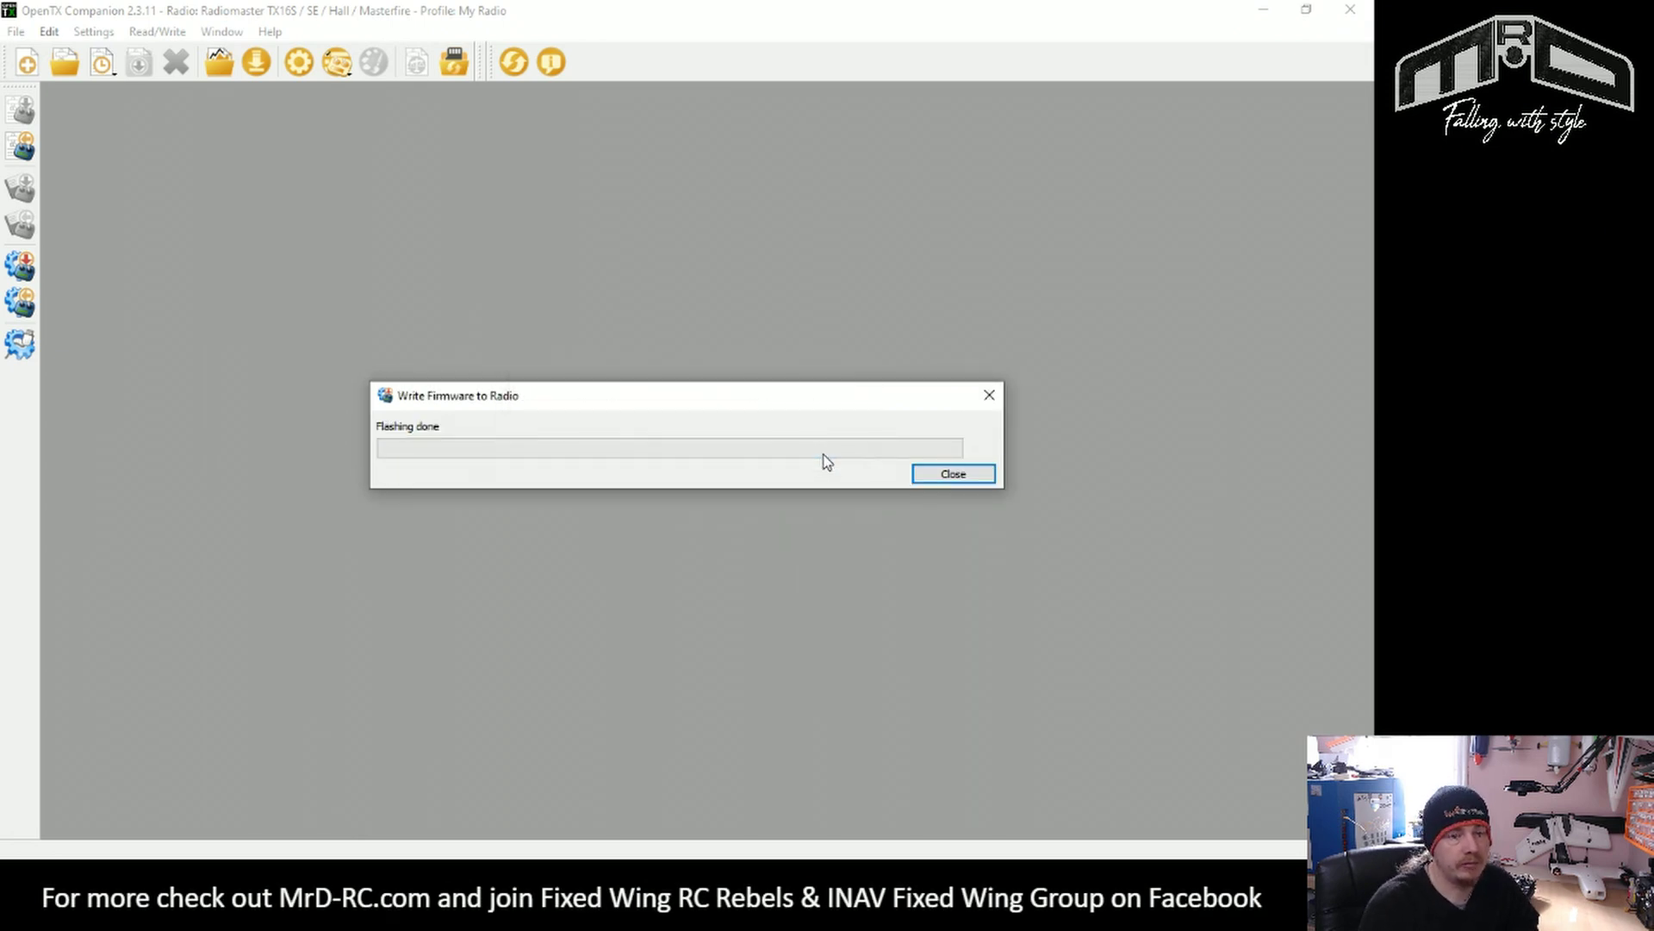
left_click(960, 479)
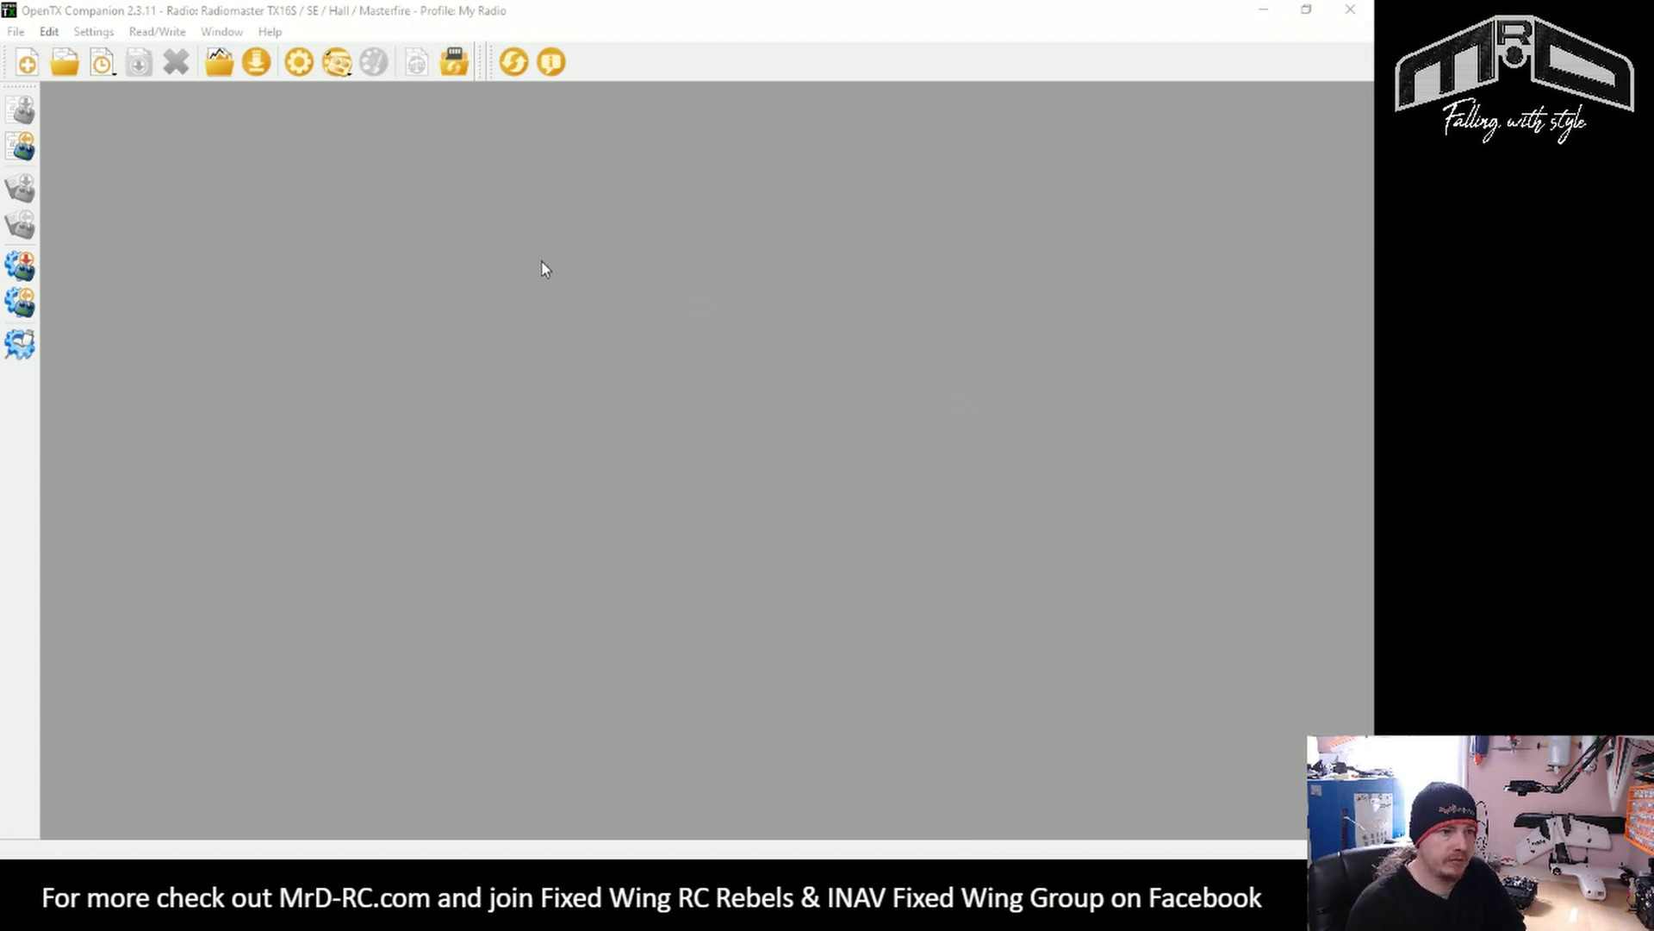
Step: Flash firmware 2.3.11 to the TX16S until it finishes at 100%, then close the dialog
left_click(25, 267)
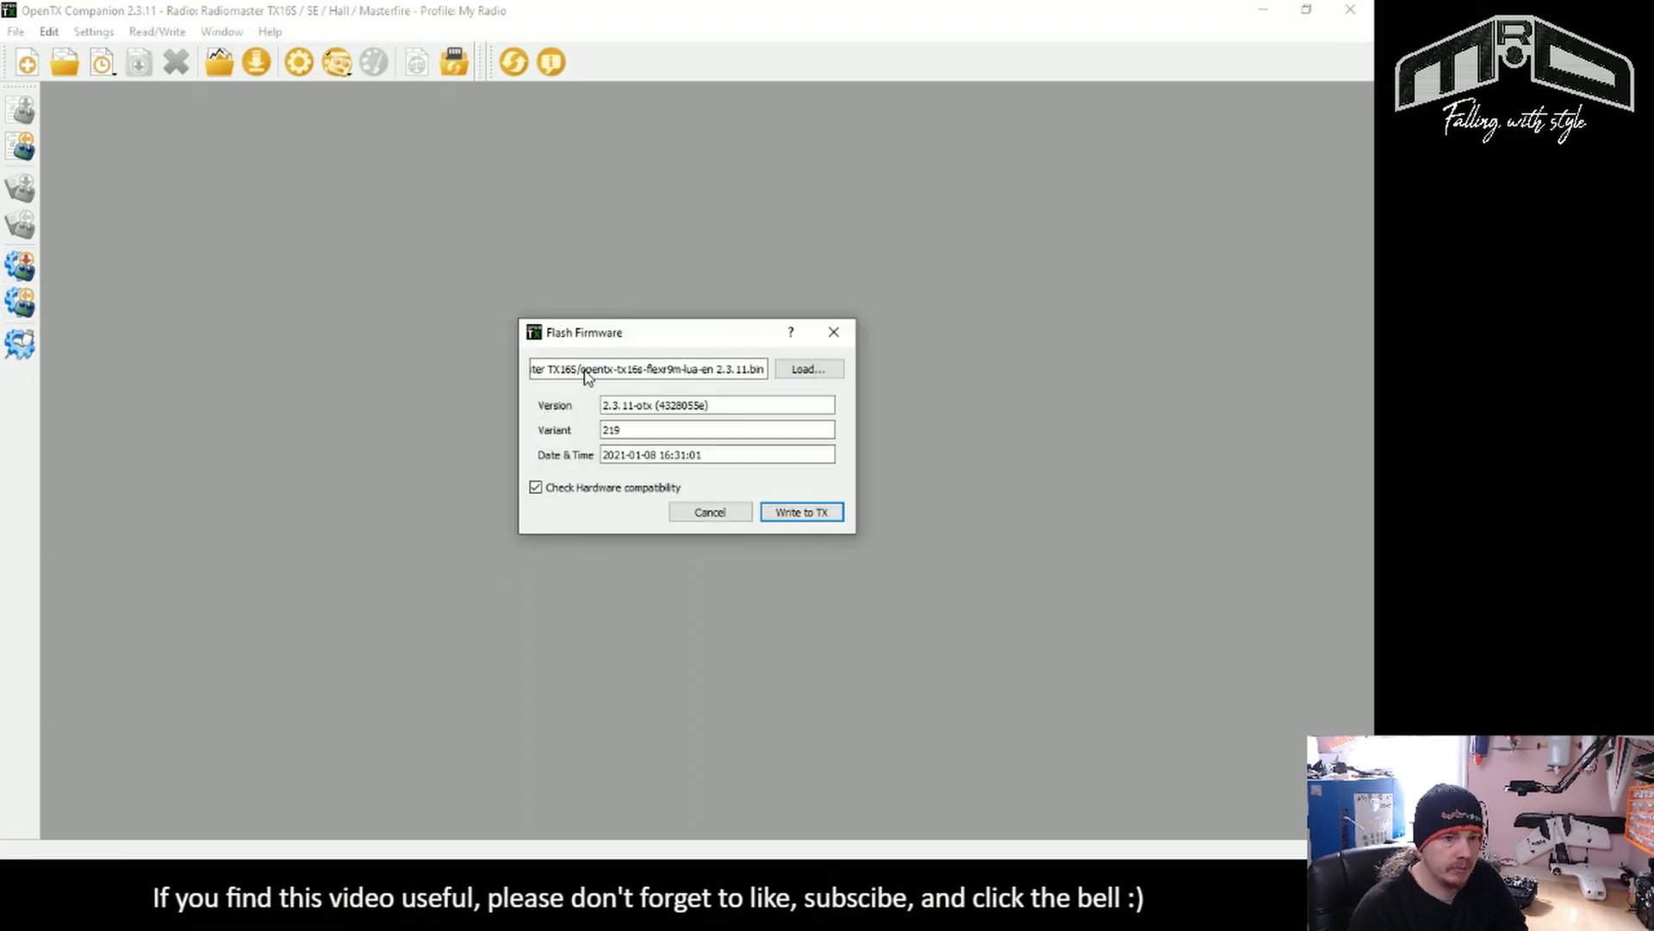
left_click(823, 512)
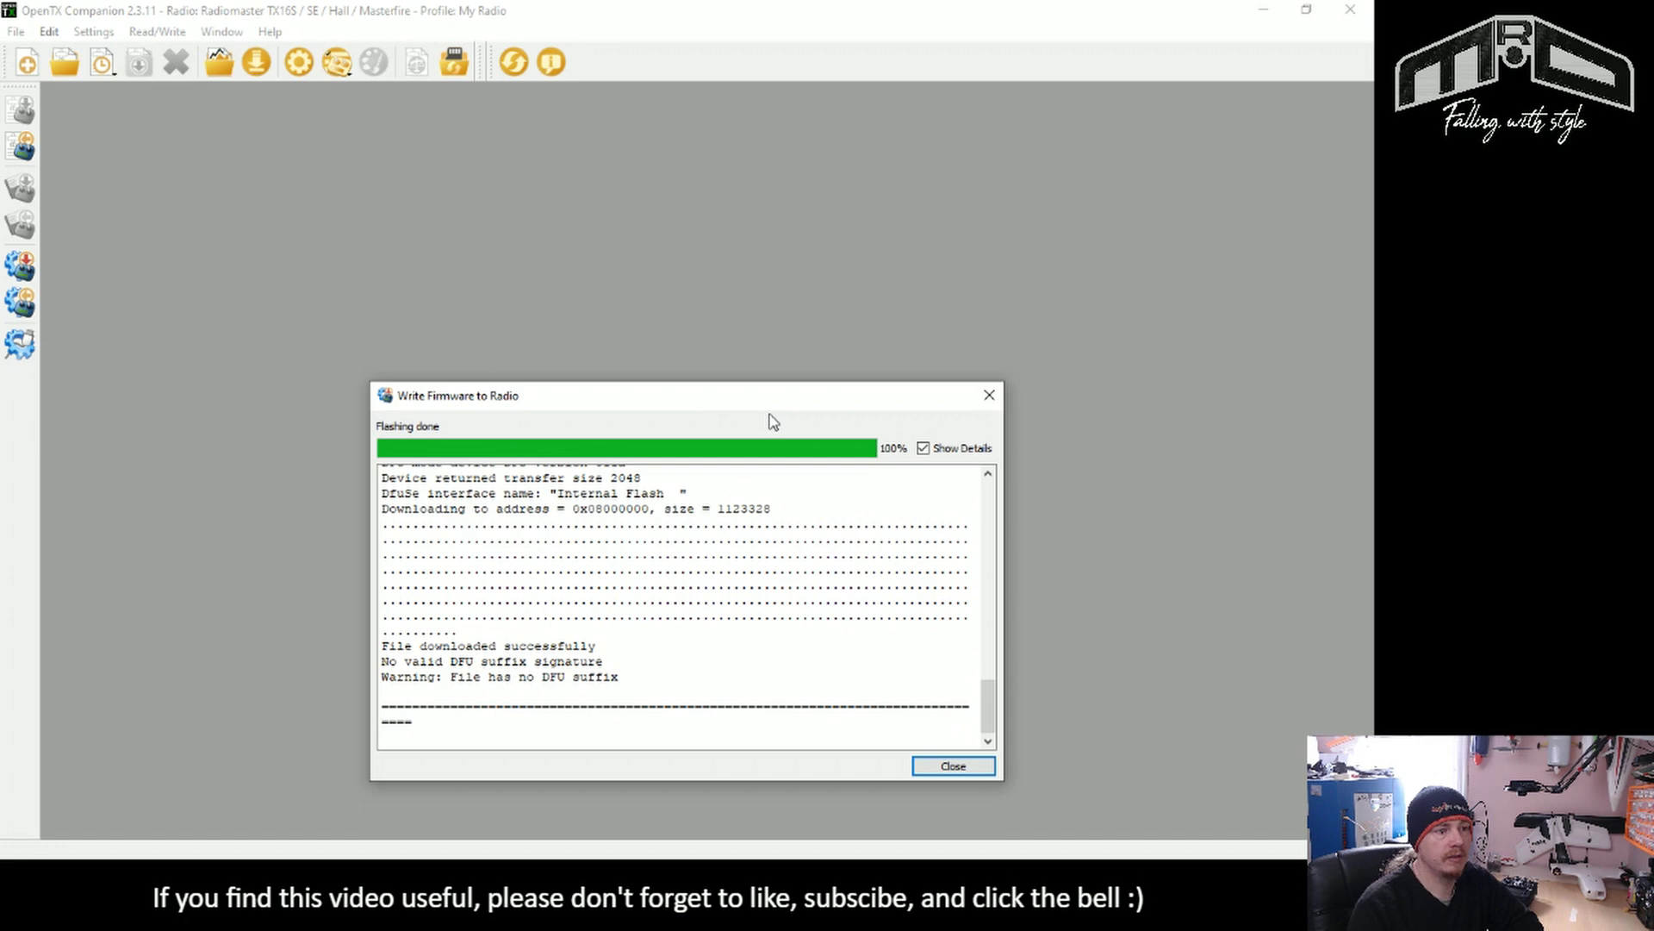
left_click(953, 768)
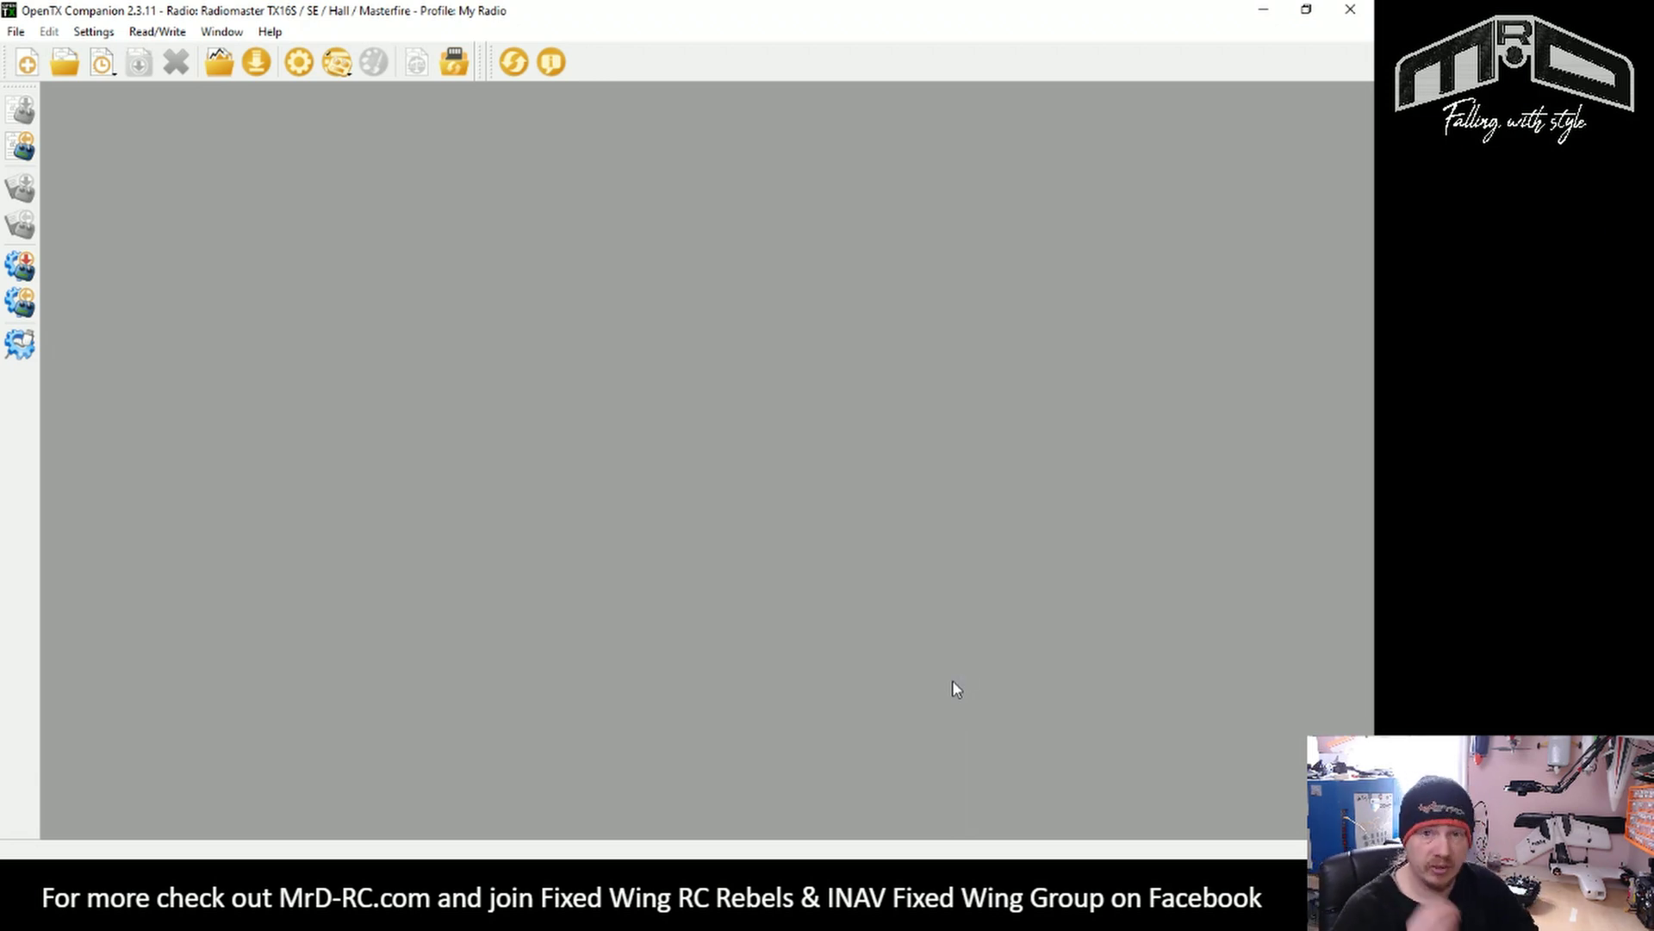
left_click(40, 145)
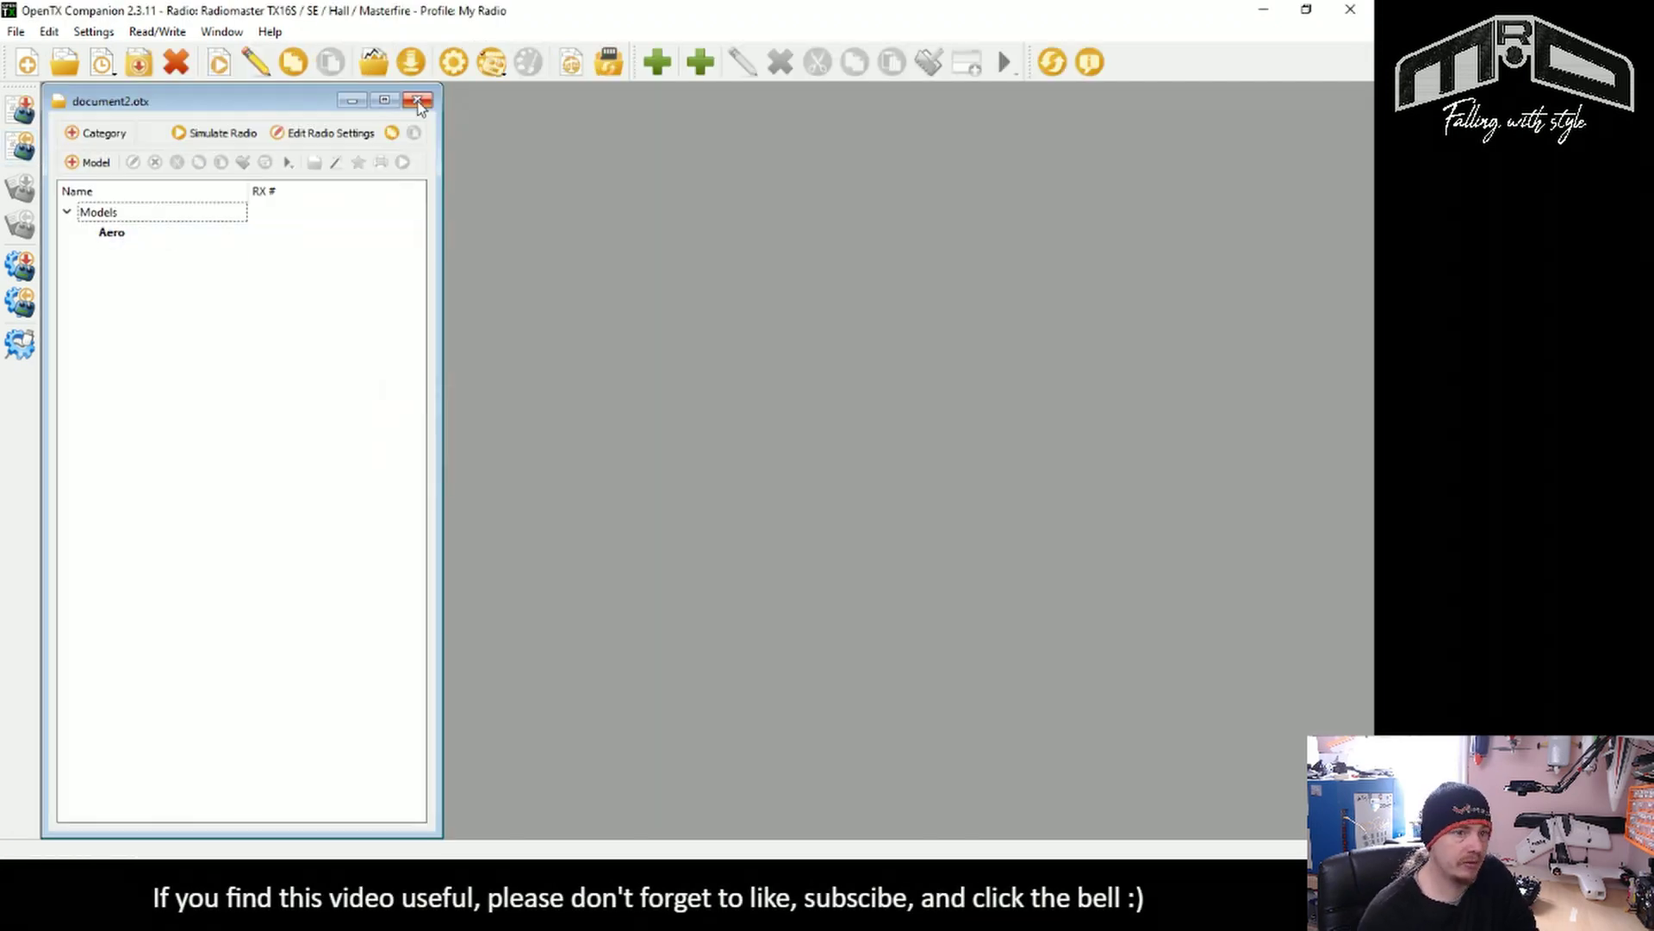
left_click(418, 101)
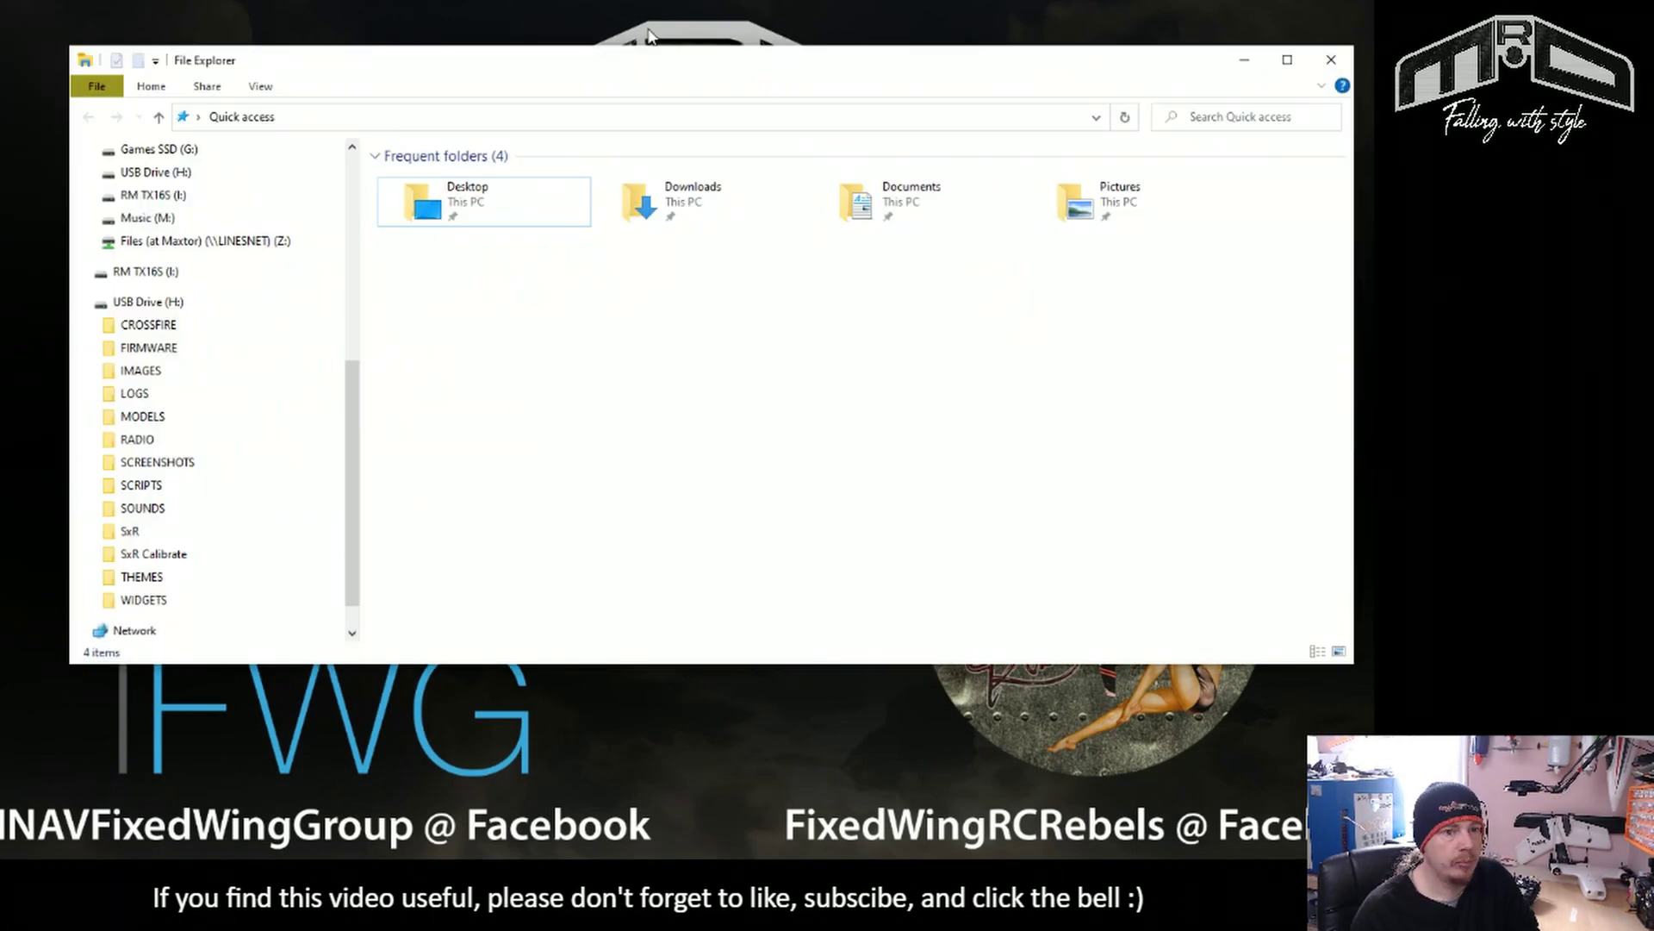
Step: Show USB Drive (H:) in a left-snapped Explorer and open a new desktop 'New folder'
left_click_drag(657, 67, 1, 129)
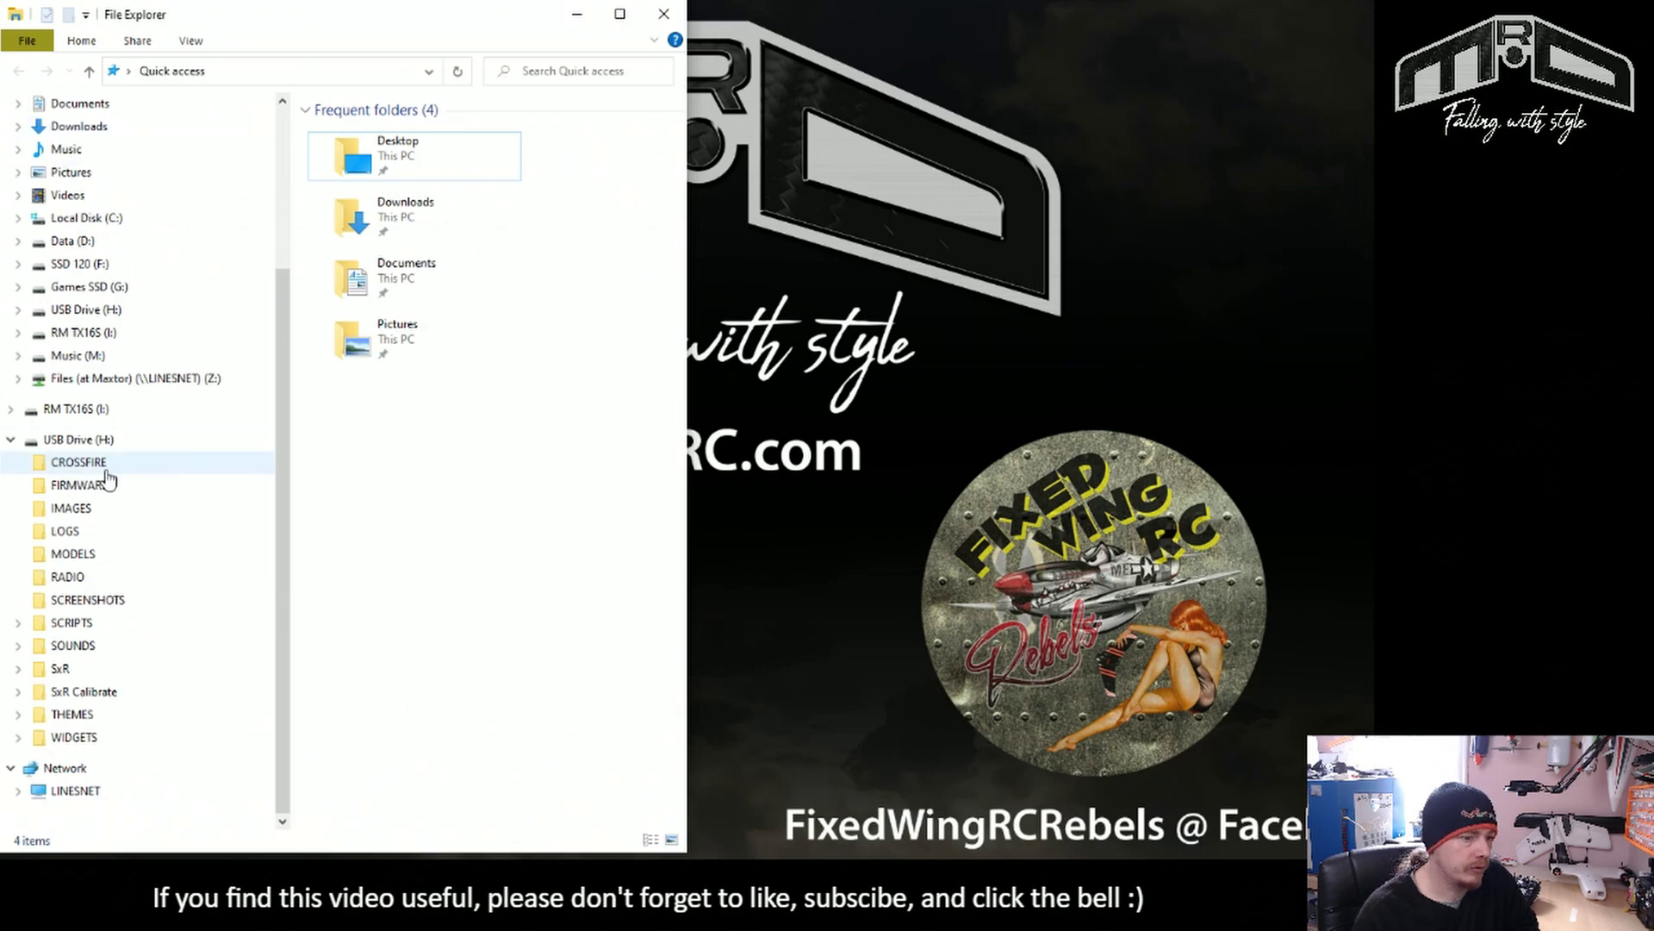
left_click(80, 441)
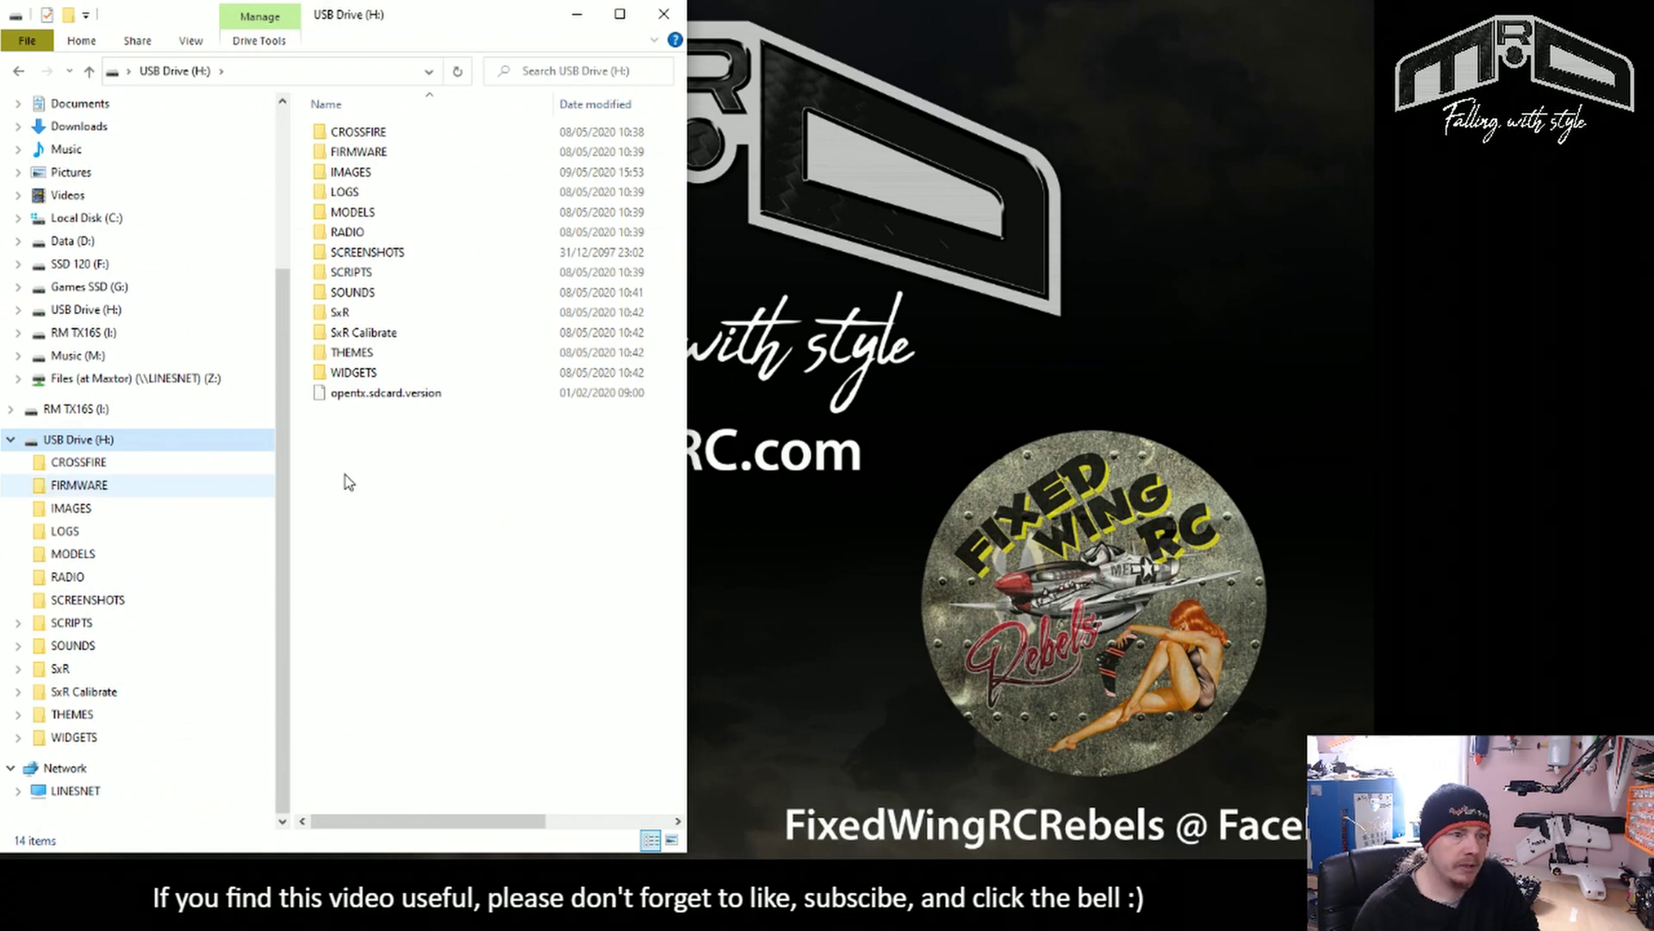
right_click(907, 107)
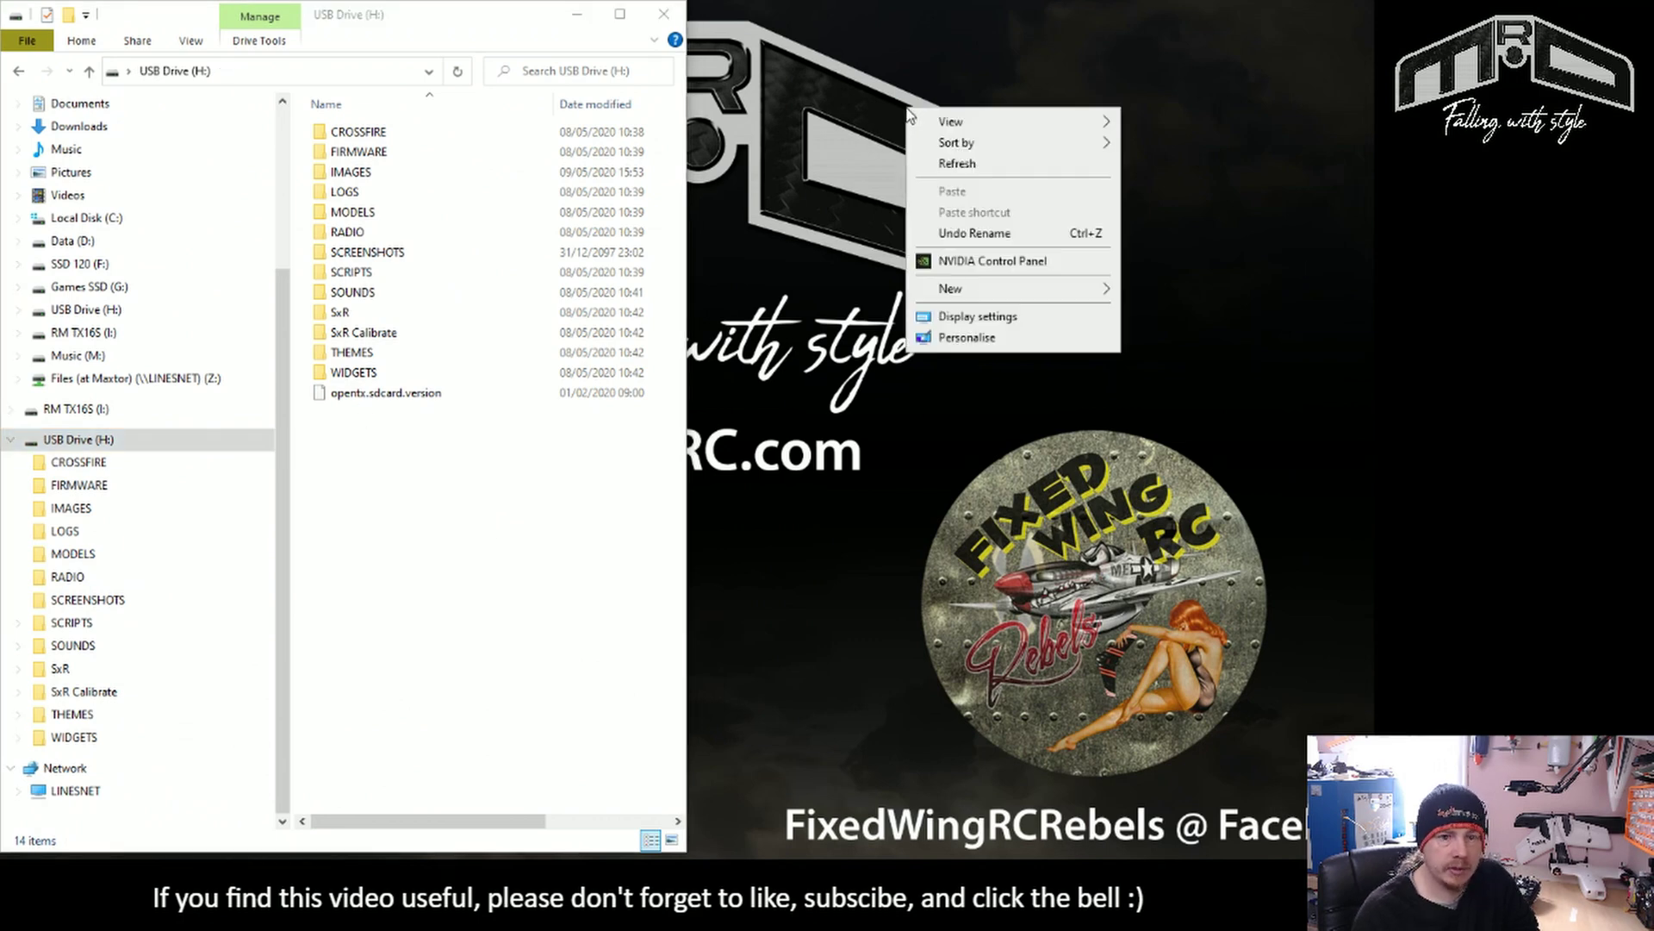
mouse_move(1043, 299)
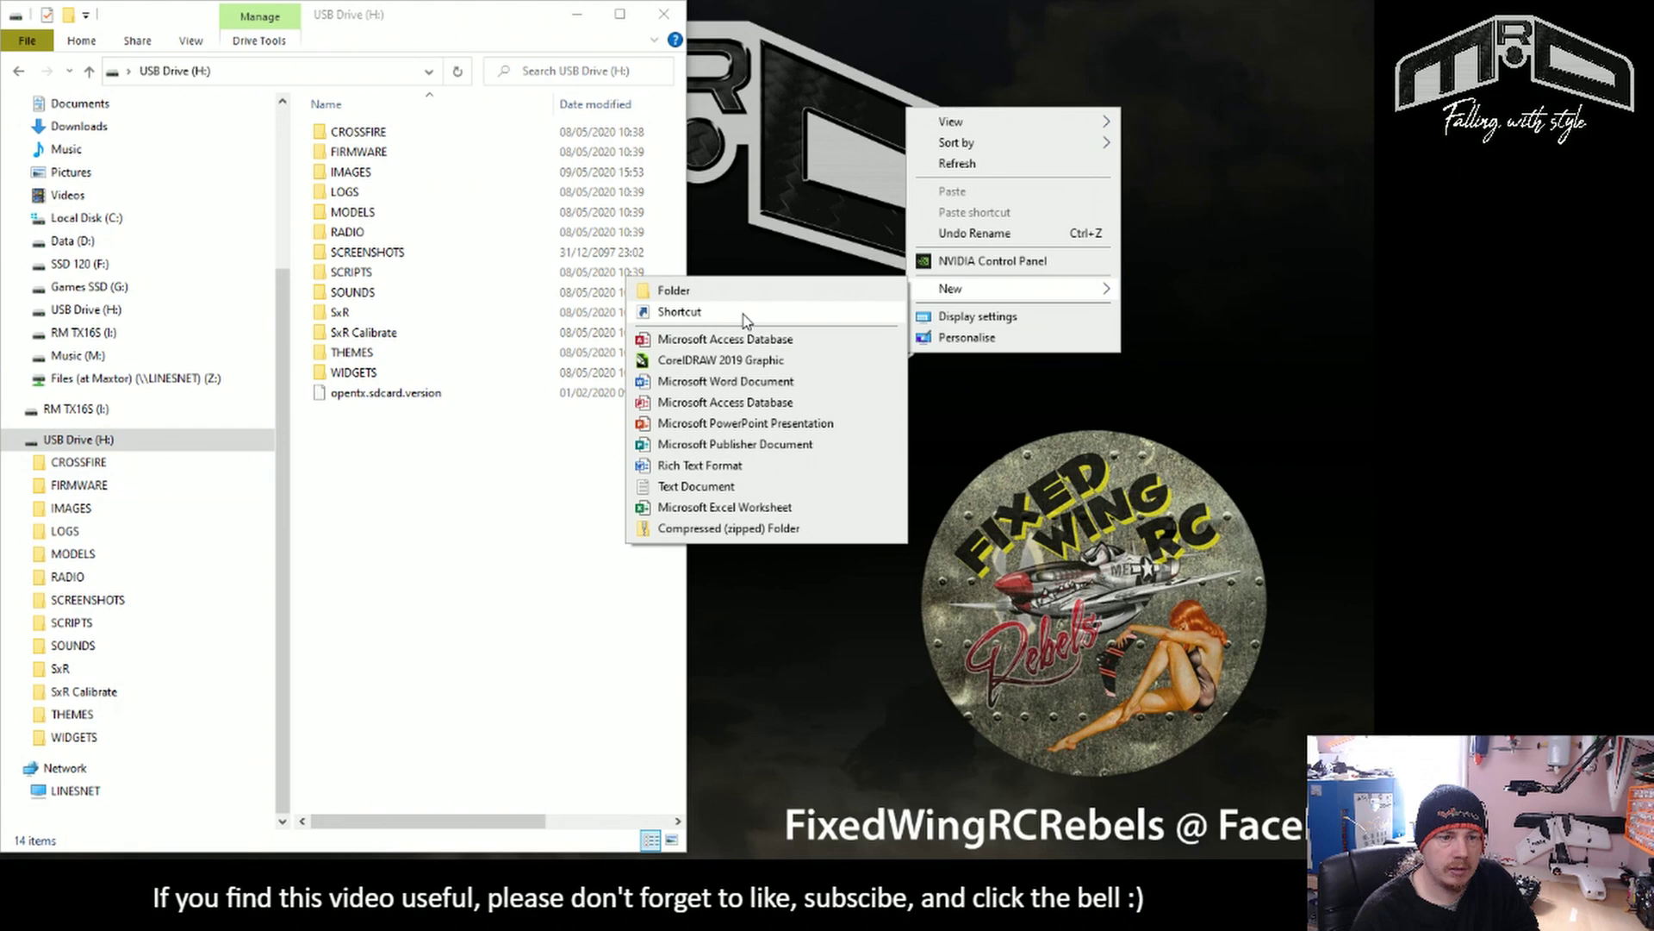
left_click(707, 293)
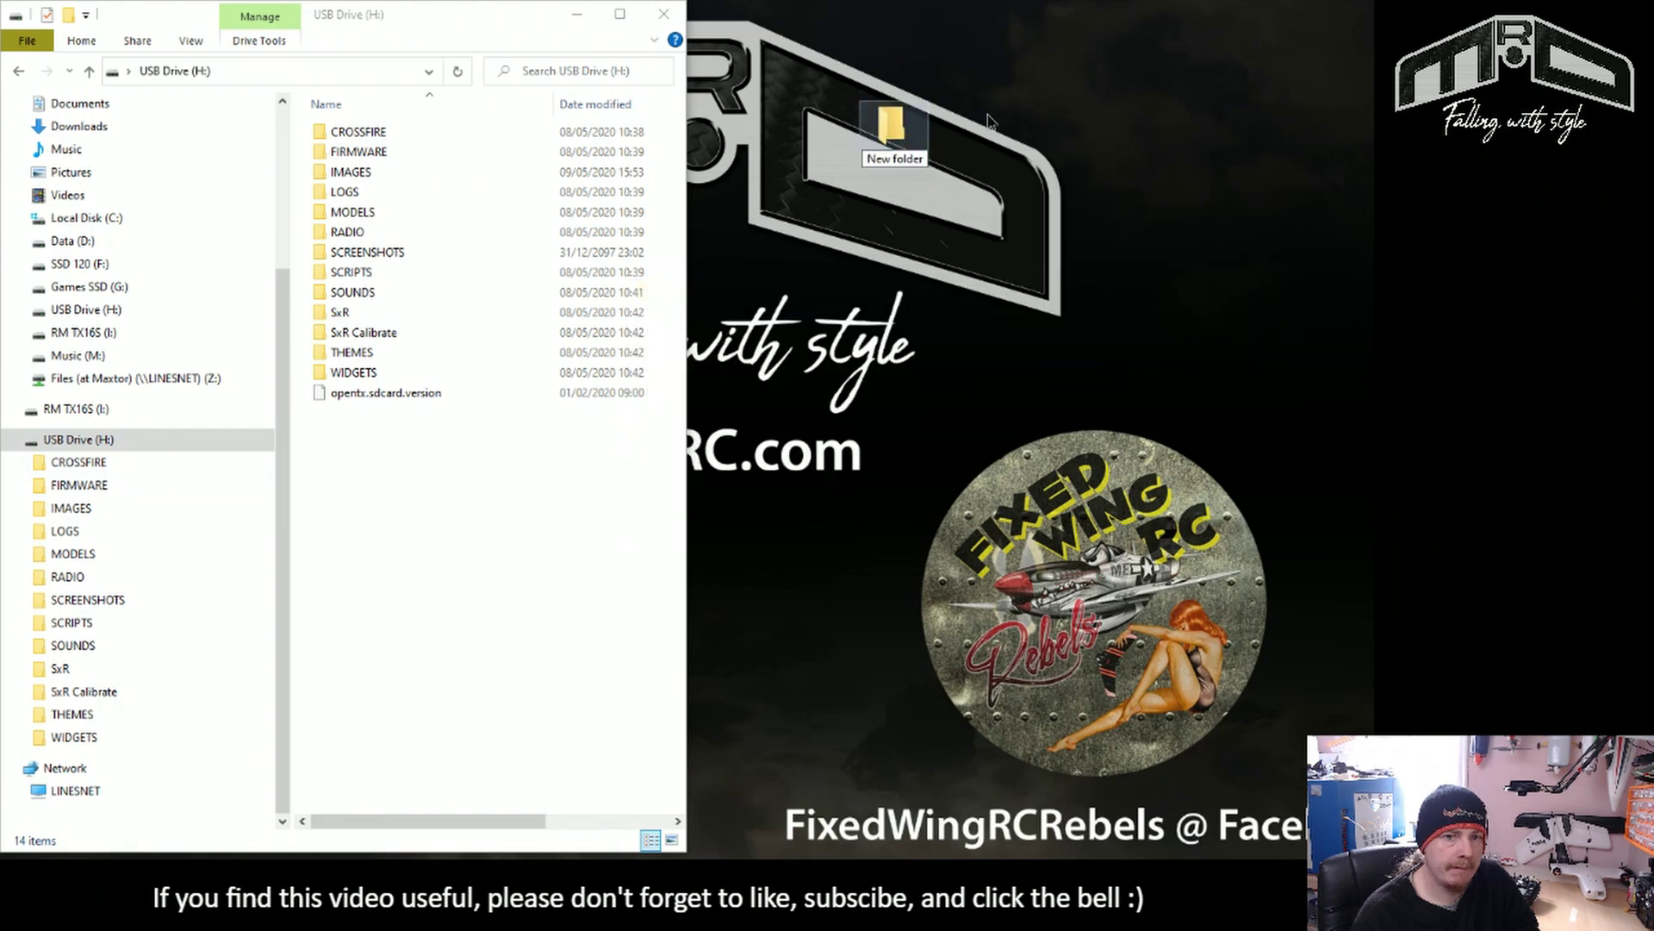
left_click_drag(892, 138, 1293, 56)
double_click(1310, 50)
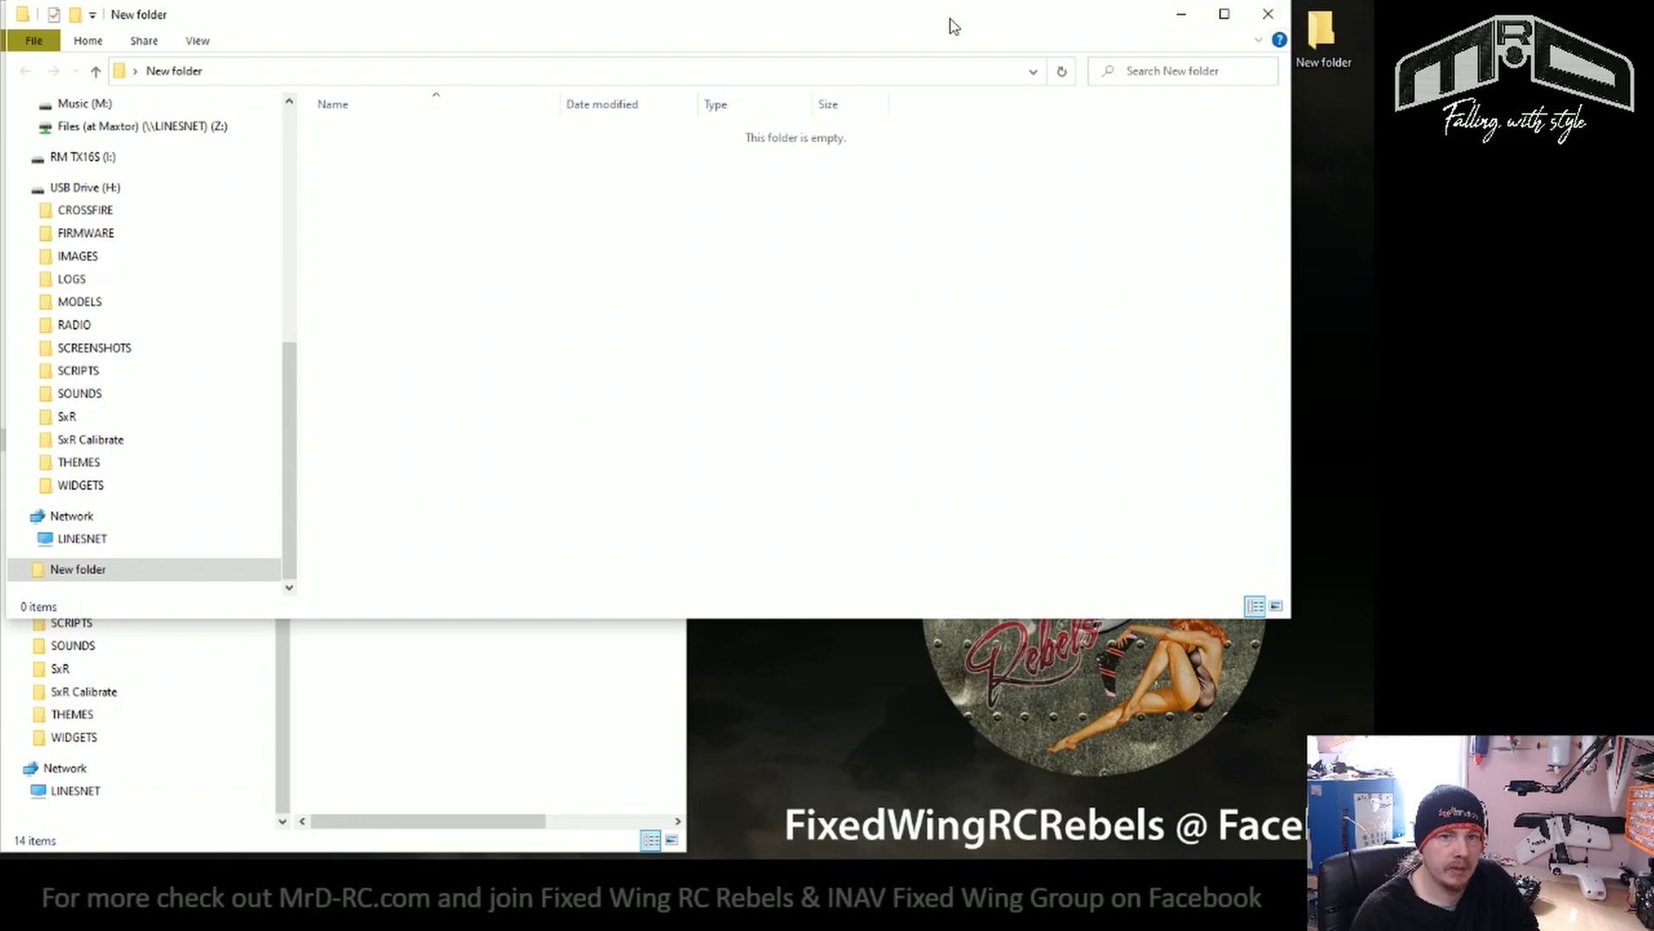
Step: Copy all 14 USB Drive (H:) items into the desktop's New folder, snapped right
left_click_drag(953, 25, 1373, 256)
left_click_drag(507, 433, 1142, 284)
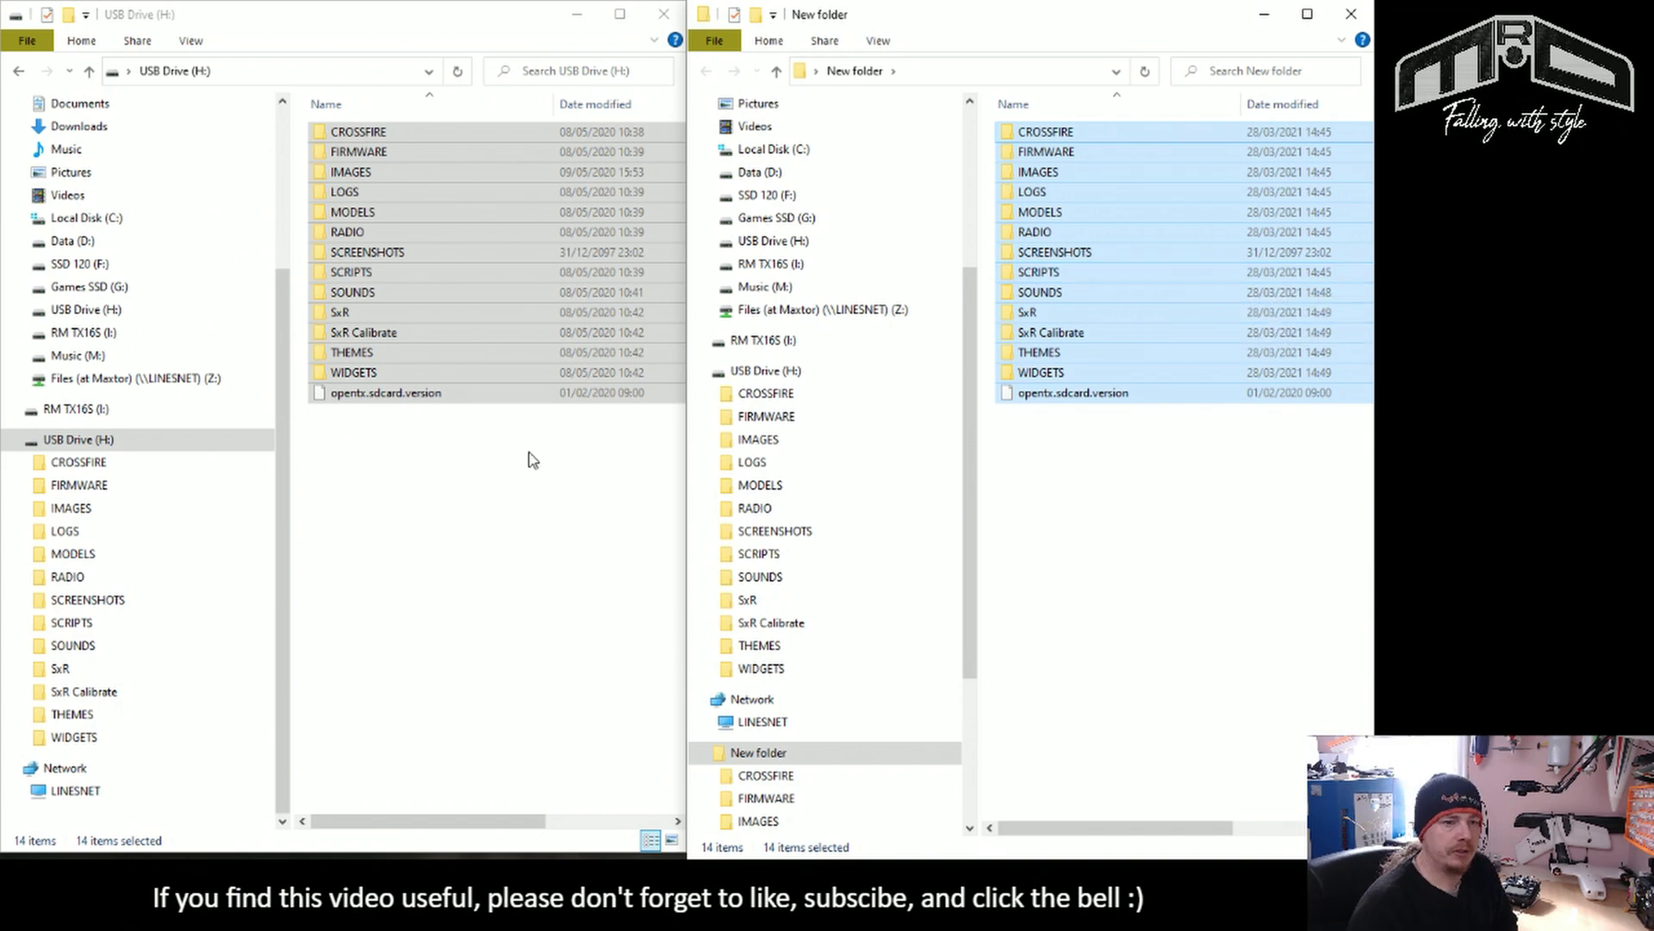
Step: Permanently delete all 14 items from USB Drive (H:)
left_click(371, 461)
left_click_drag(317, 473, 428, 124)
key("Delete")
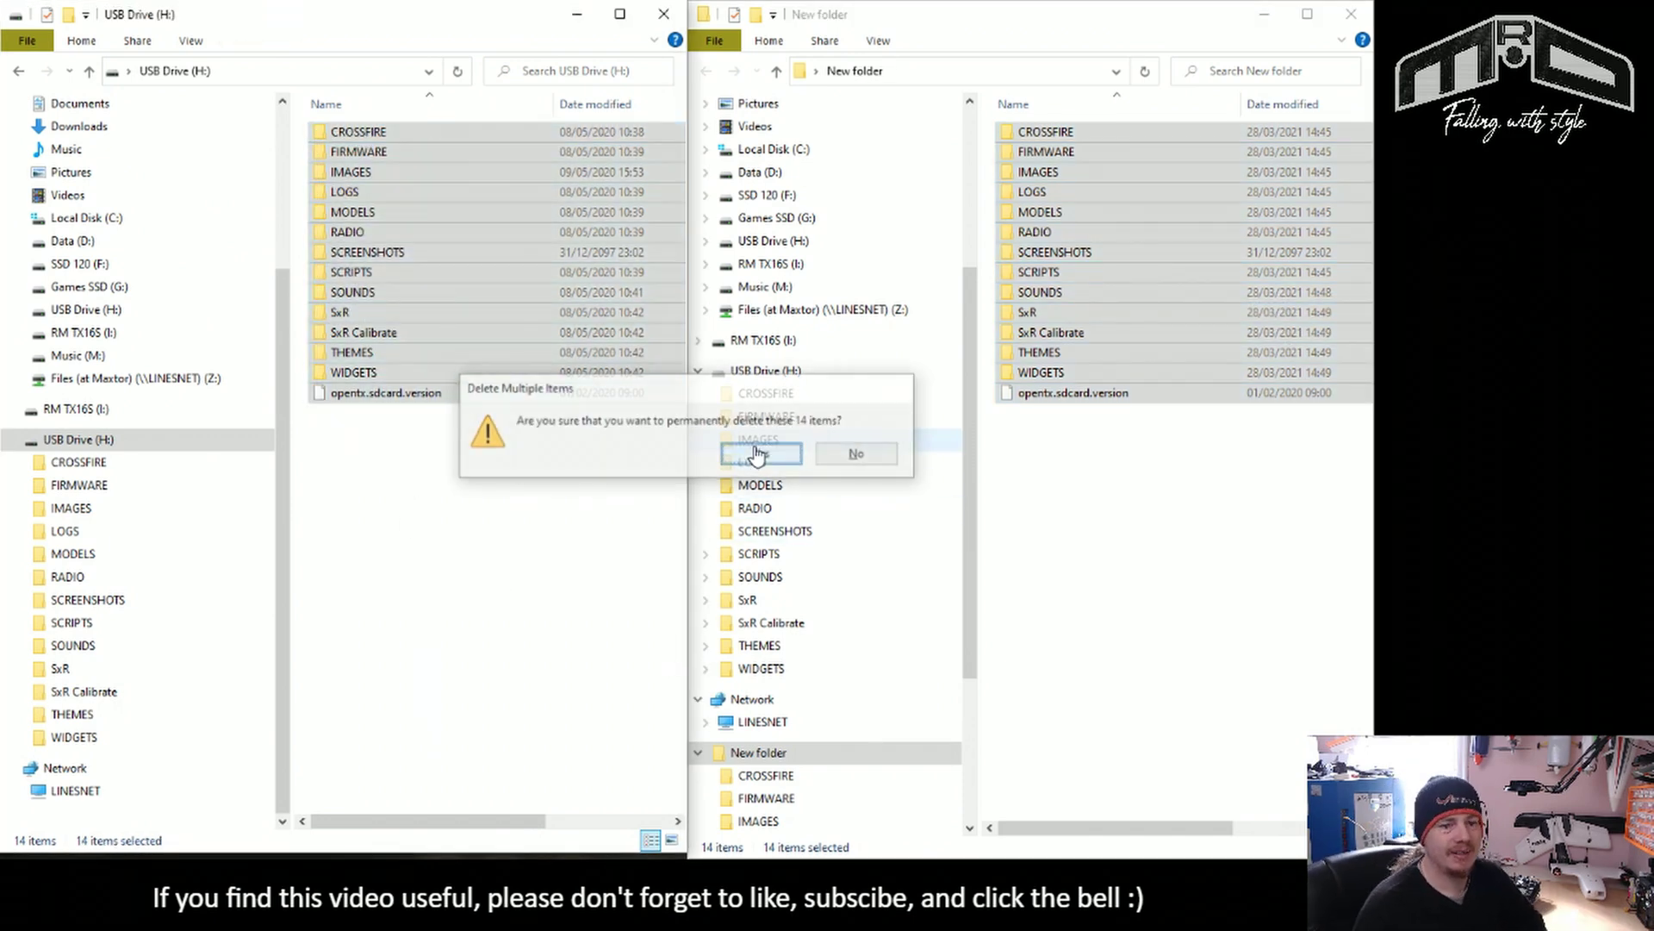
left_click(762, 453)
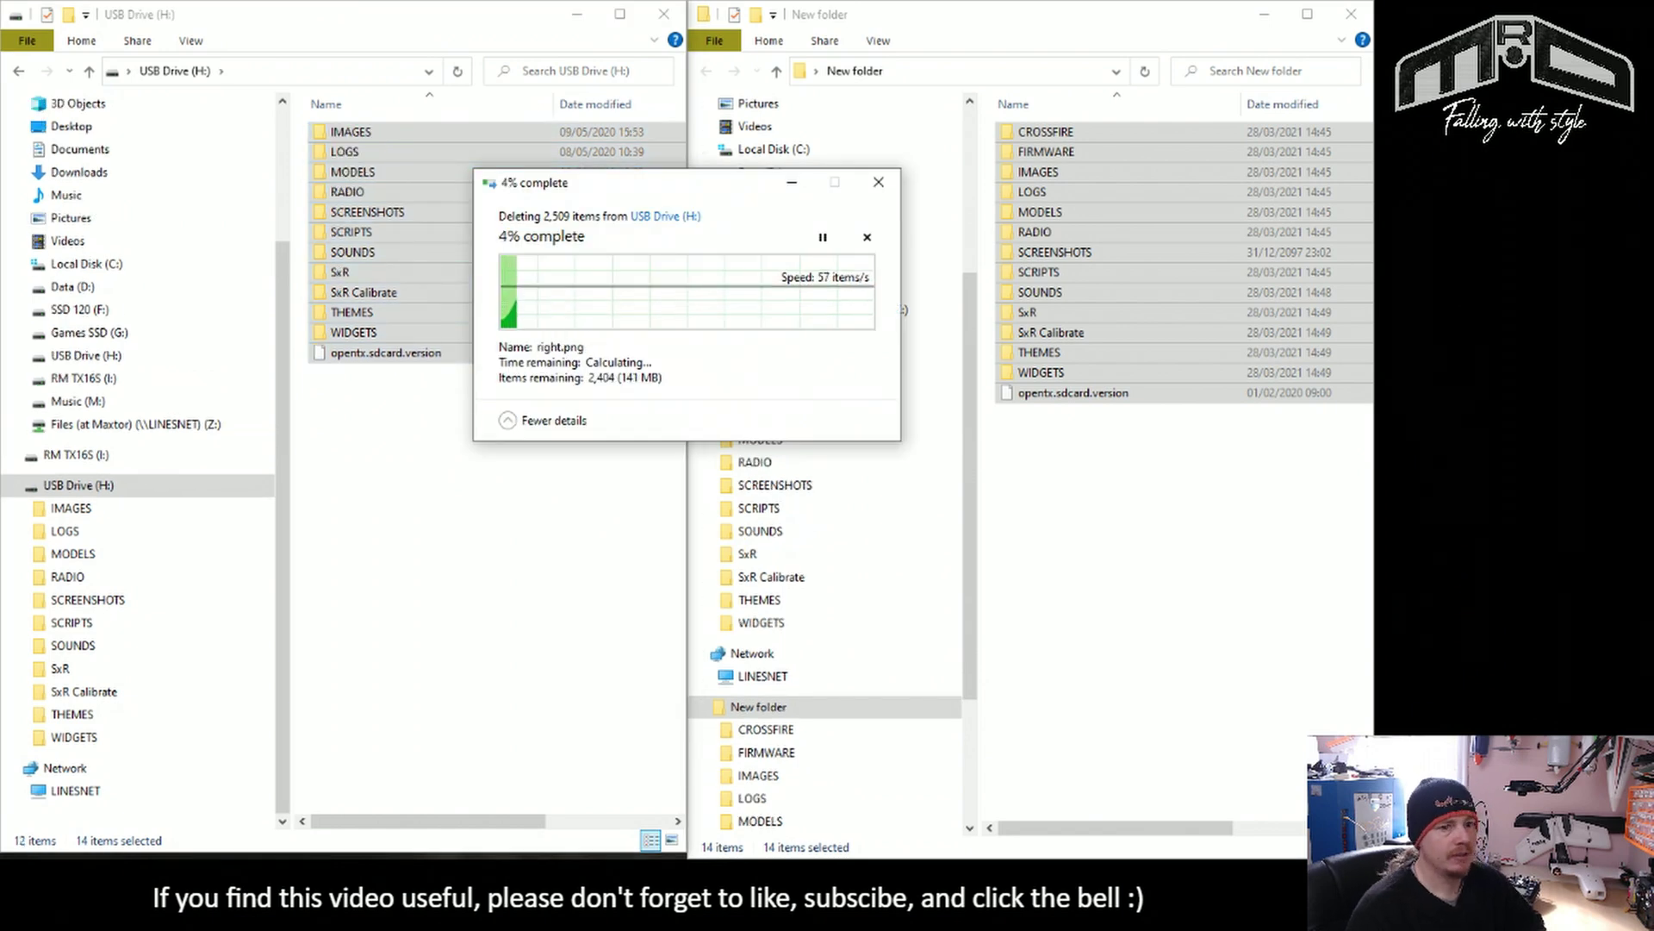
left_click_drag(669, 189, 377, 378)
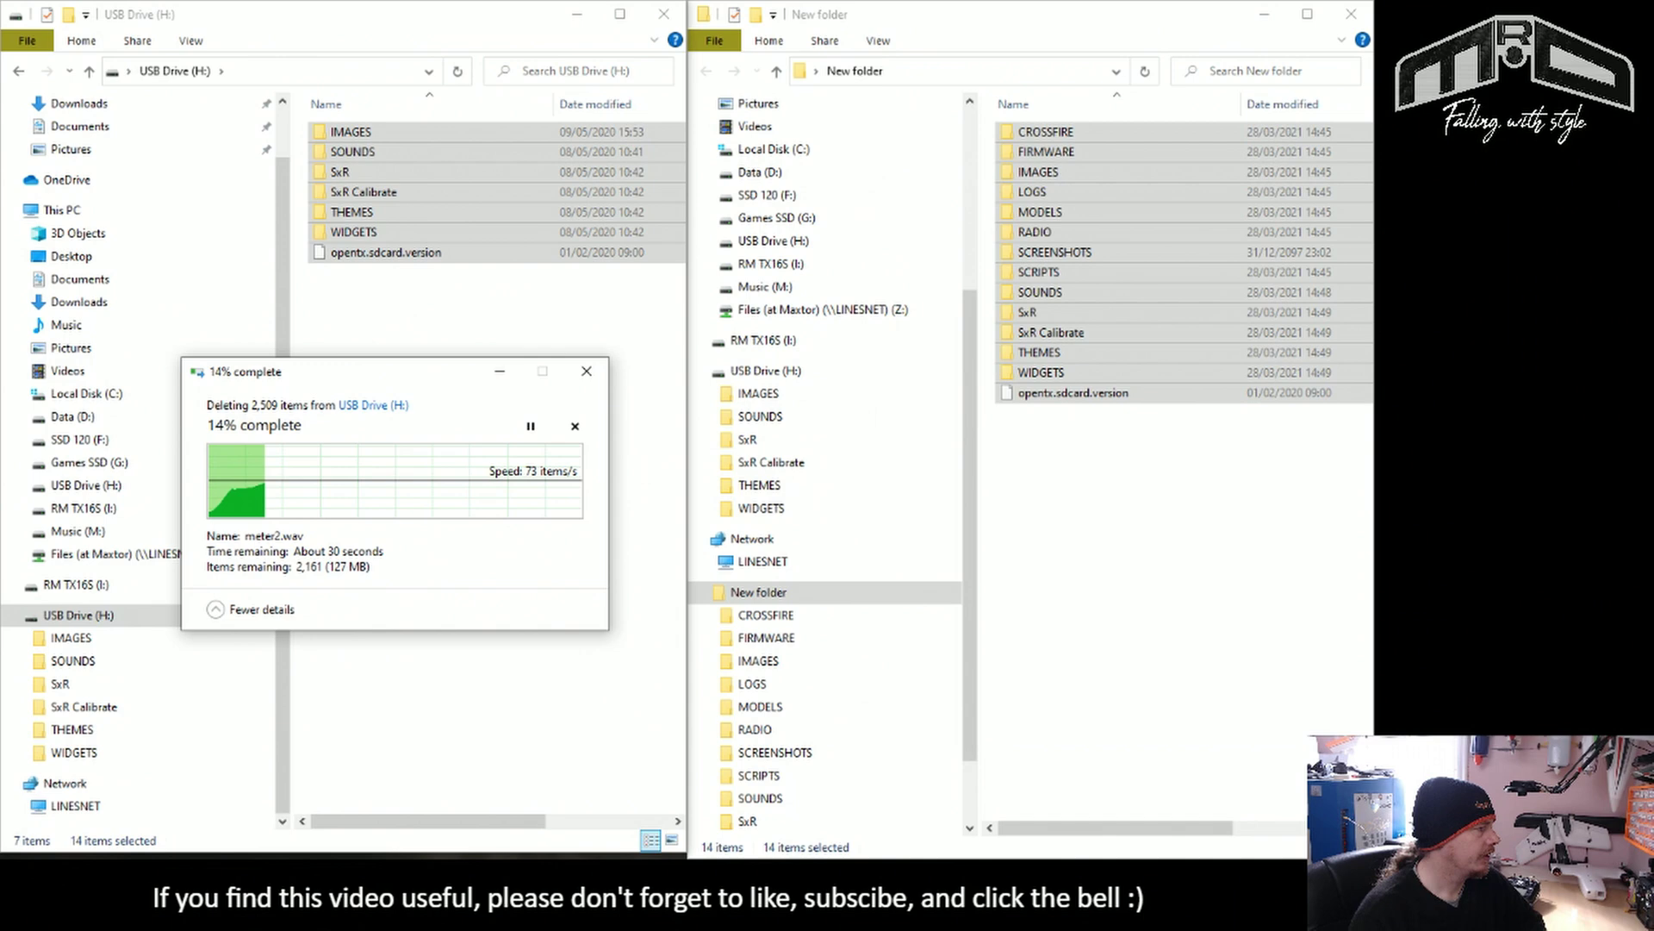
Step: Open the sdcard-480x272-2.3V0035.zip contents in a second Explorer window on the right half
key("super+e")
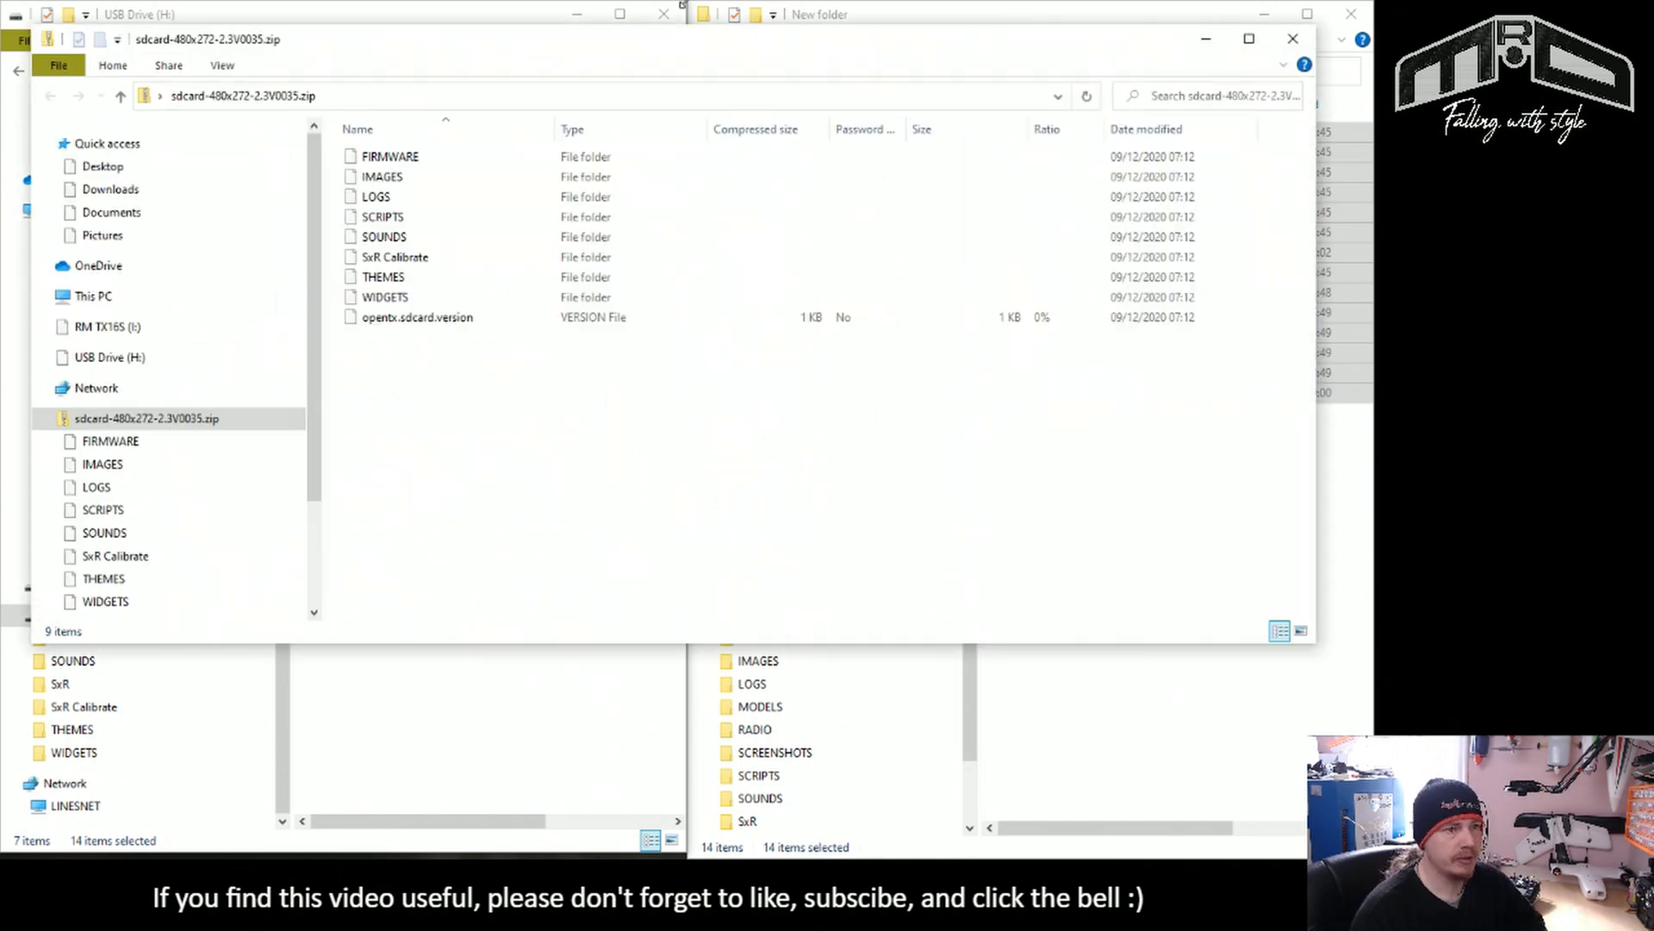
left_click_drag(621, 41, 1374, 269)
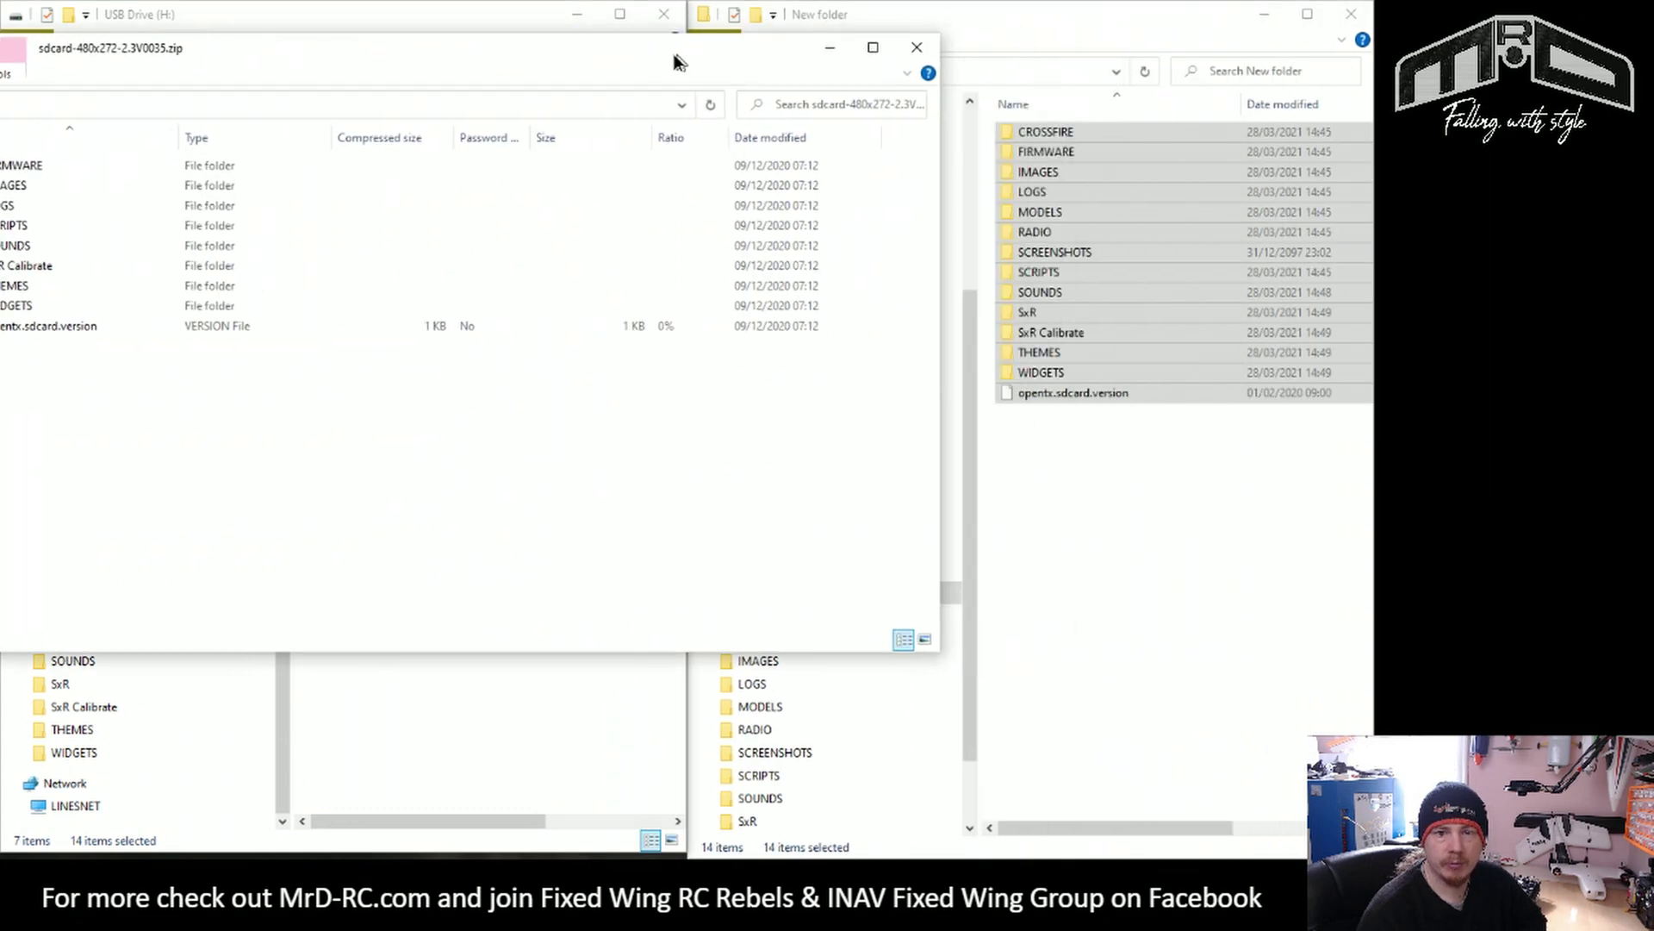
left_click_drag(679, 50, 757, 128)
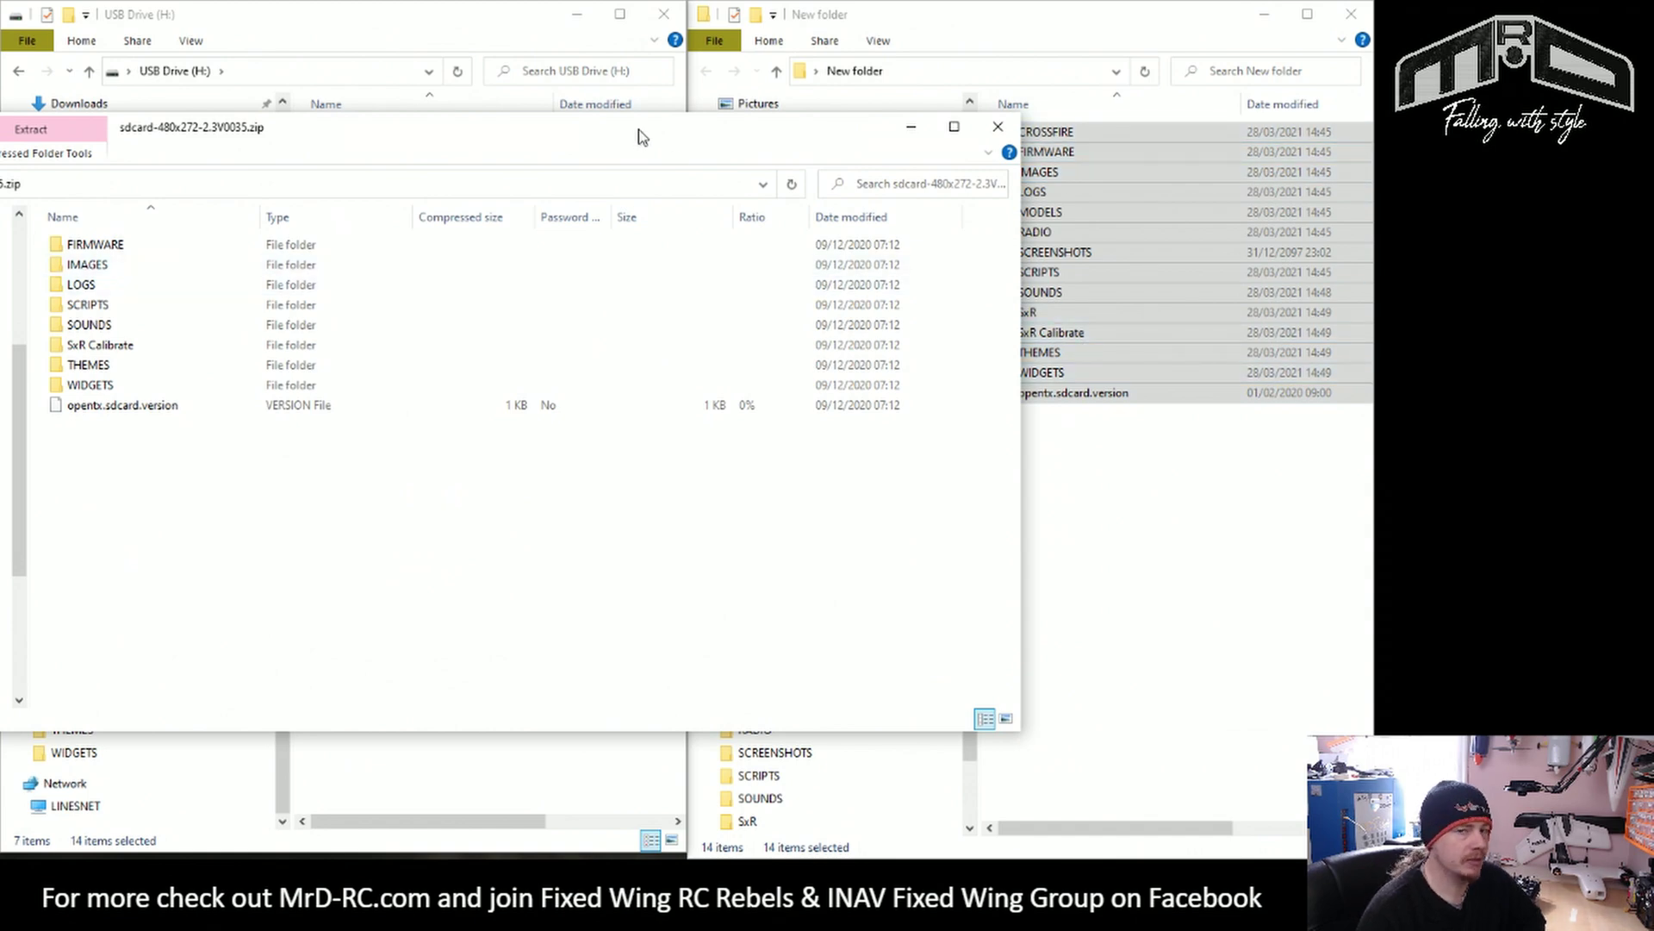
left_click_drag(638, 136, 1370, 254)
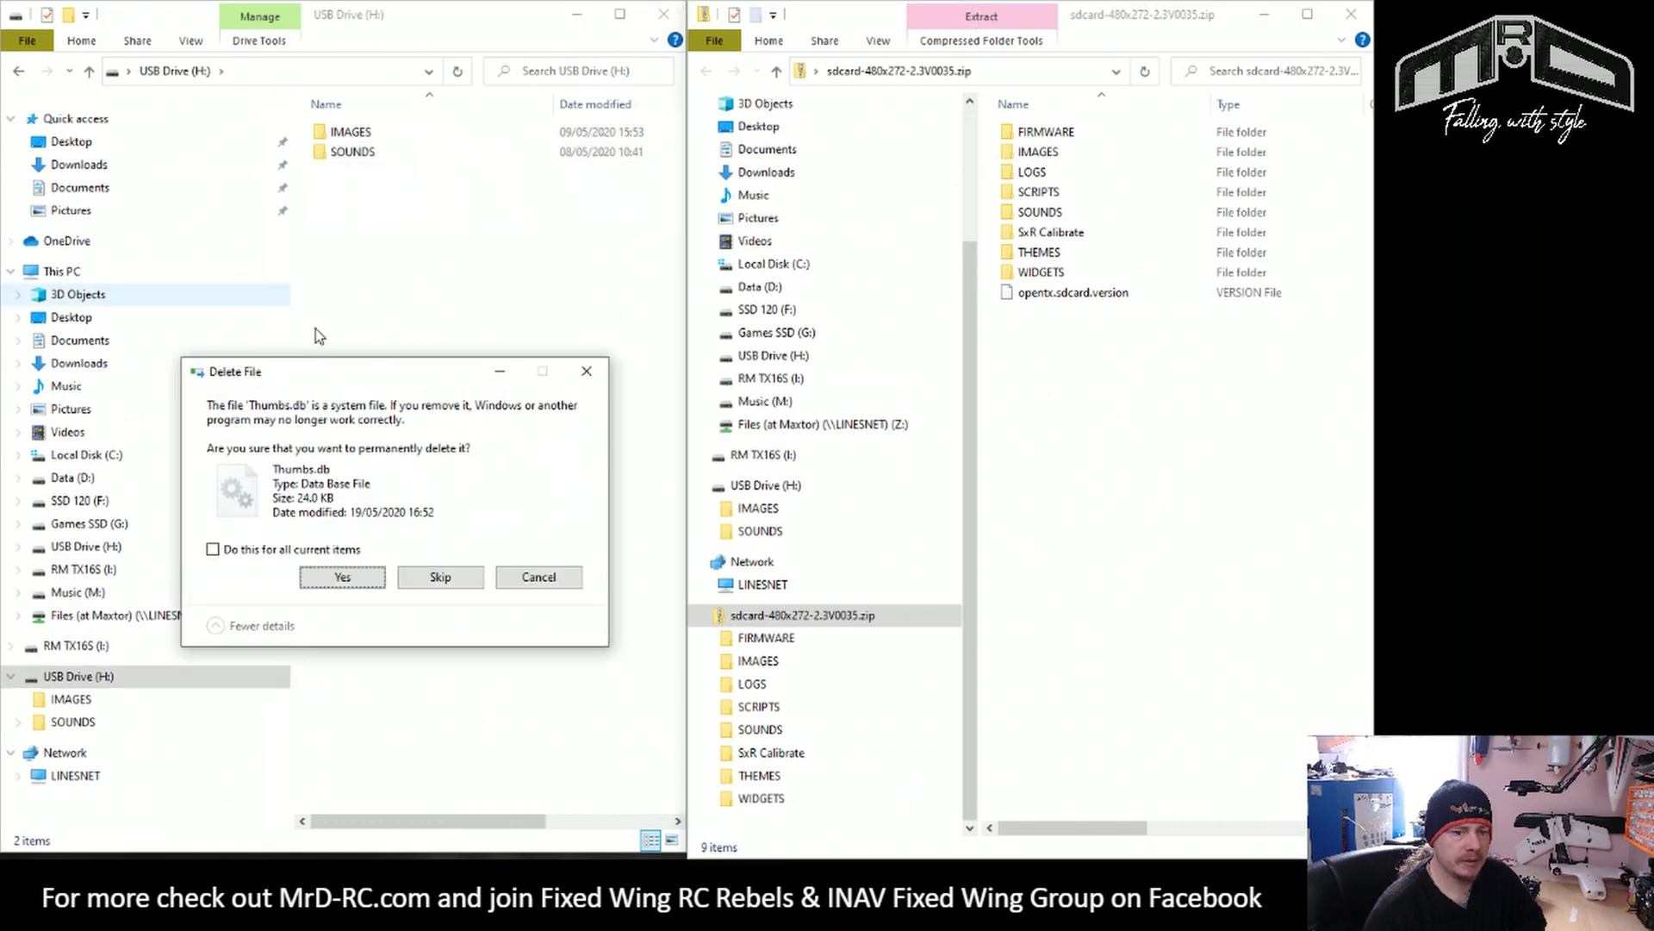
Step: Confirm deleting Thumbs.db and retry the in-use SYSTEM folder until the drive is empty
left_click(339, 580)
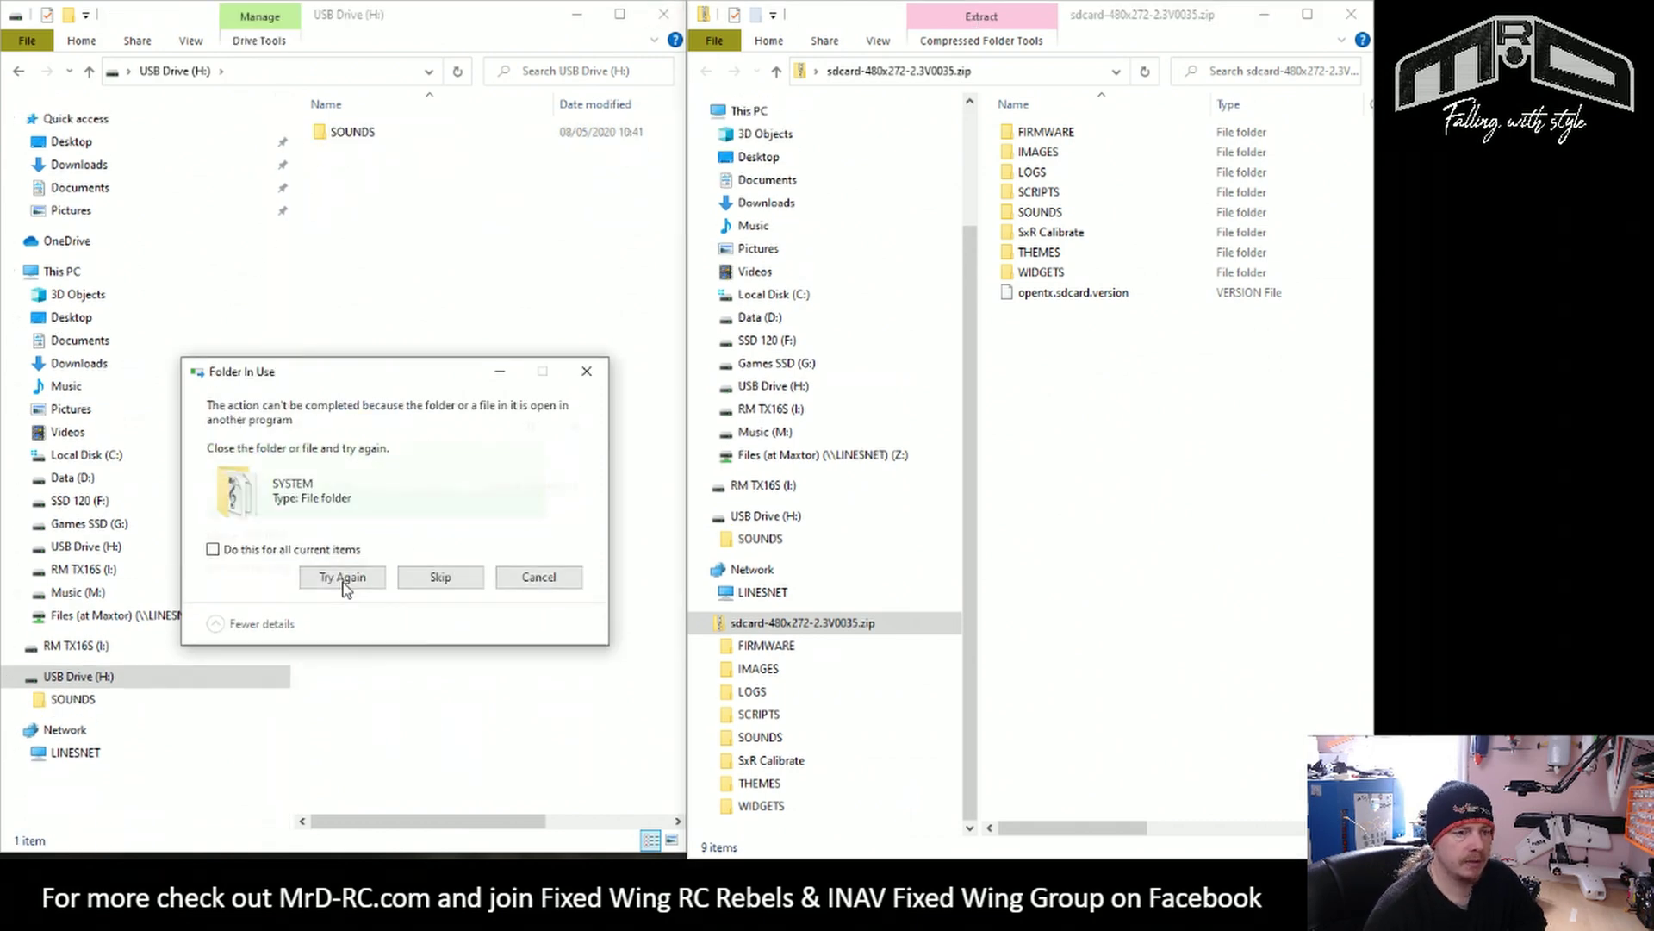
left_click(329, 550)
left_click(371, 586)
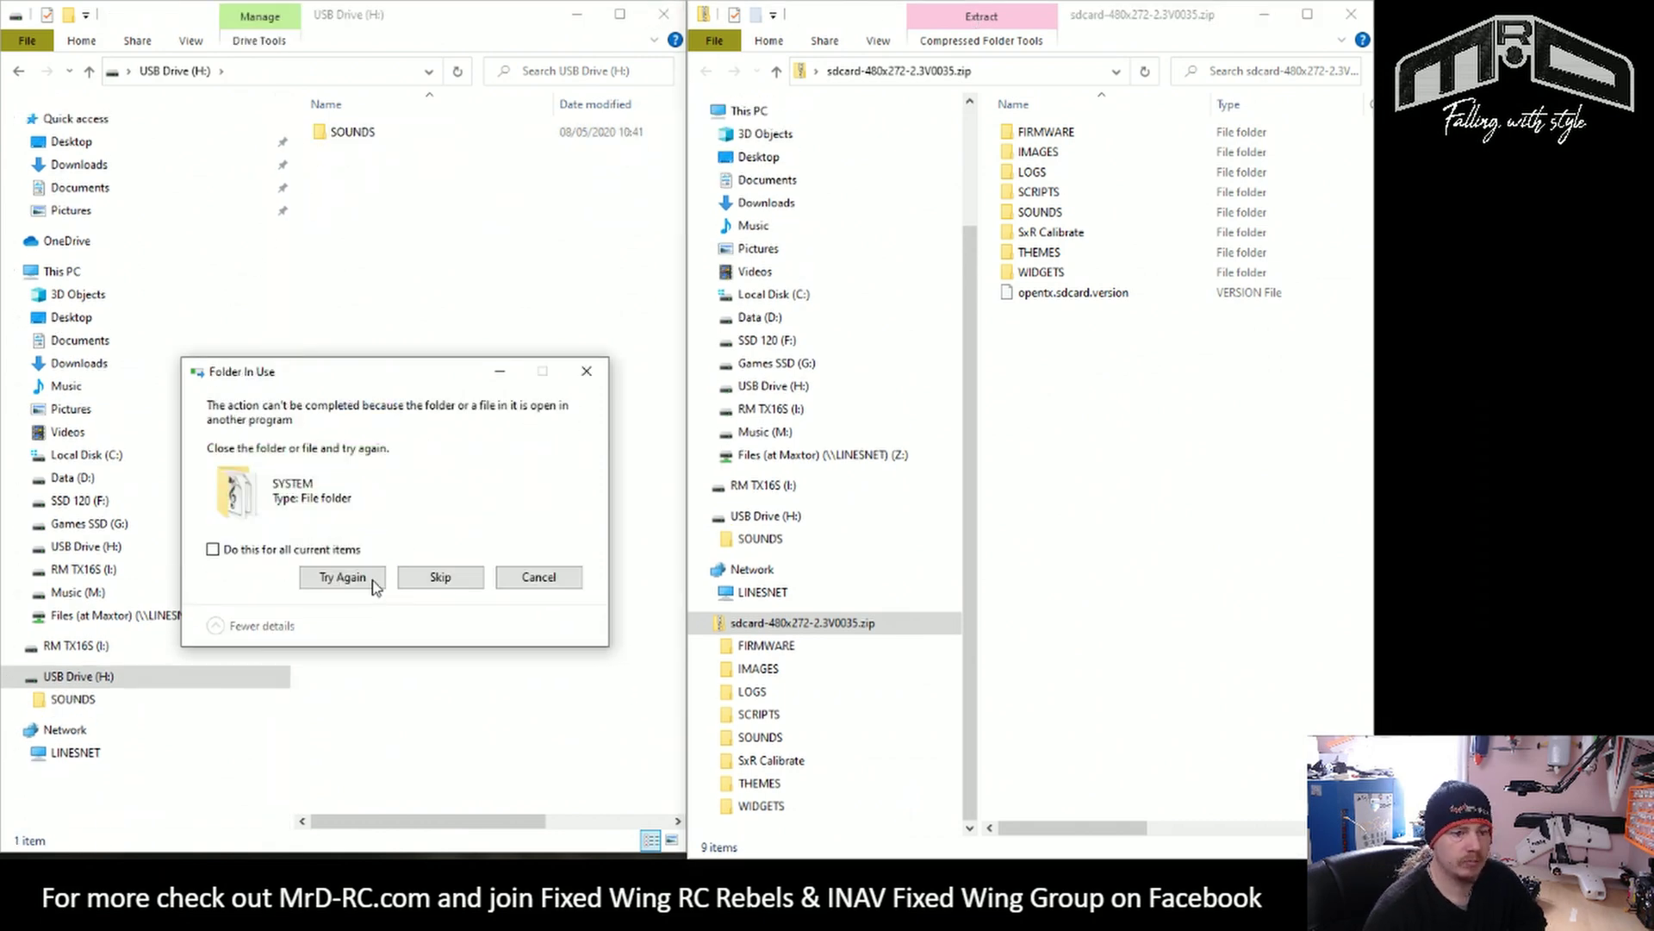
left_click(214, 549)
left_click(342, 580)
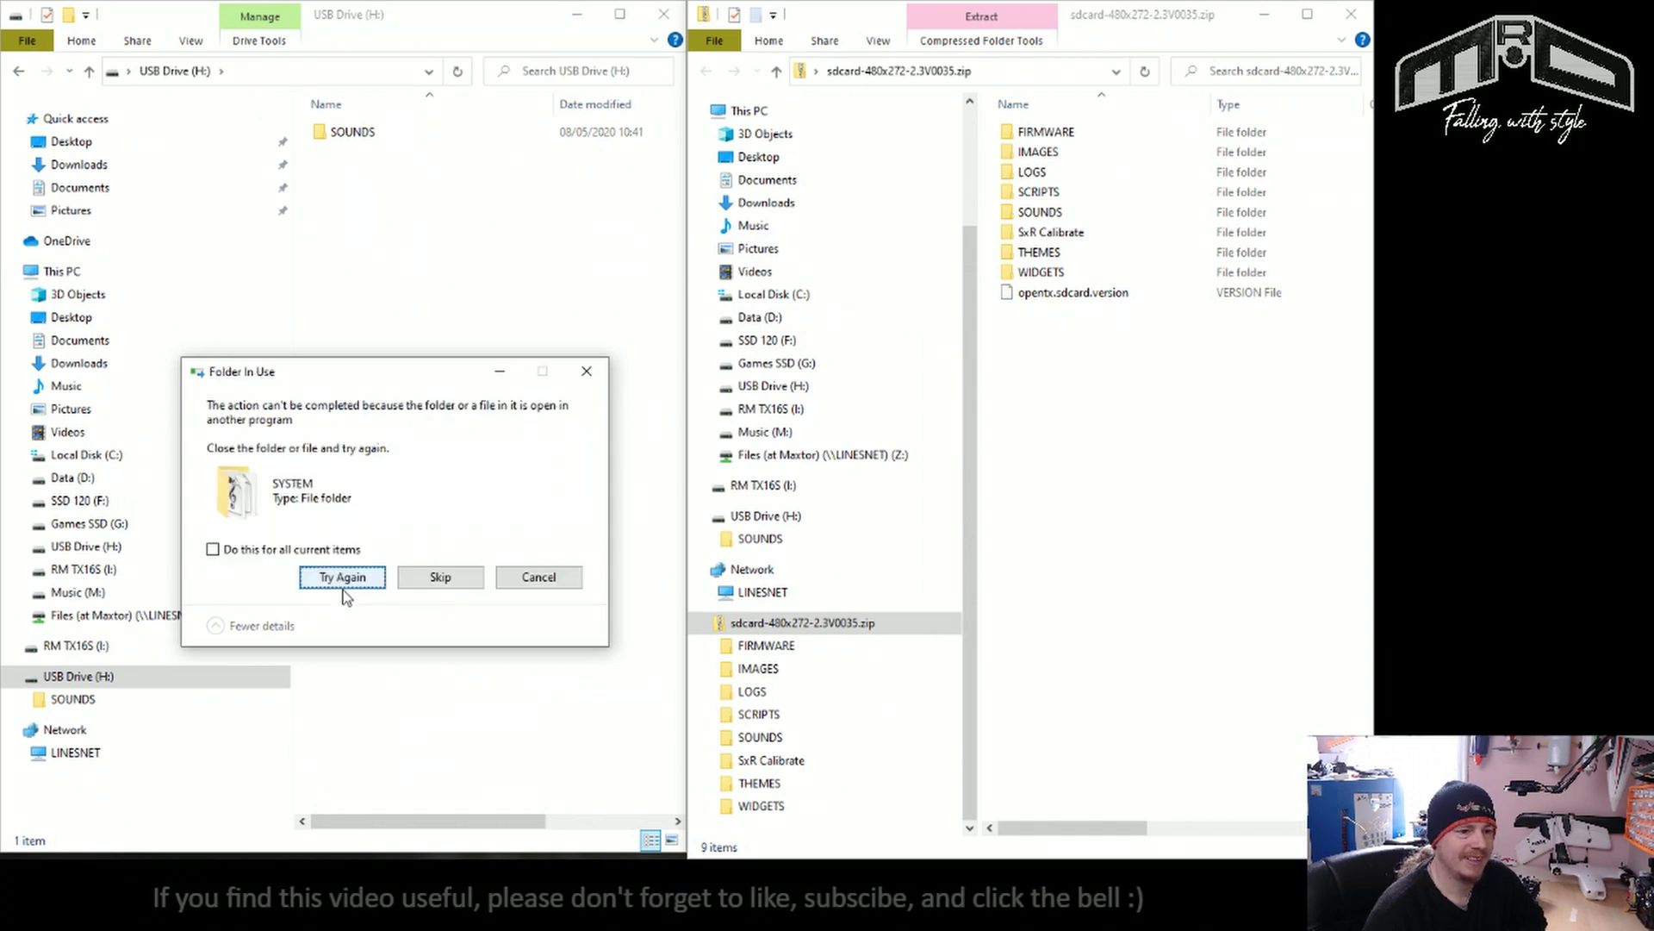
left_click(345, 550)
left_click(345, 582)
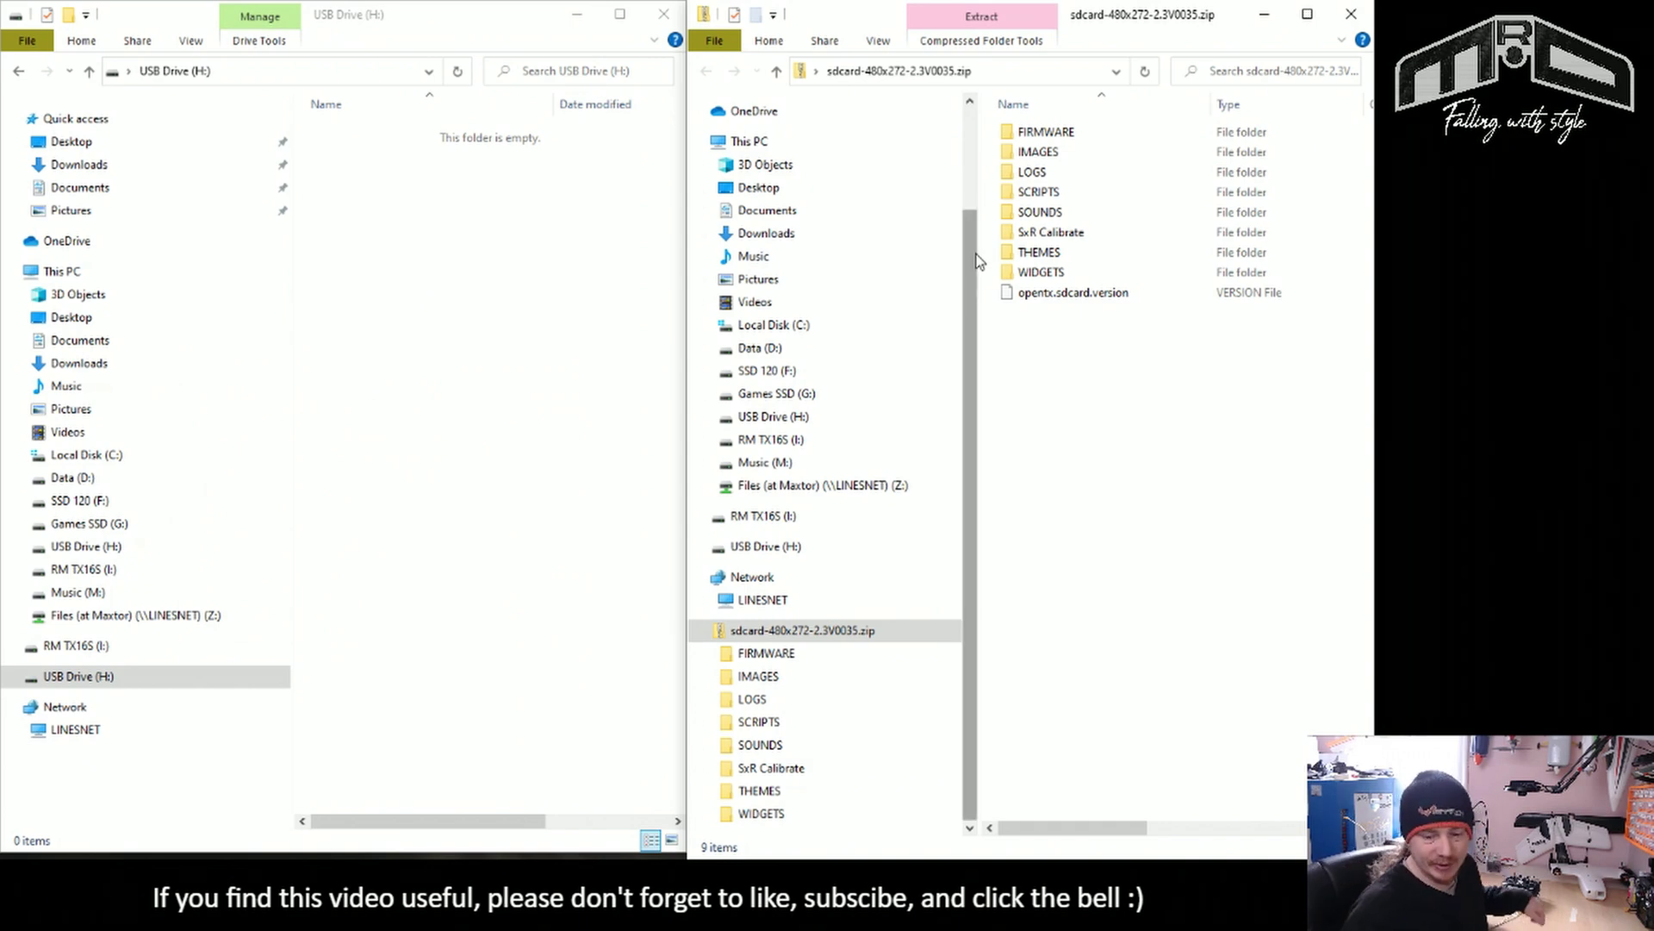
Step: Copy all nine zip items onto USB Drive (H:), then close the zip window
left_click_drag(1097, 336, 431, 267)
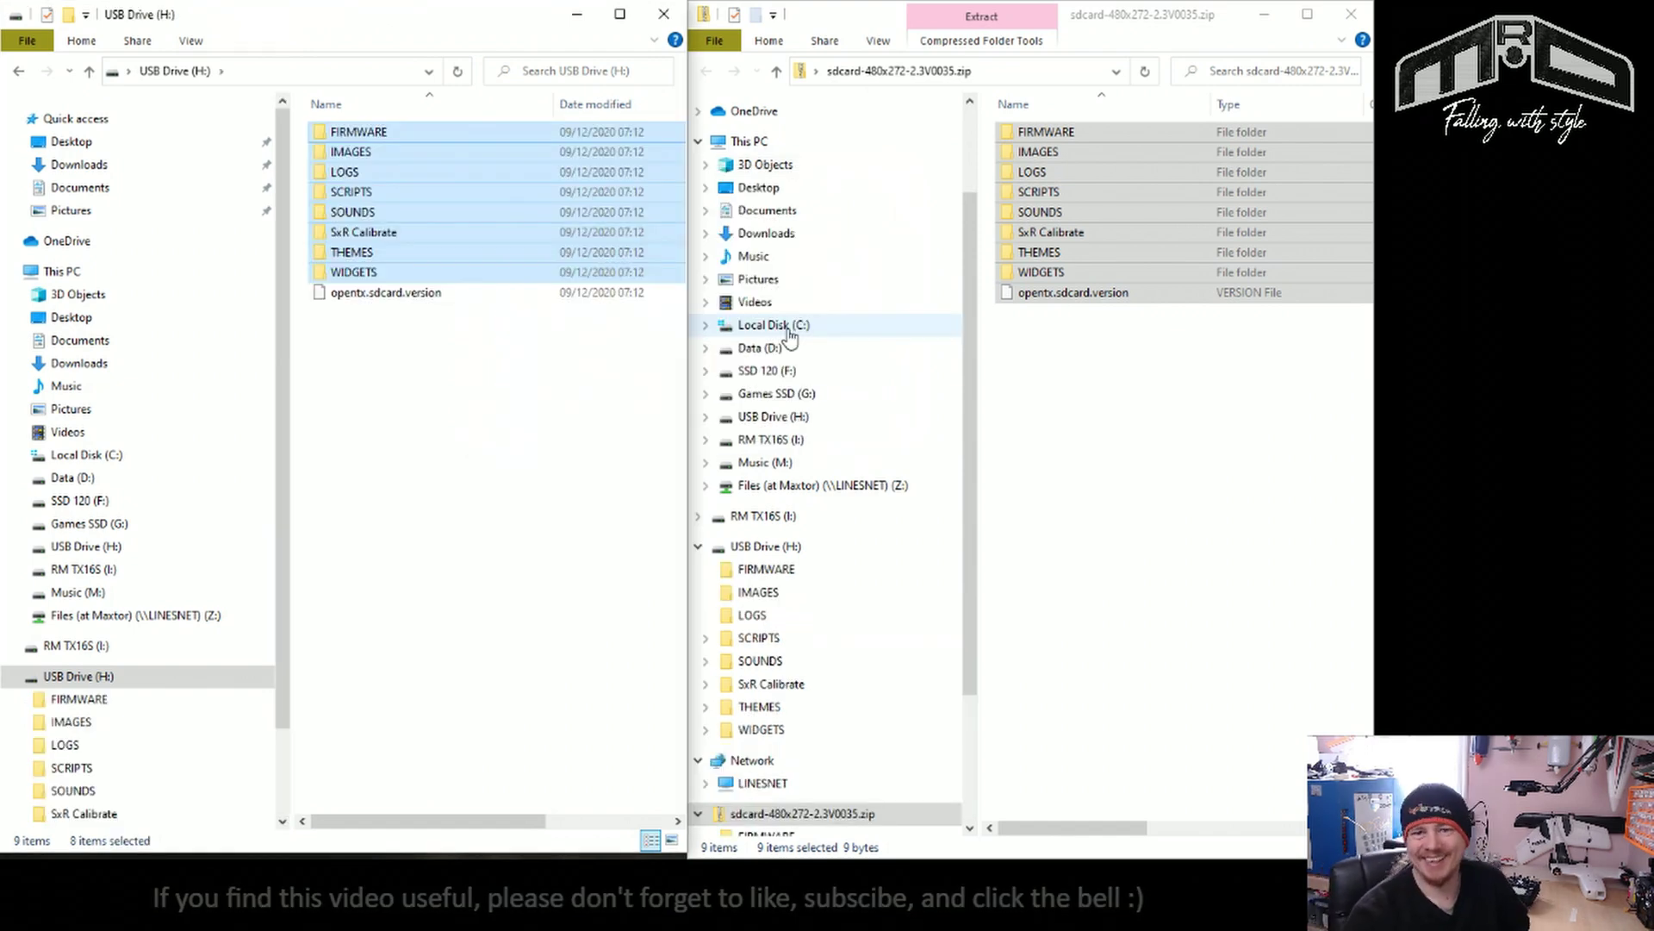
left_click(1171, 24)
left_click(1353, 17)
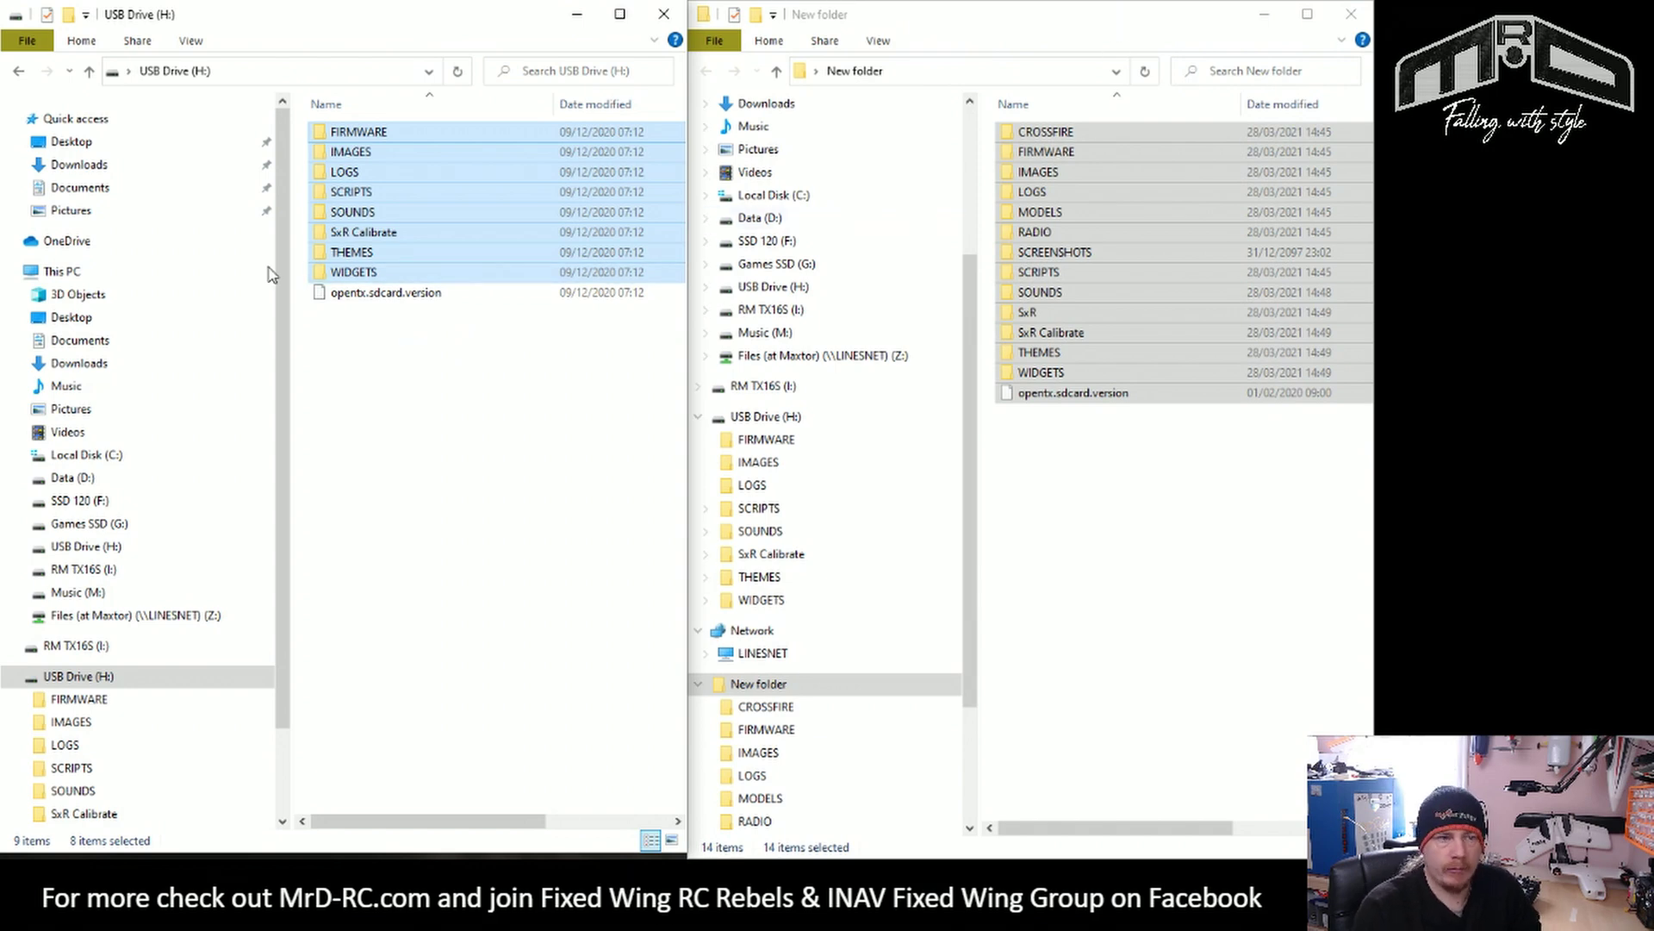
Step: Copy the four firmware .bin files, excluding readme.txt, from the backup FIRMWARE to the USB drive's FIRMWARE
left_click(395, 401)
double_click(380, 138)
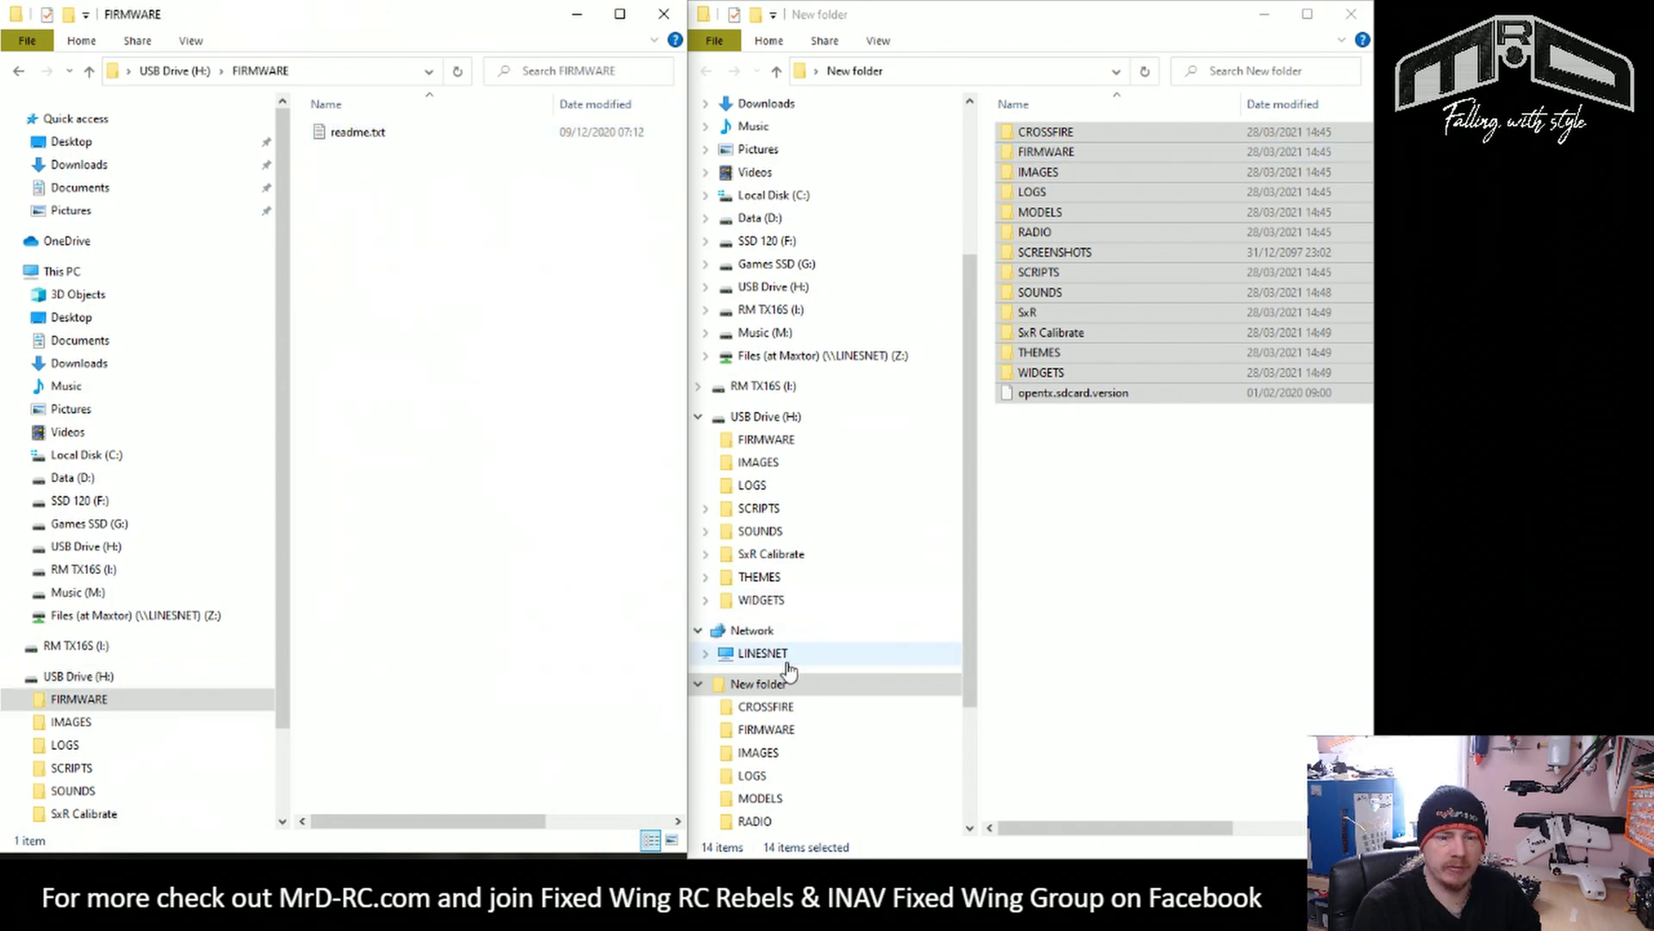
left_click(760, 729)
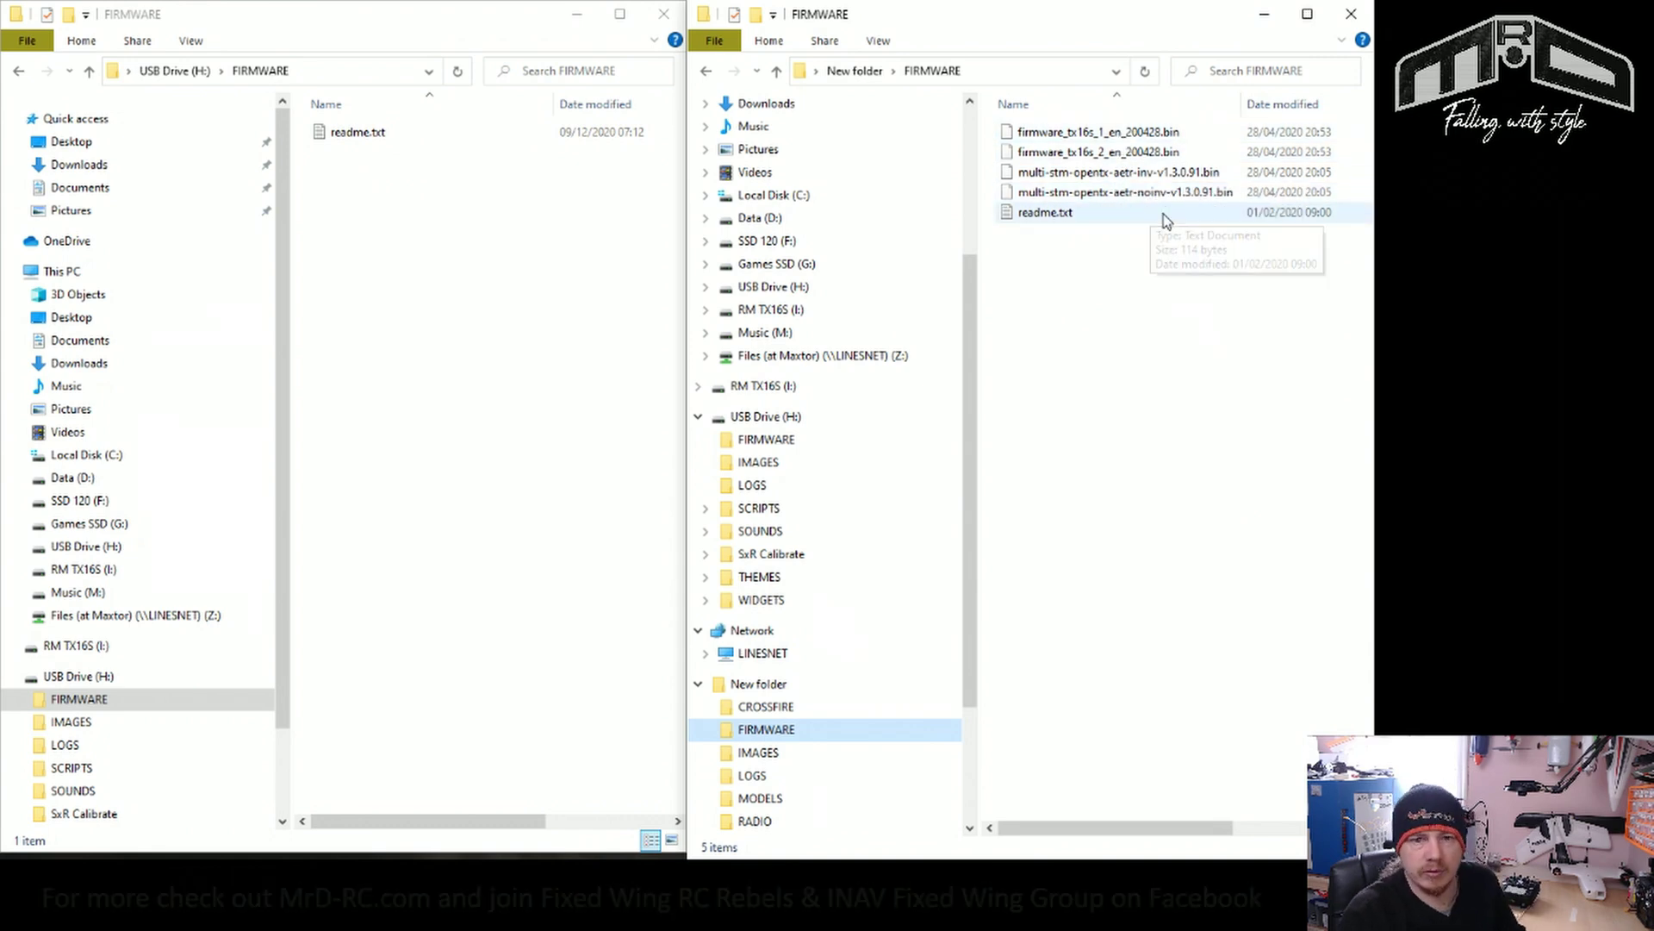
left_click_drag(1163, 214, 543, 233)
left_click(1069, 214, "ctrl")
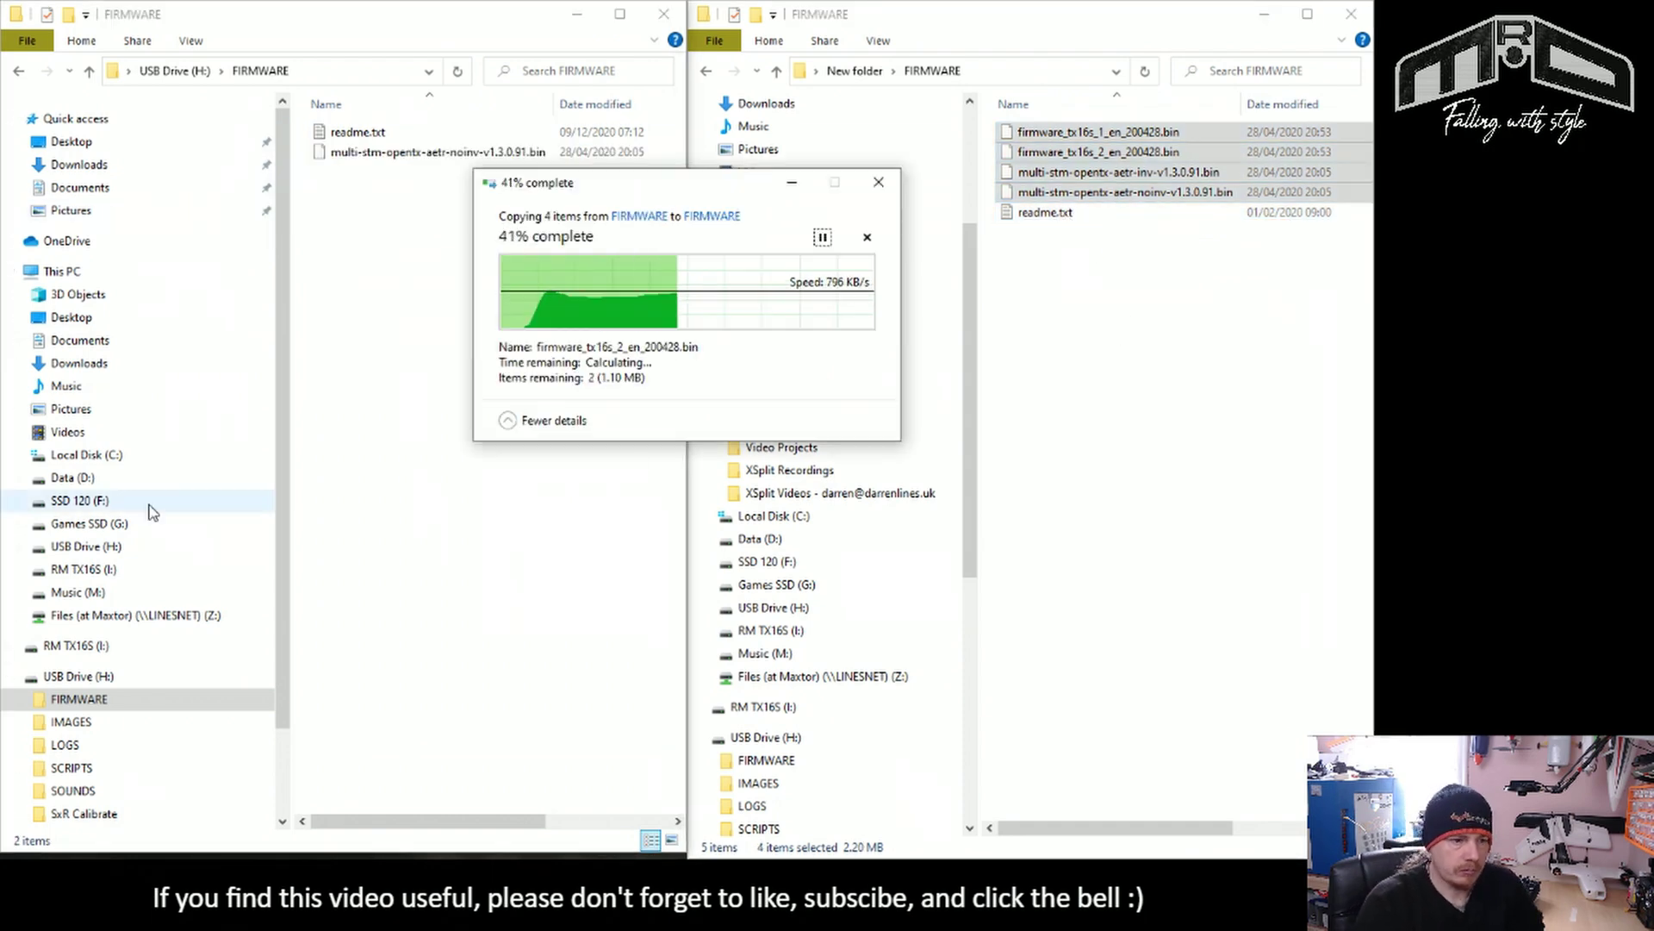
Step: Browse the IMAGES and LOGS folders on the USB drive and in the backup
scroll(108, 560, "down", 1)
scroll(87, 603, "down", 1)
left_click(69, 639)
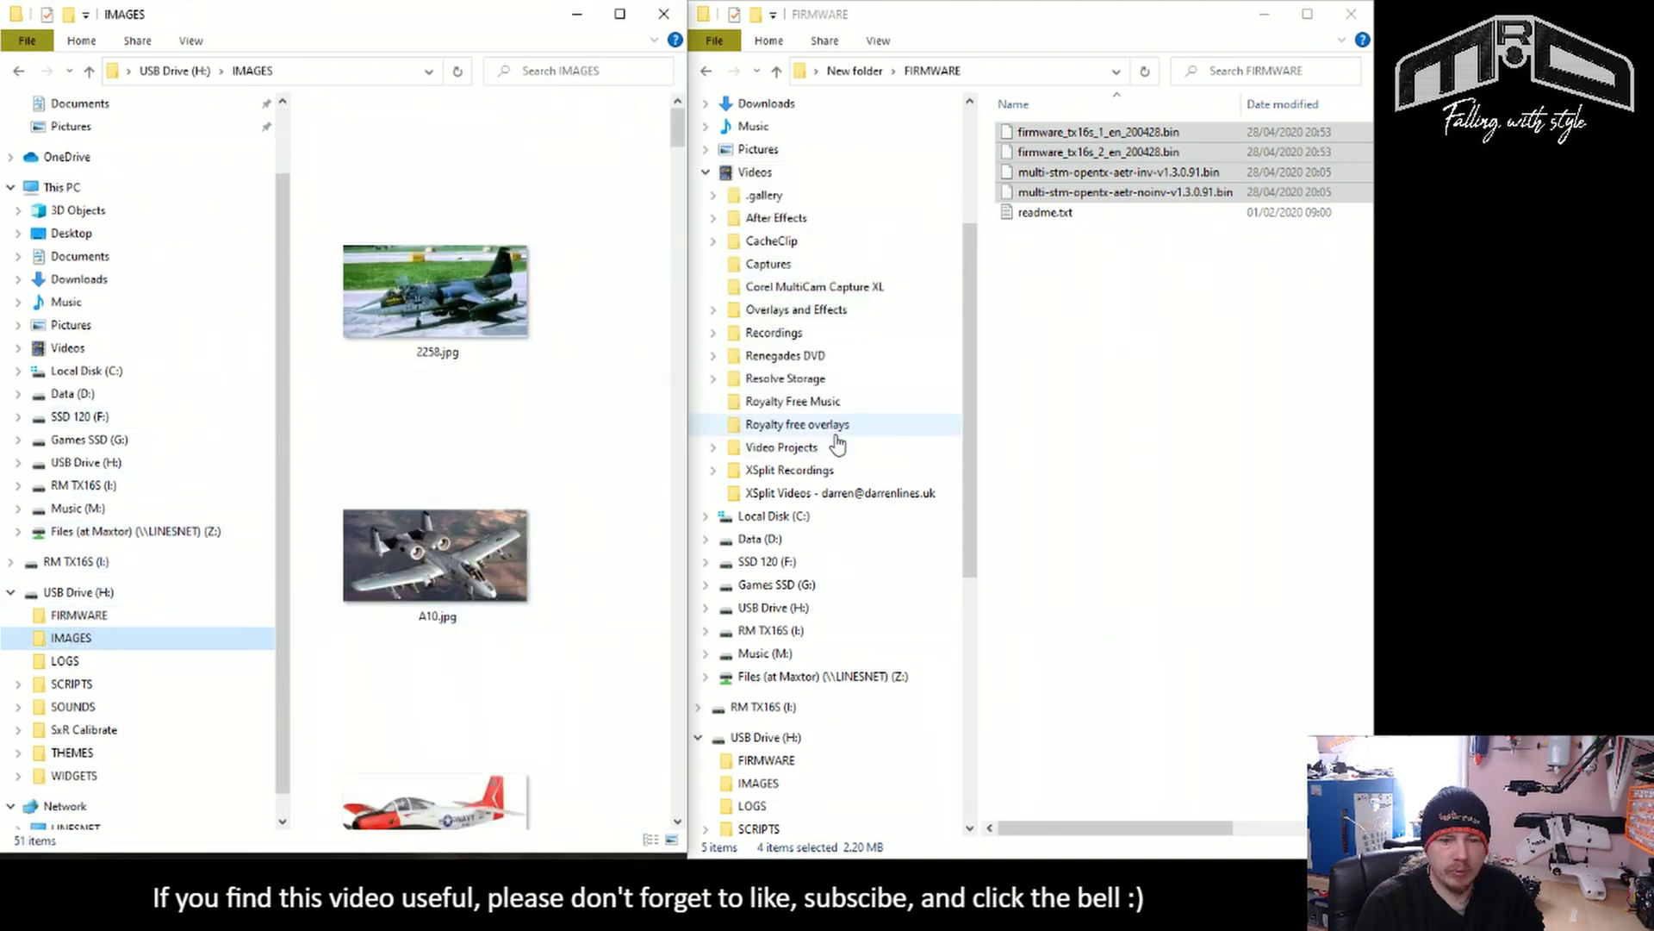
scroll(733, 431, "down", 2)
left_click(751, 693)
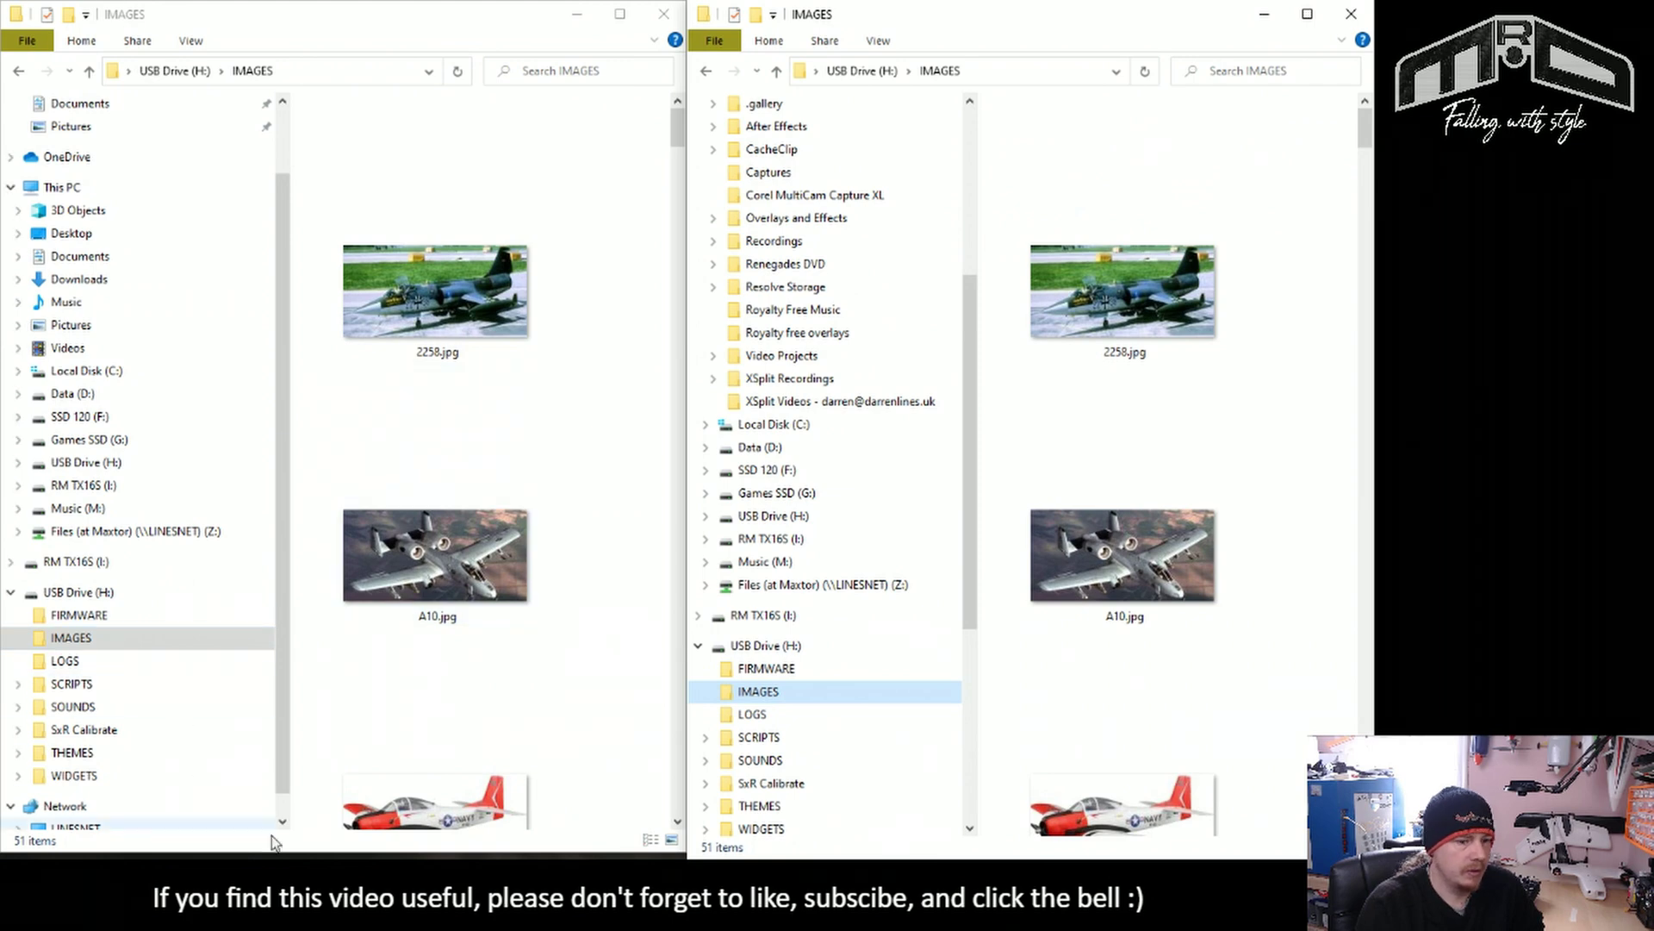
scroll(184, 457, "down", 1)
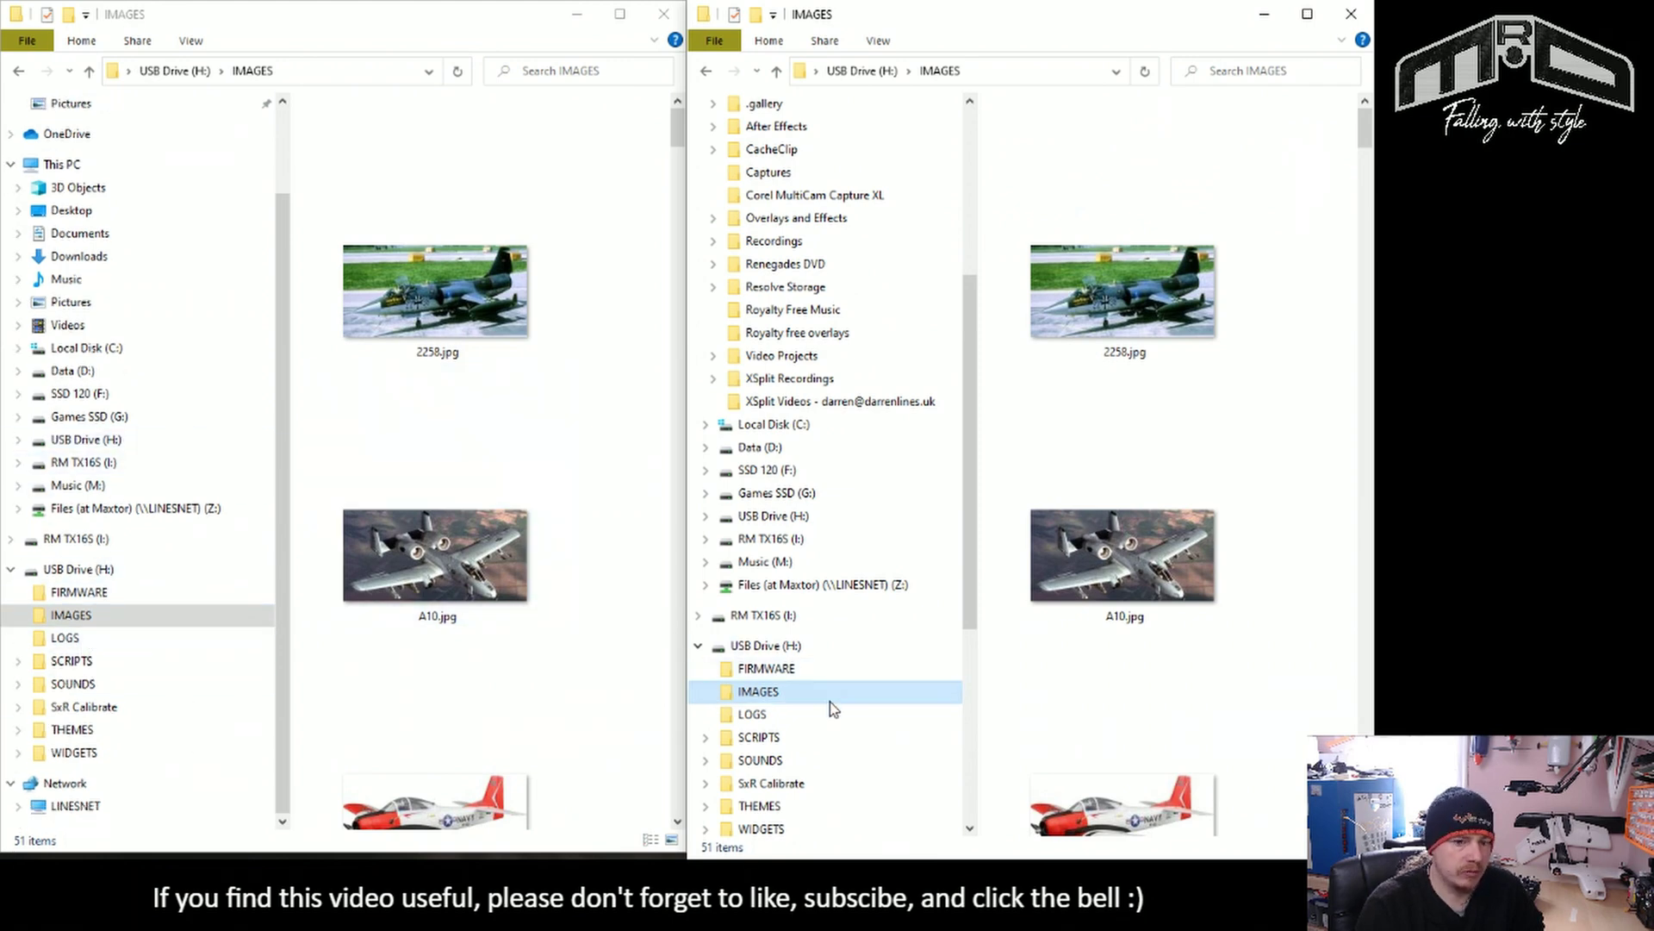
left_click(754, 714)
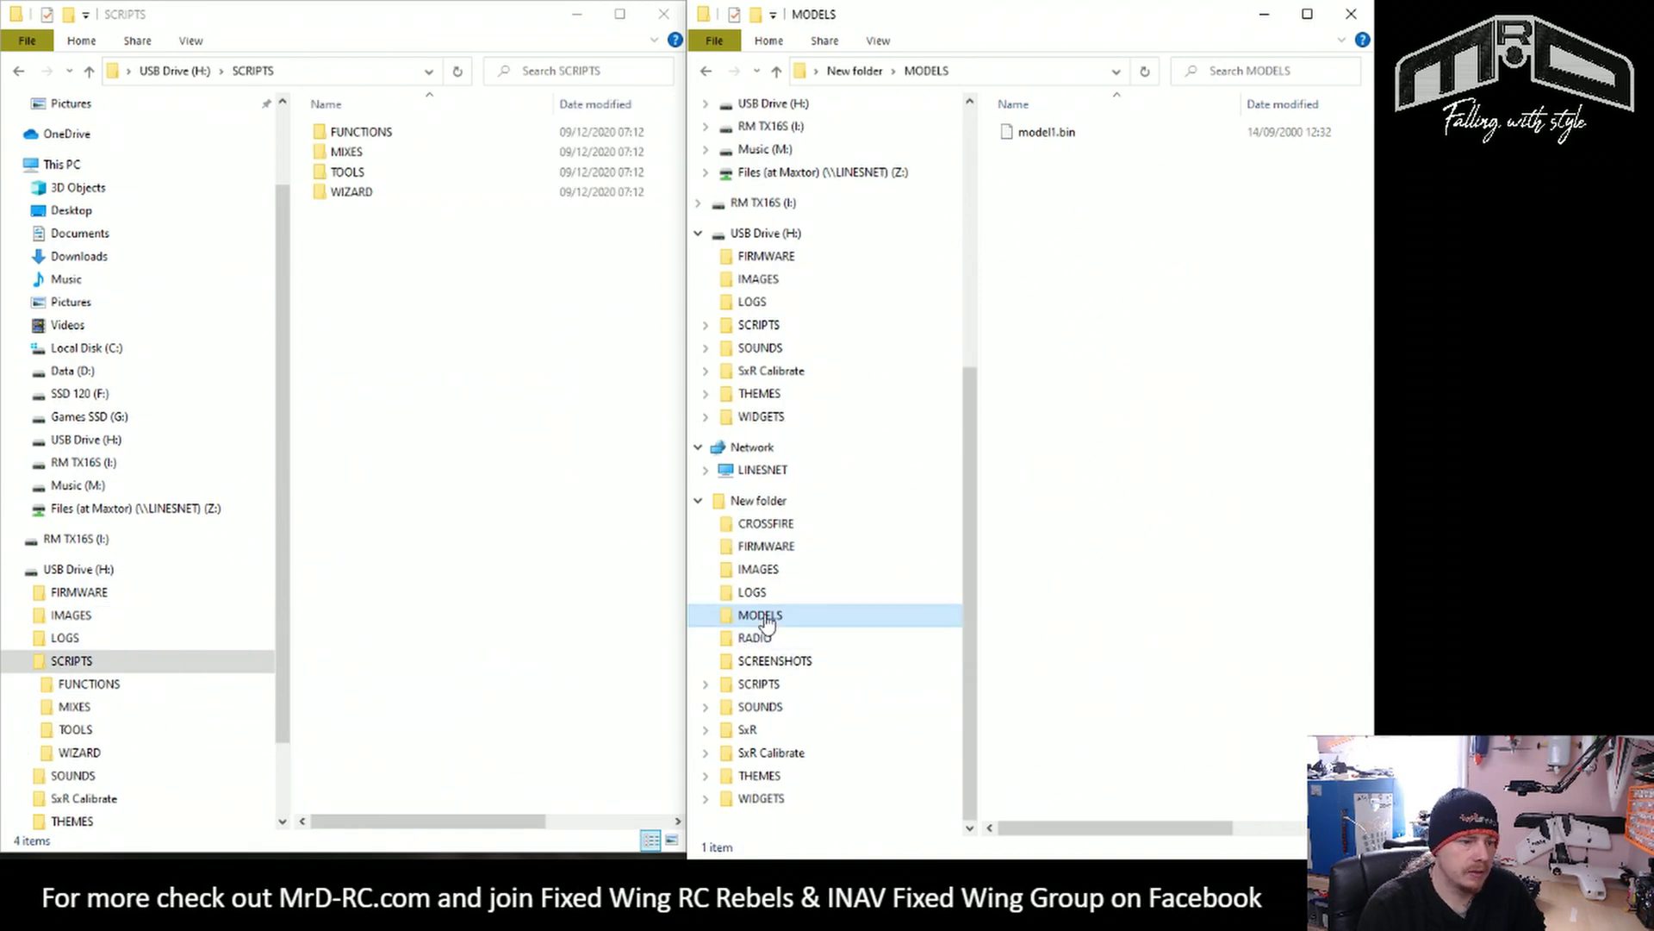
Step: Copy the backup's MODELS folder onto USB Drive (H:), then view its SCREENSHOTS and CROSSFIRE folders
left_click_drag(766, 622, 98, 571)
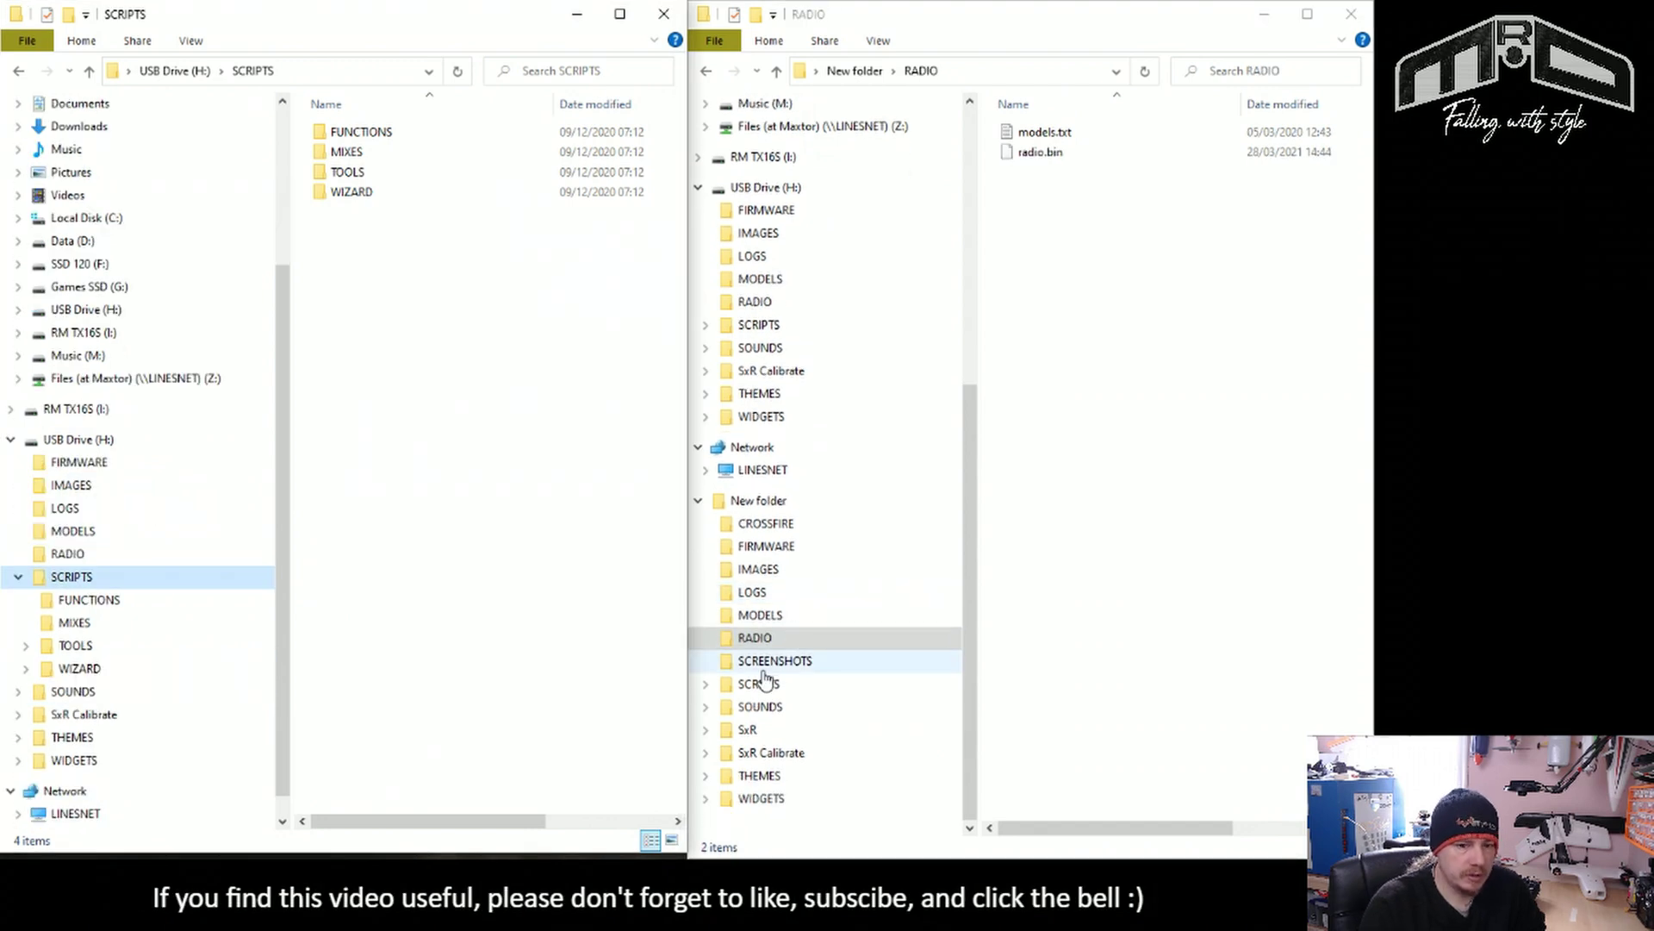
left_click(766, 664)
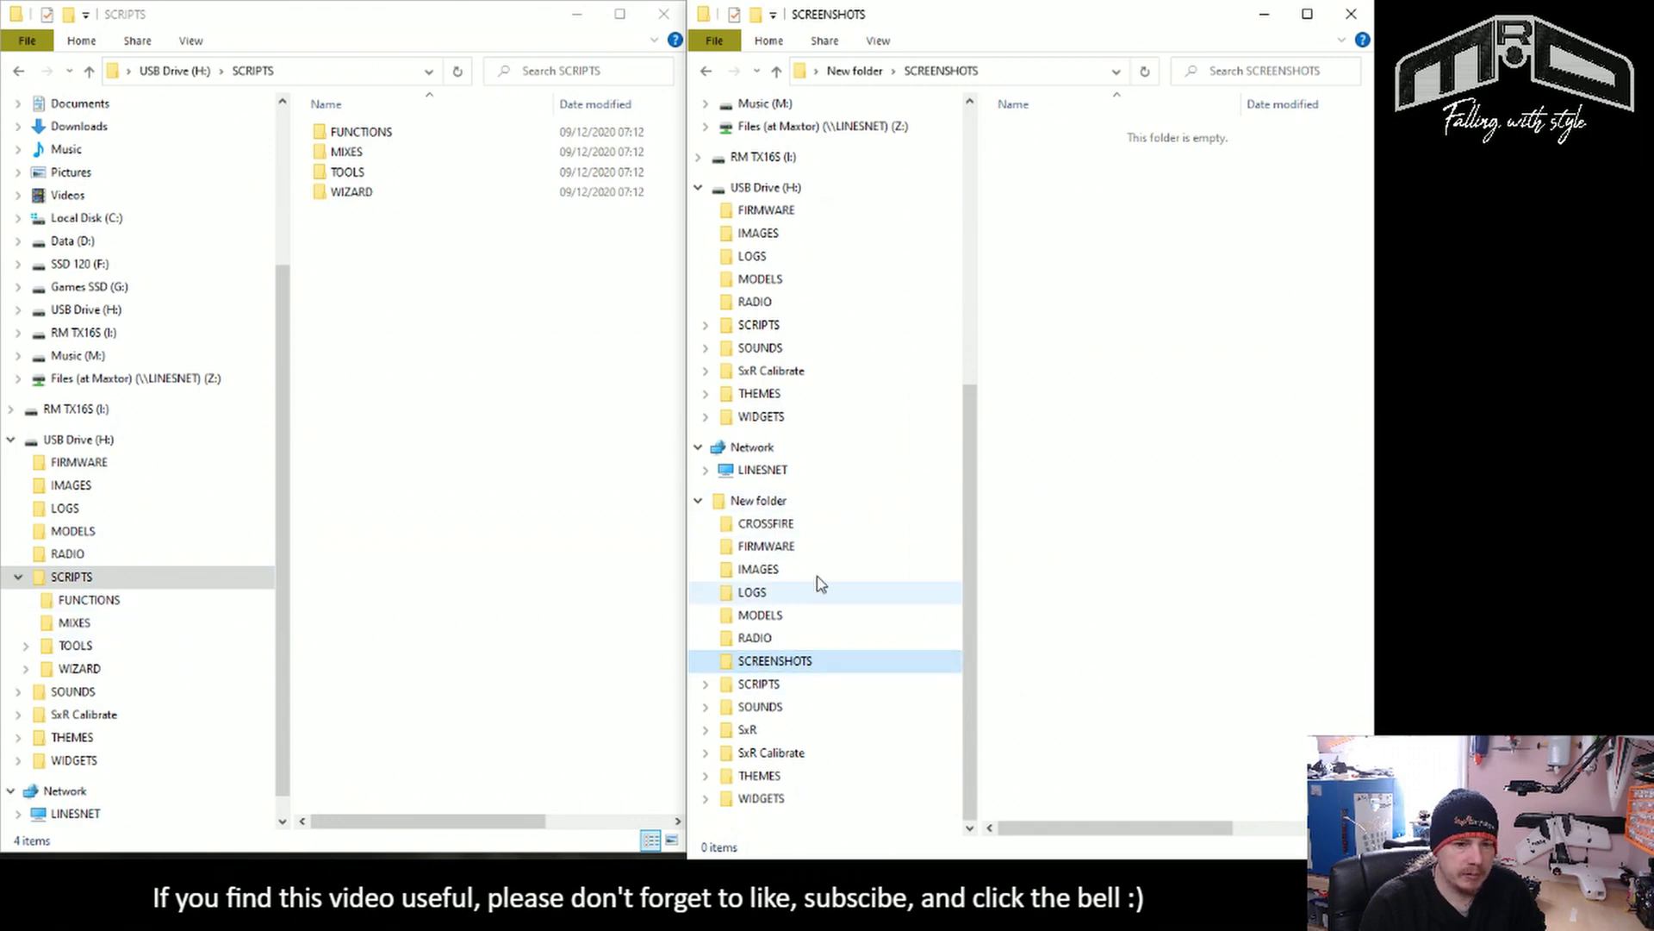
left_click(786, 529)
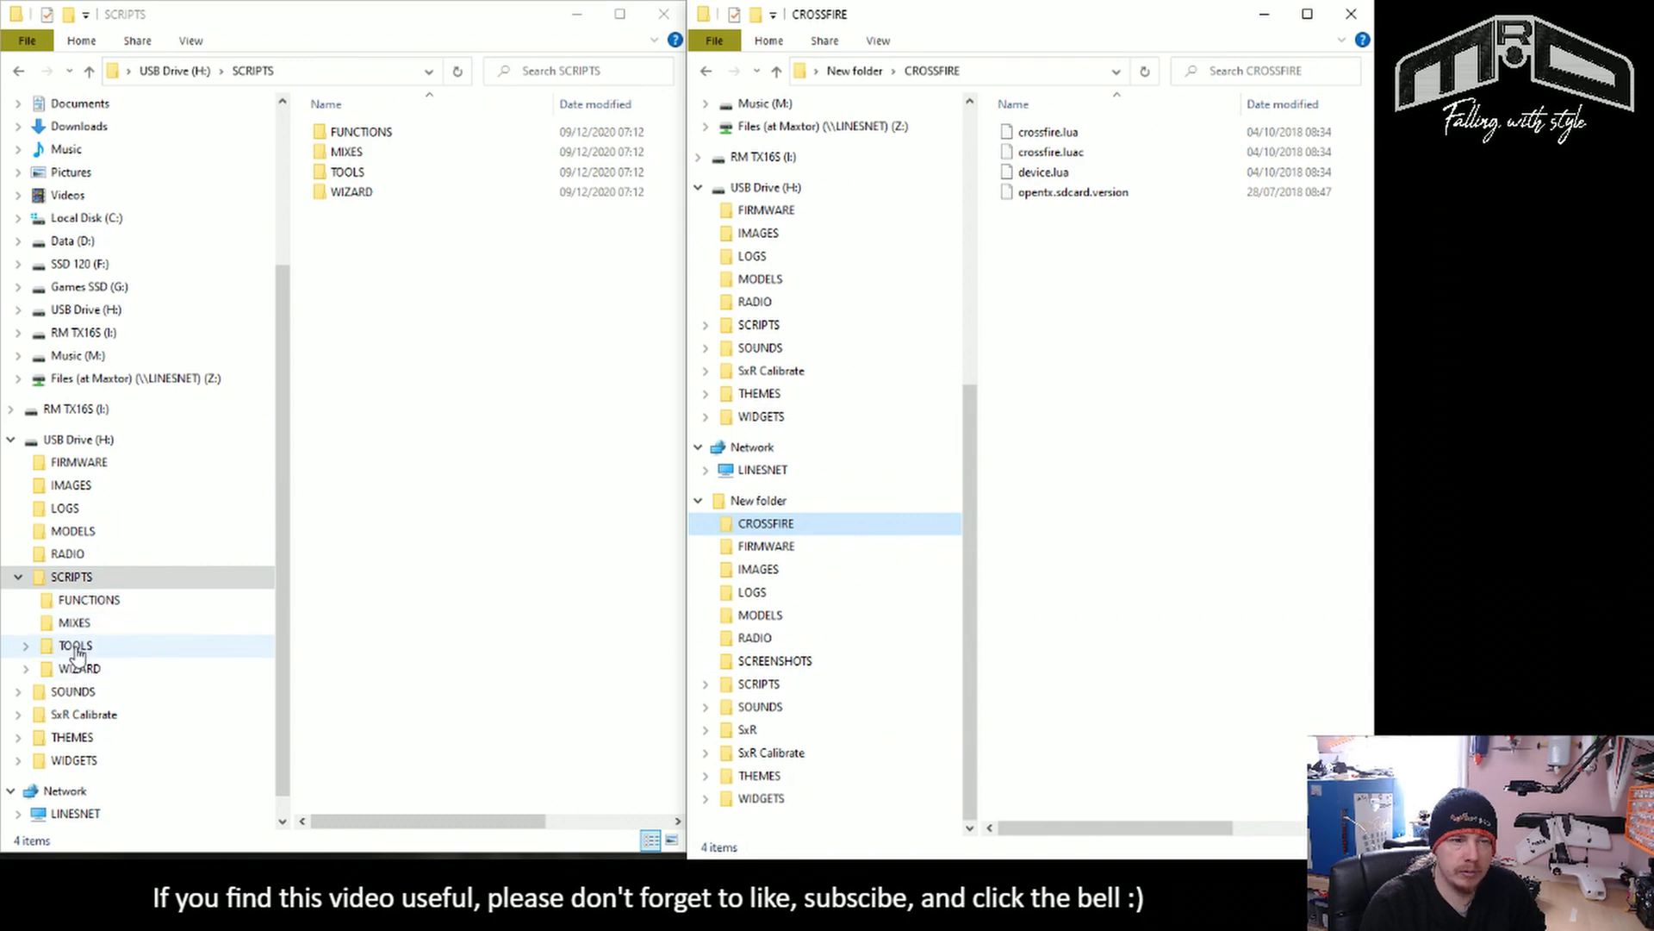
Step: Compare the CROSSFIRE, FUNCTIONS and MIXES script folders on the USB drive and in the backup
left_click(75, 645)
left_click(364, 131)
double_click(364, 131)
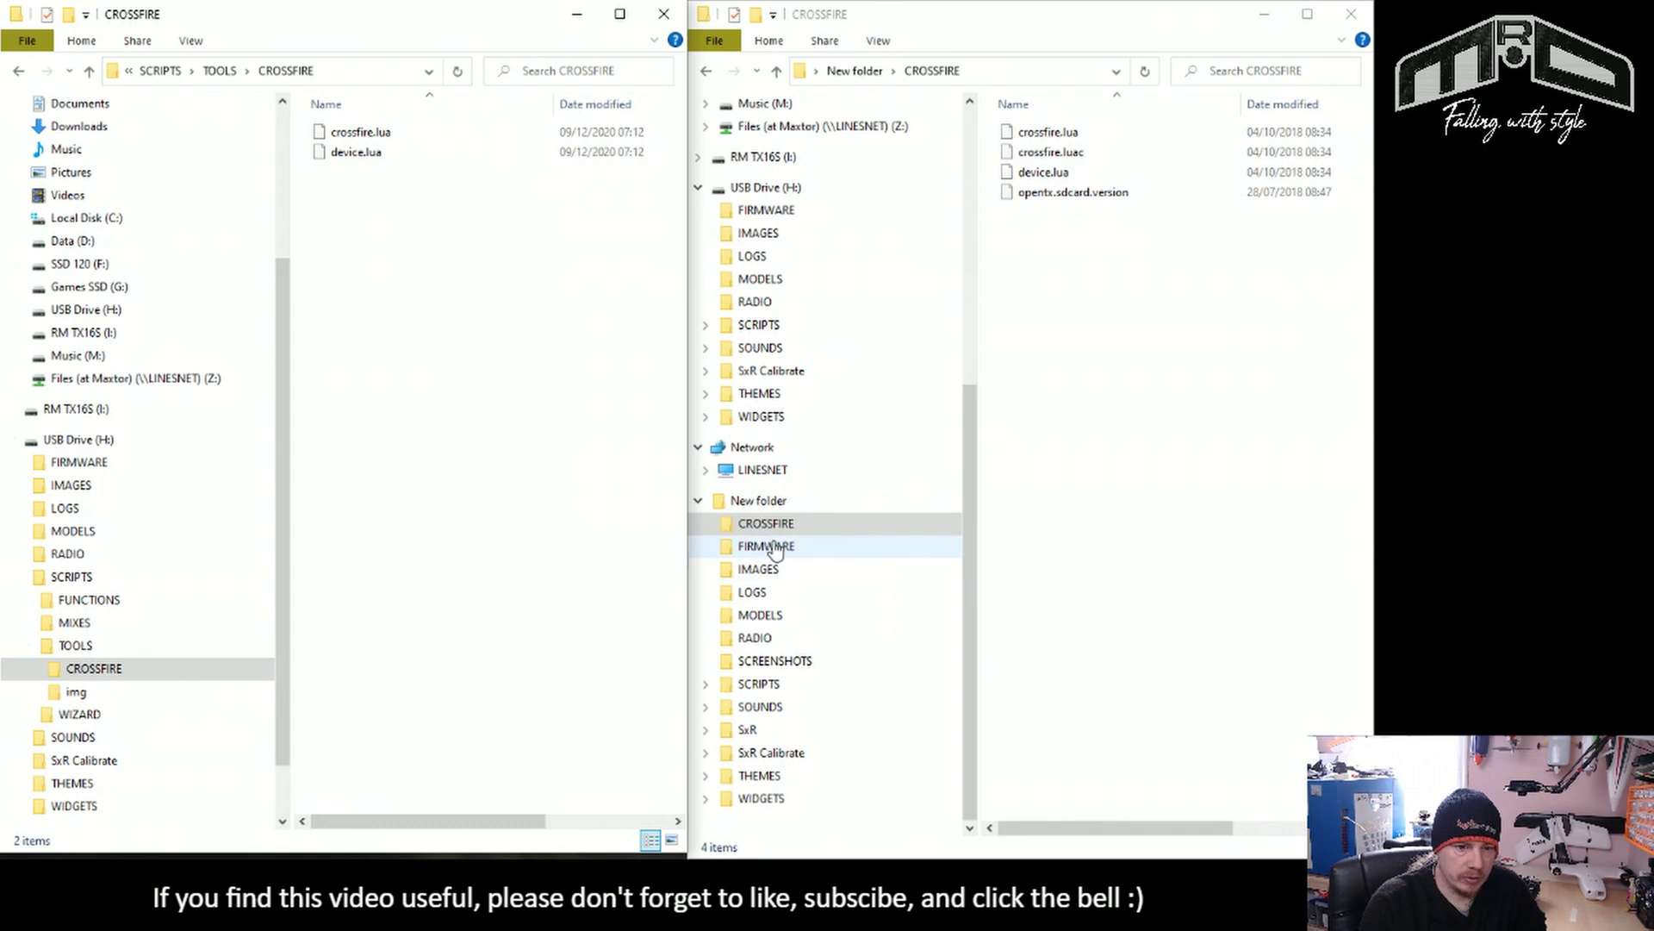
left_click(759, 683)
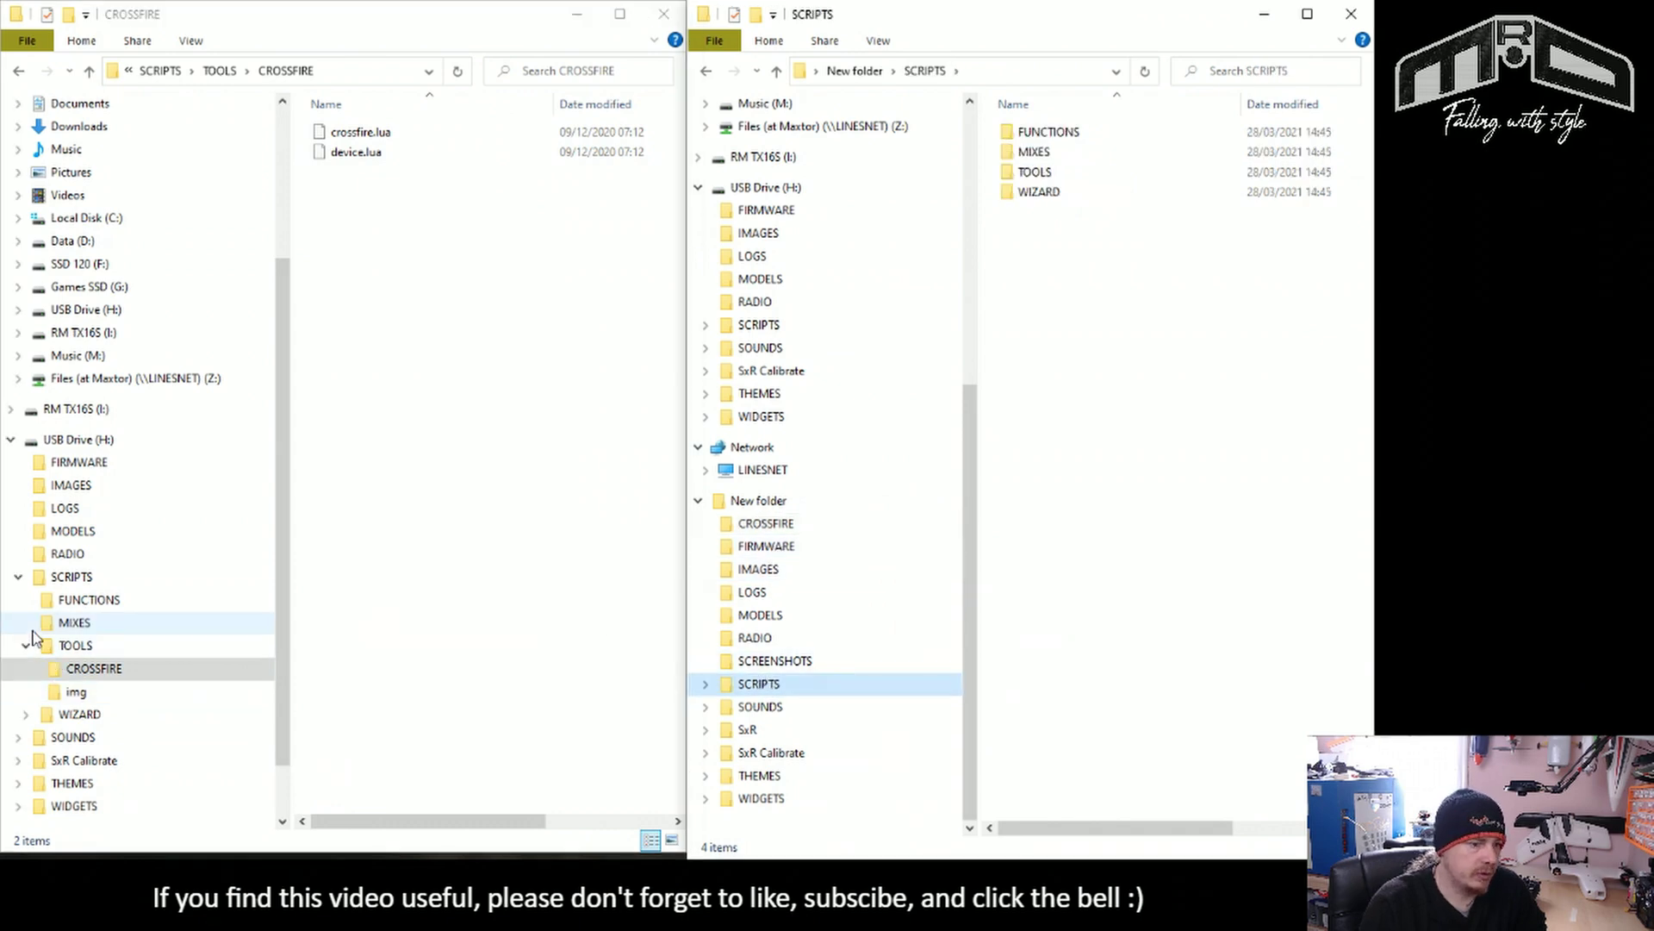
left_click(62, 604)
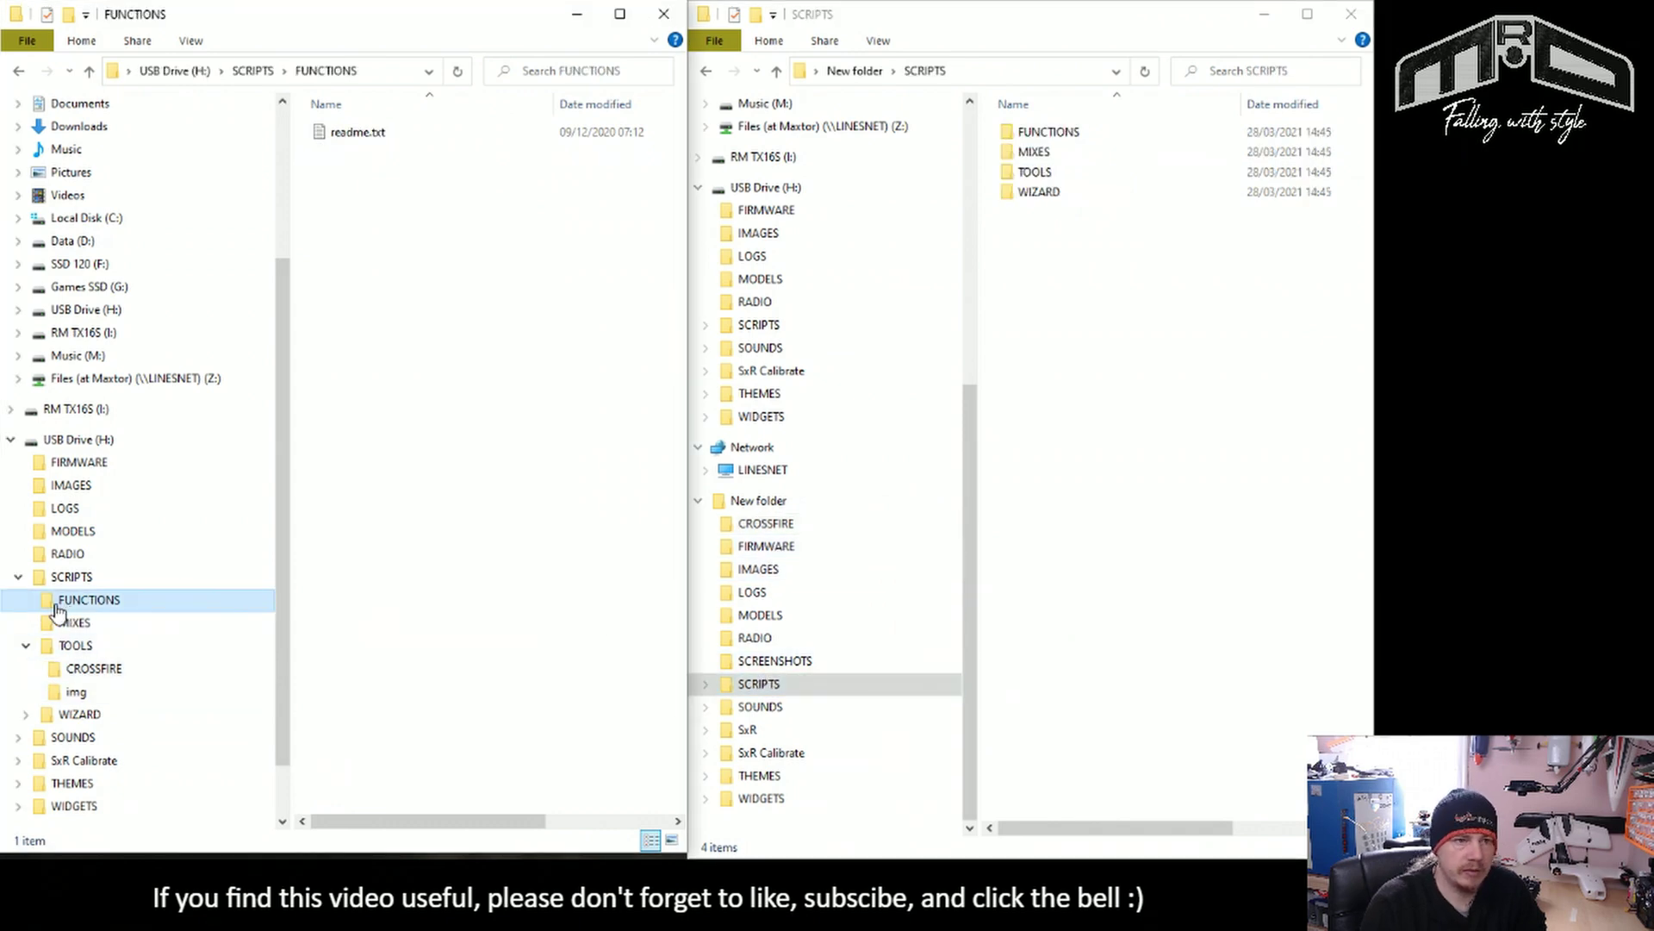
left_click(707, 683)
left_click(759, 705)
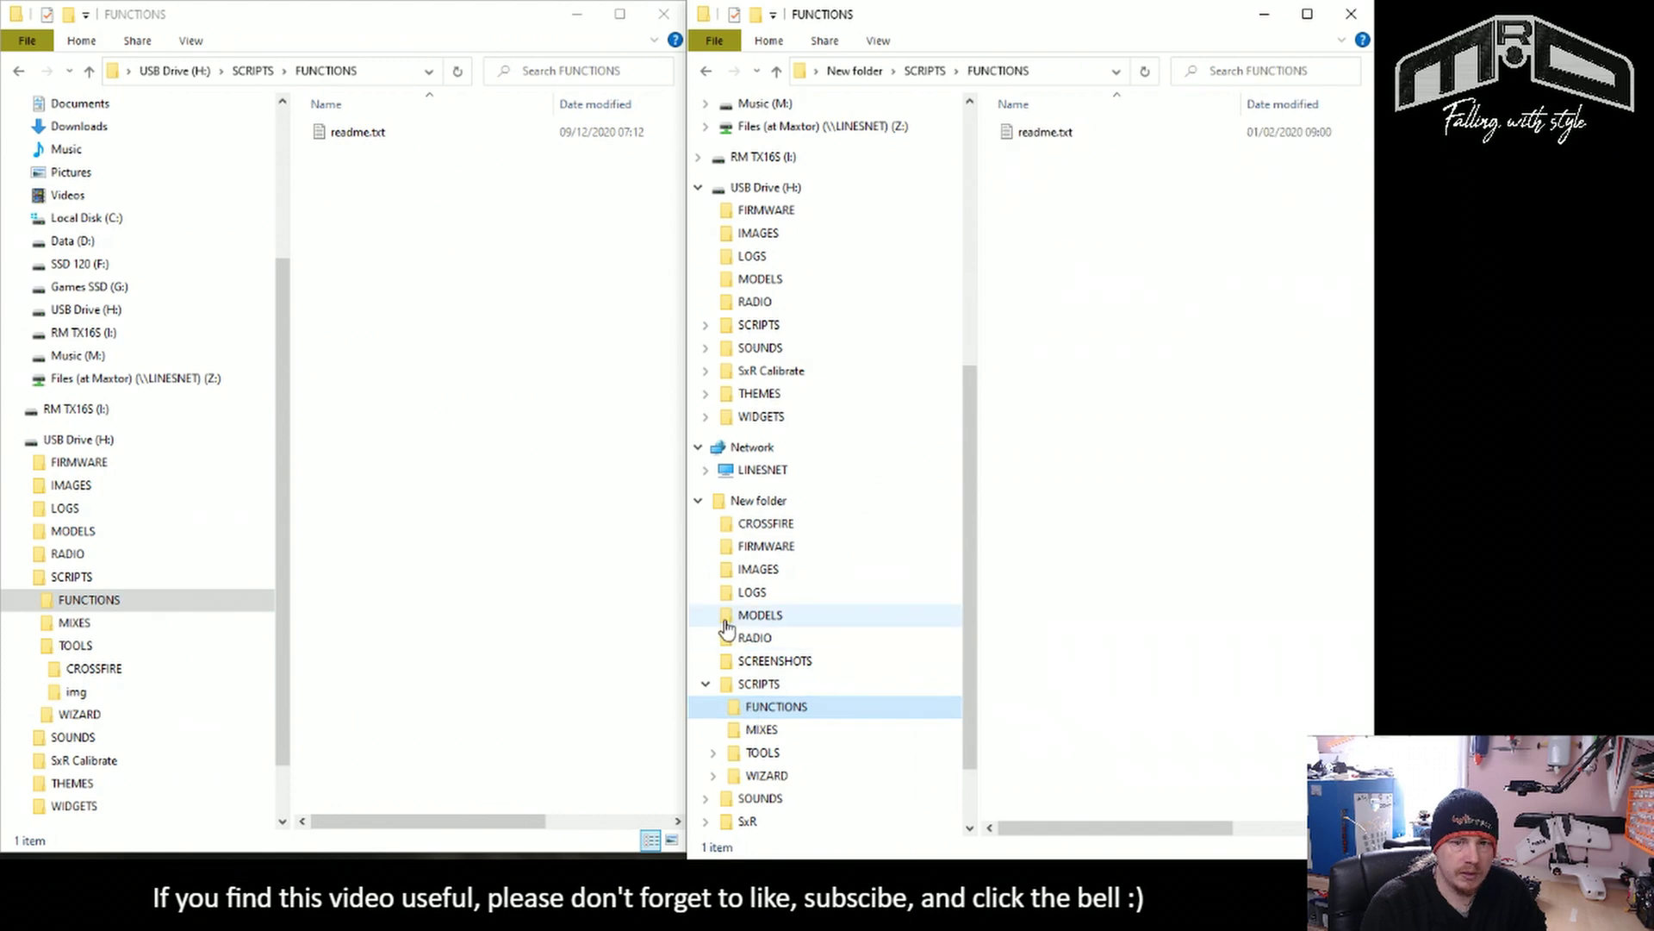
left_click(762, 729)
Step: Compare the MIXES and TOOLS script folders, including TOOLS\CROSSFIRE, in both trees
left_click(69, 624)
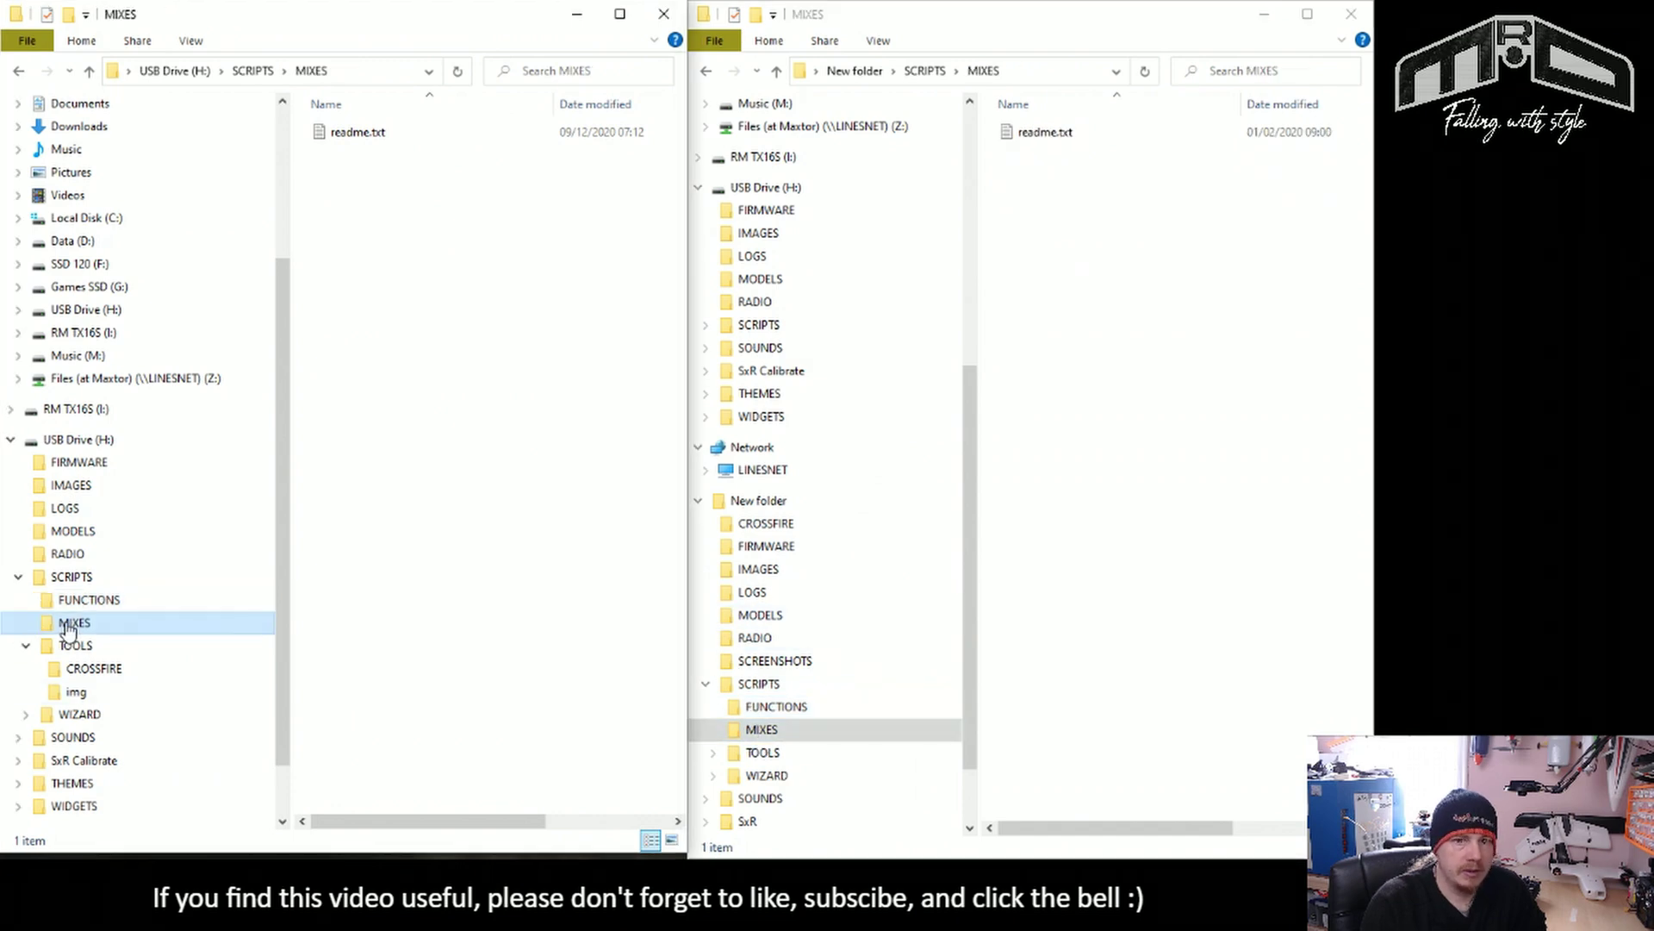
left_click(76, 646)
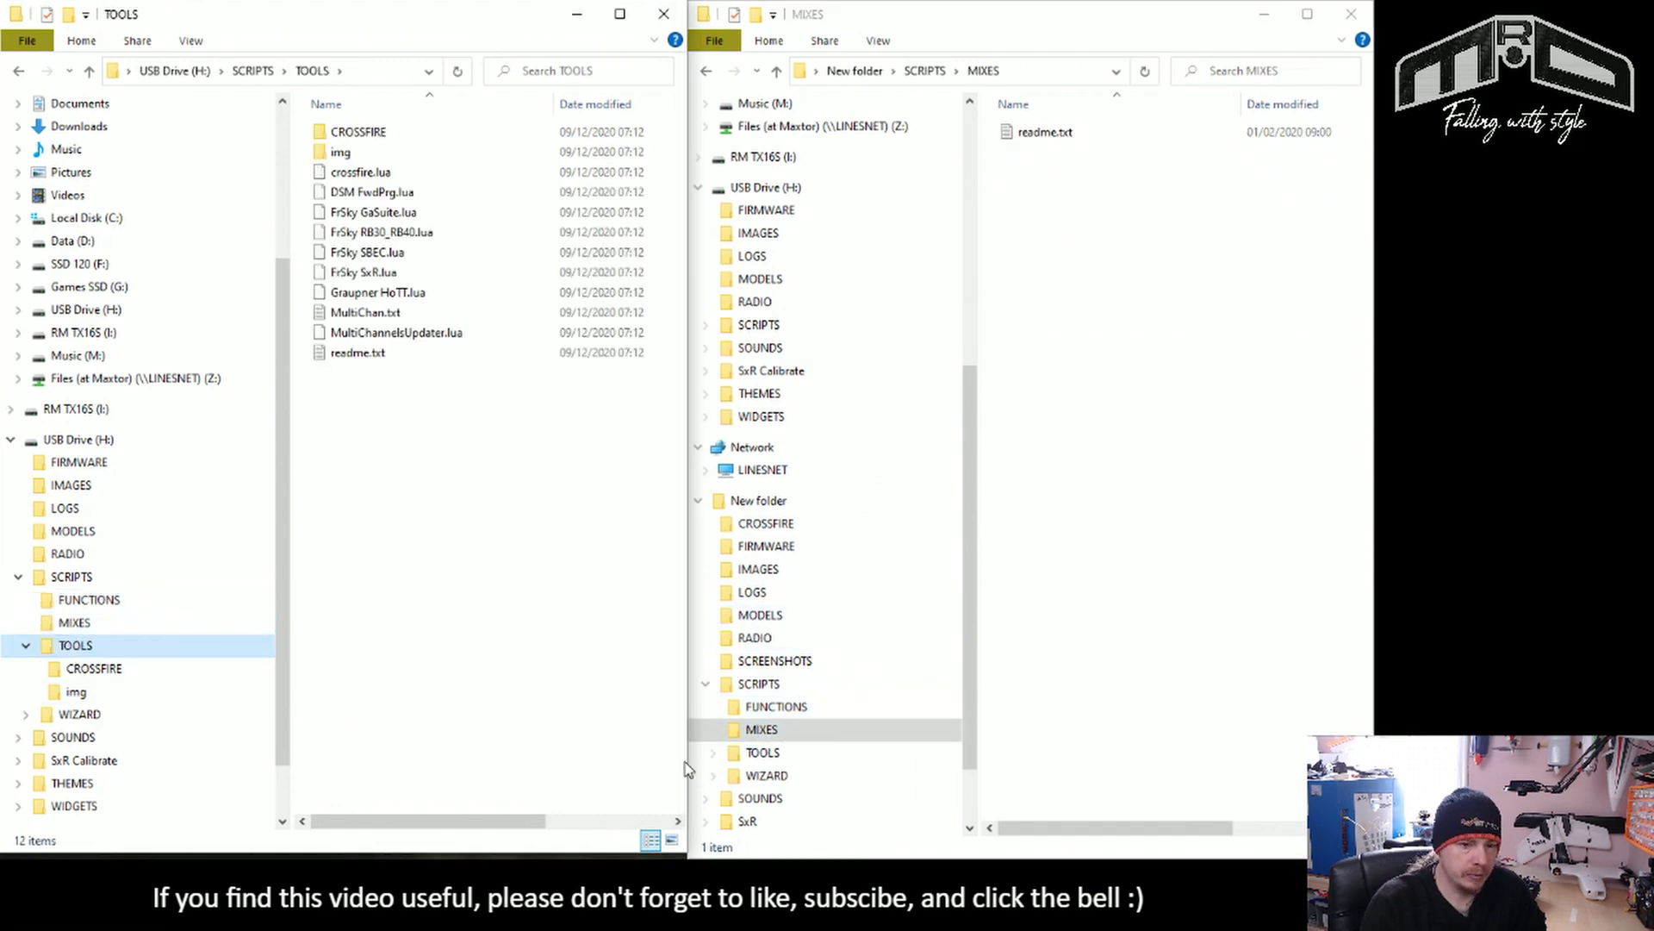
left_click(763, 753)
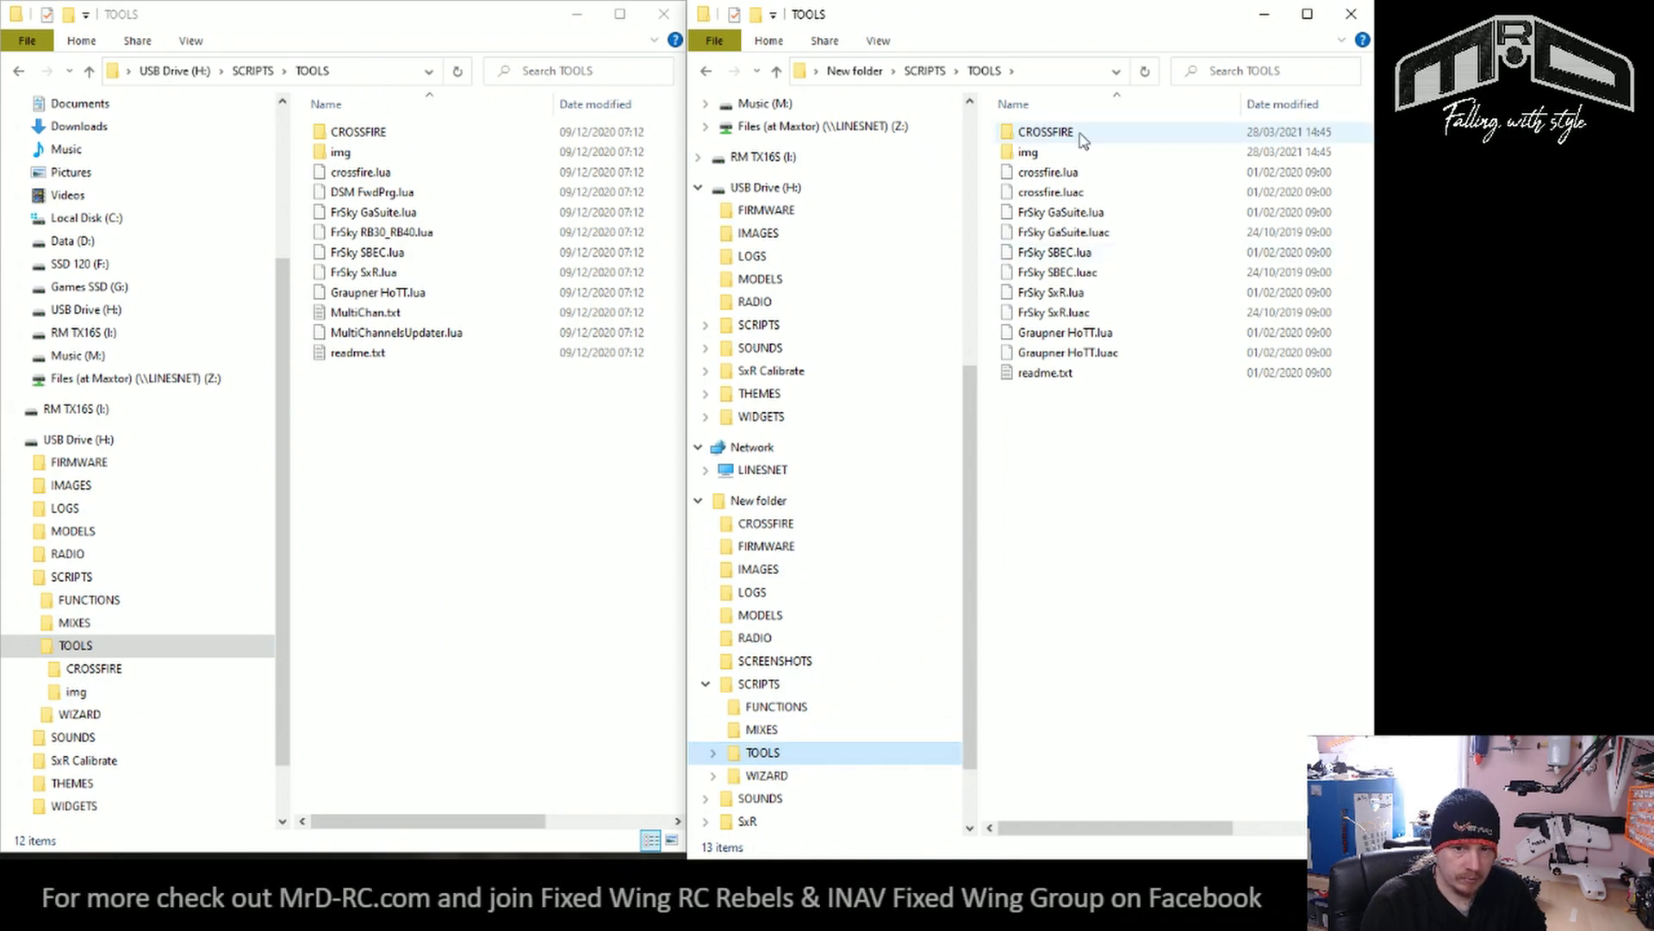
double_click(1045, 132)
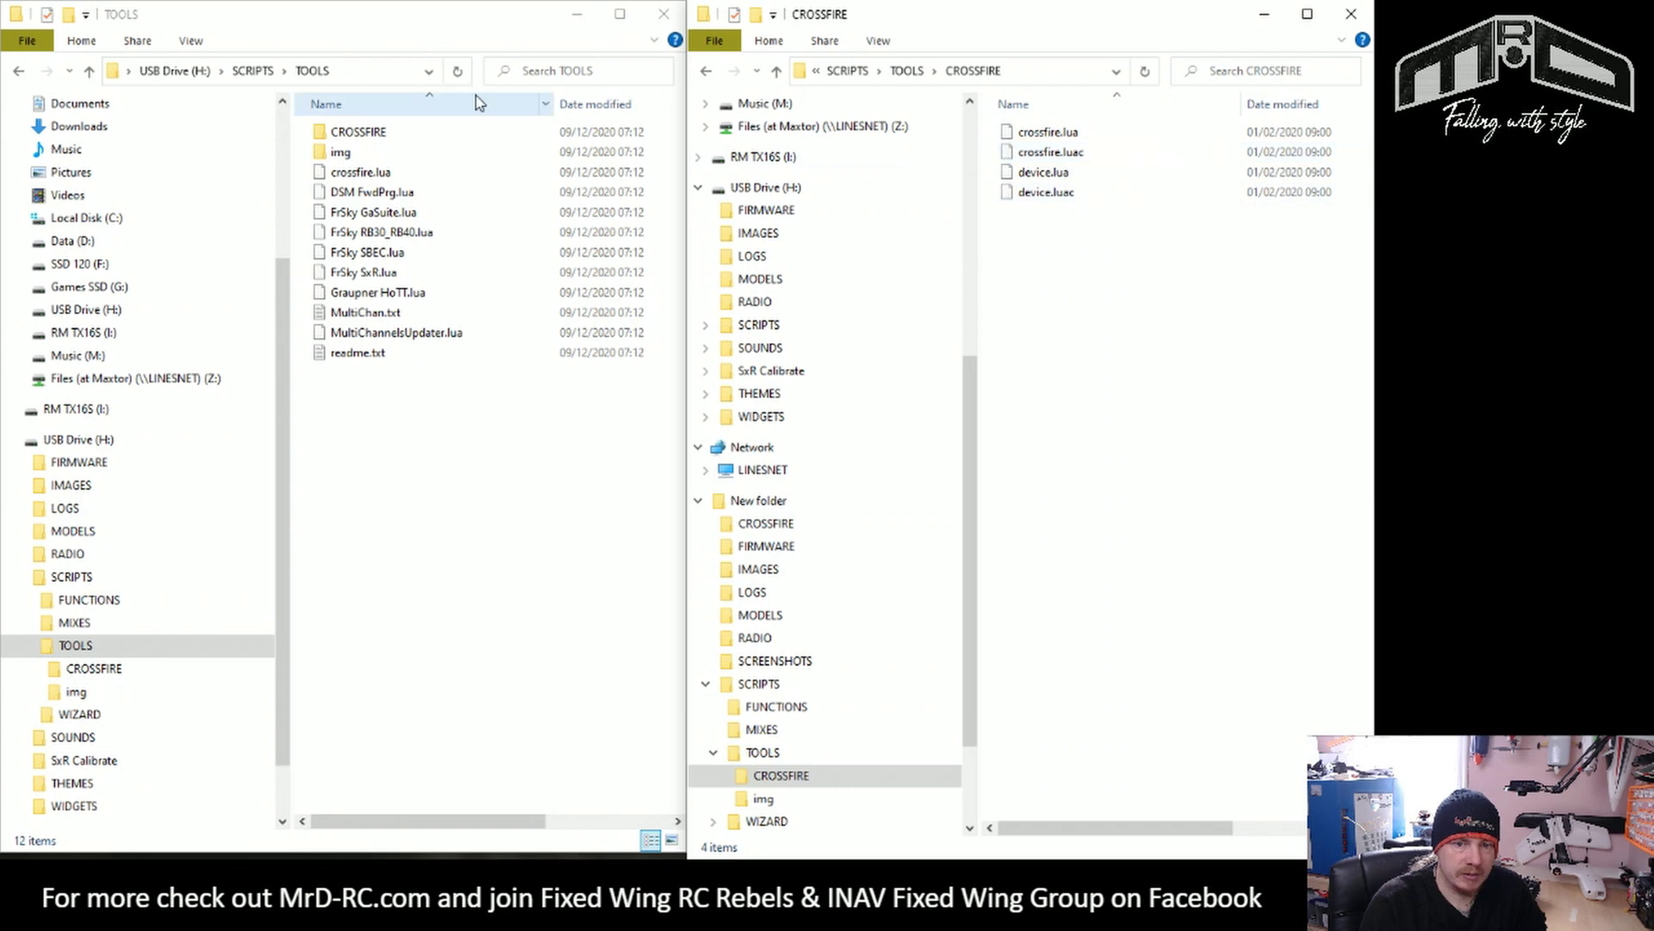
key("alt+Up")
left_click(86, 646)
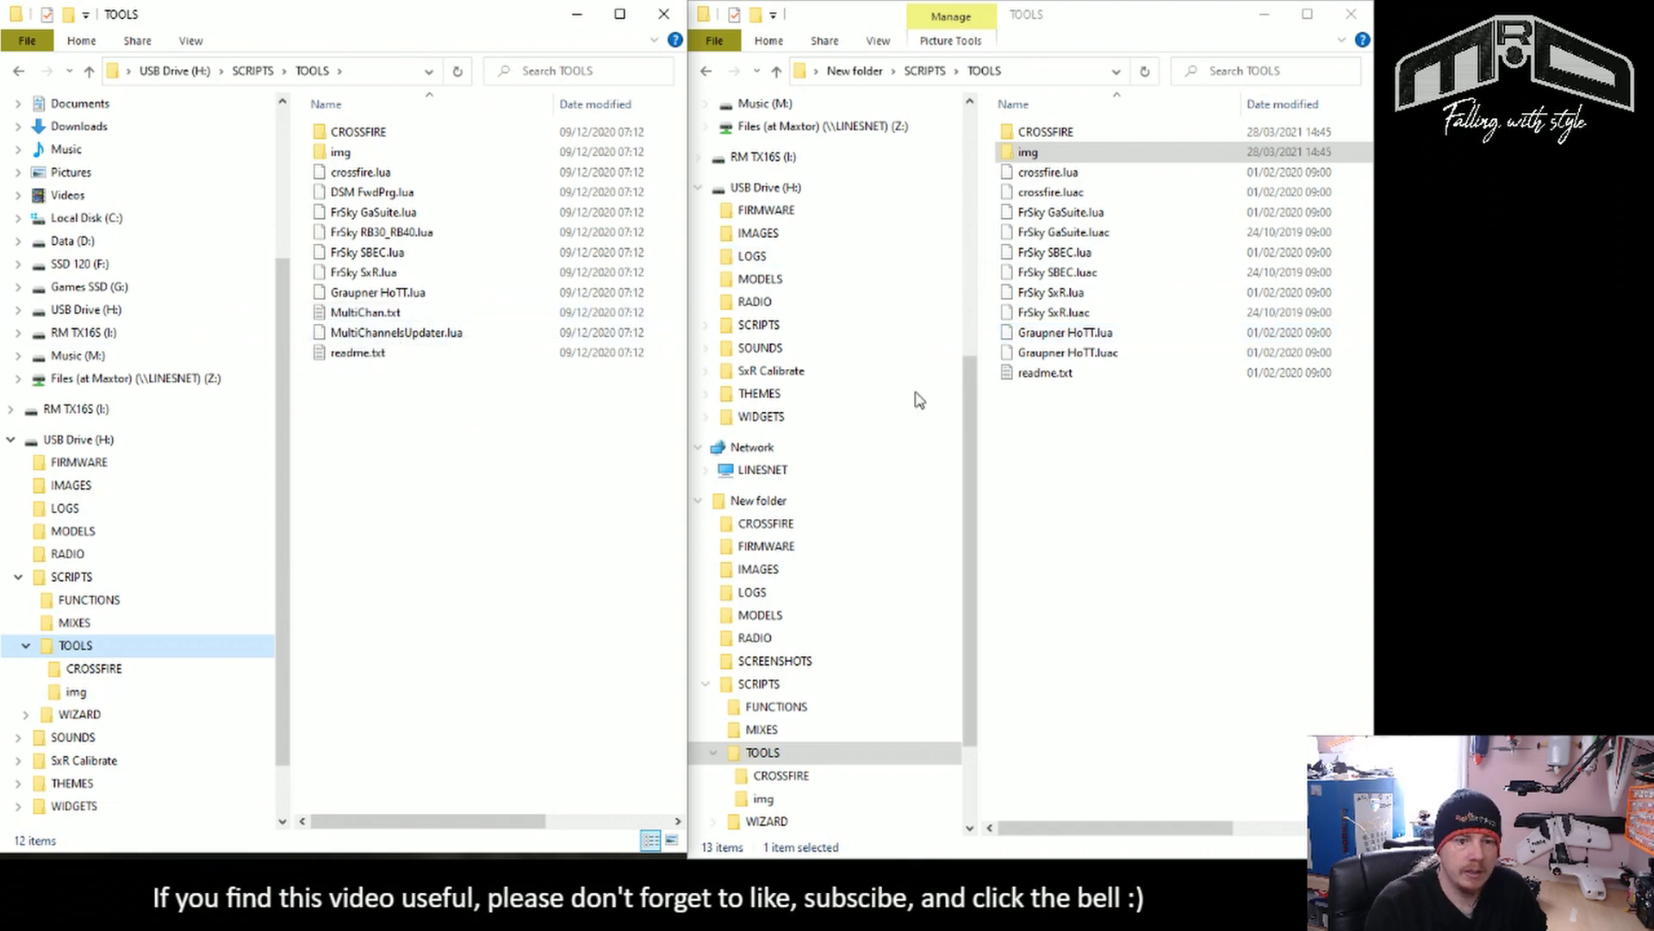
Step: Compare the WIZARD script folders in both trees, then show the USB drive's SOUNDS folder
scroll(138, 574, "down", 1)
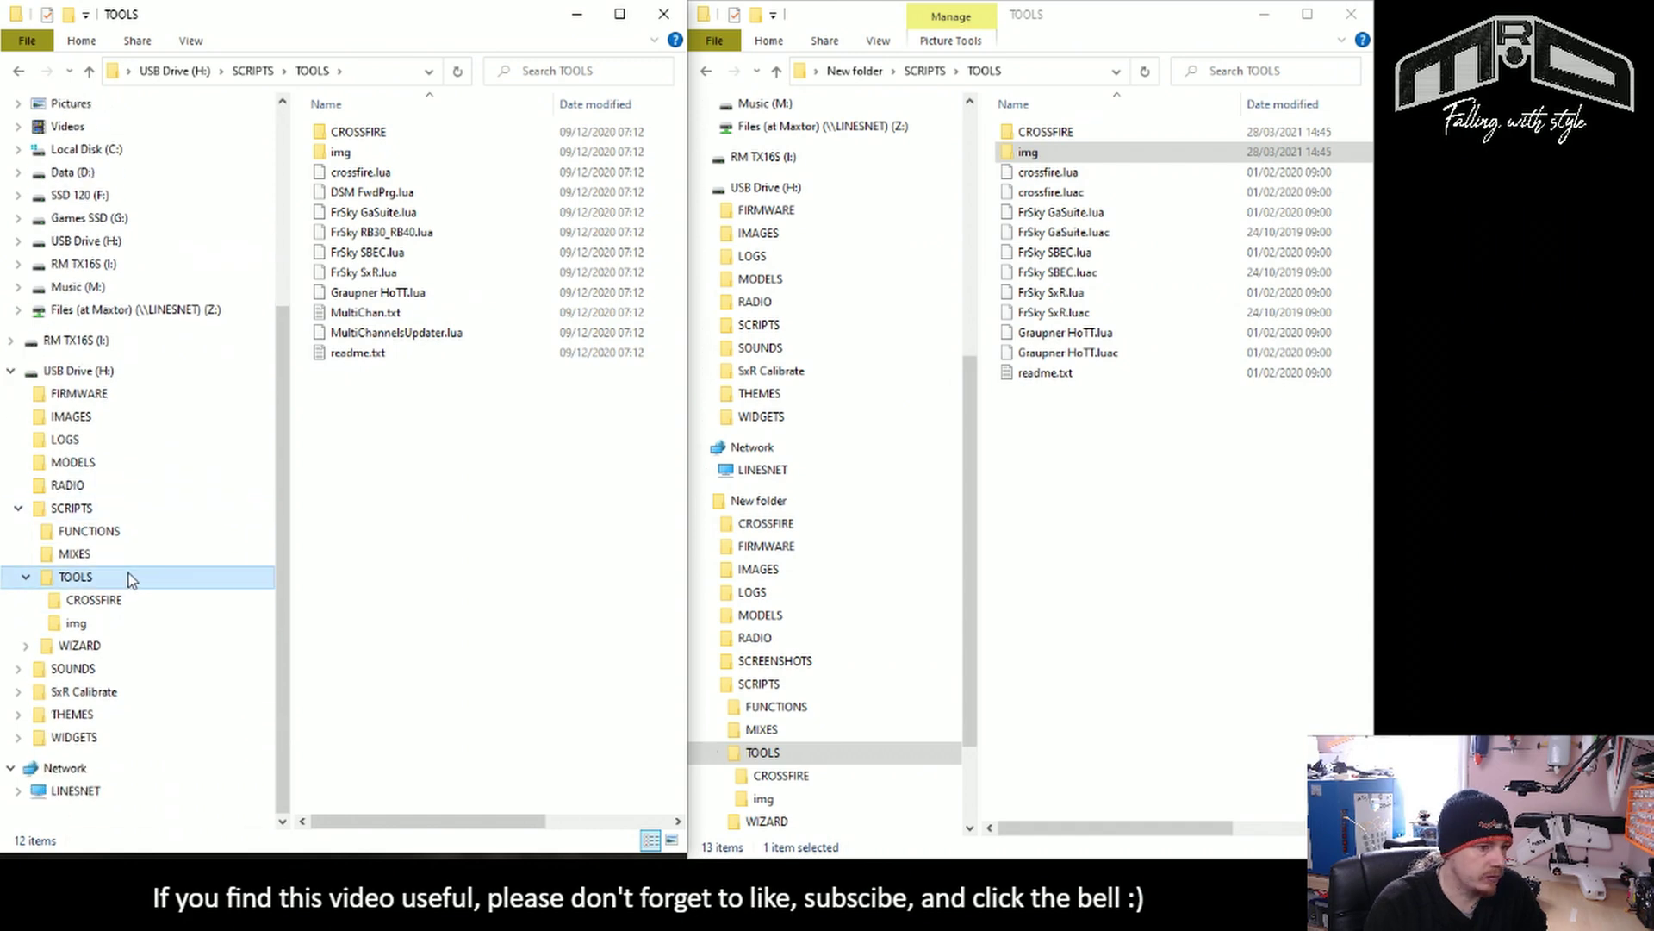
left_click(27, 581)
left_click(76, 645)
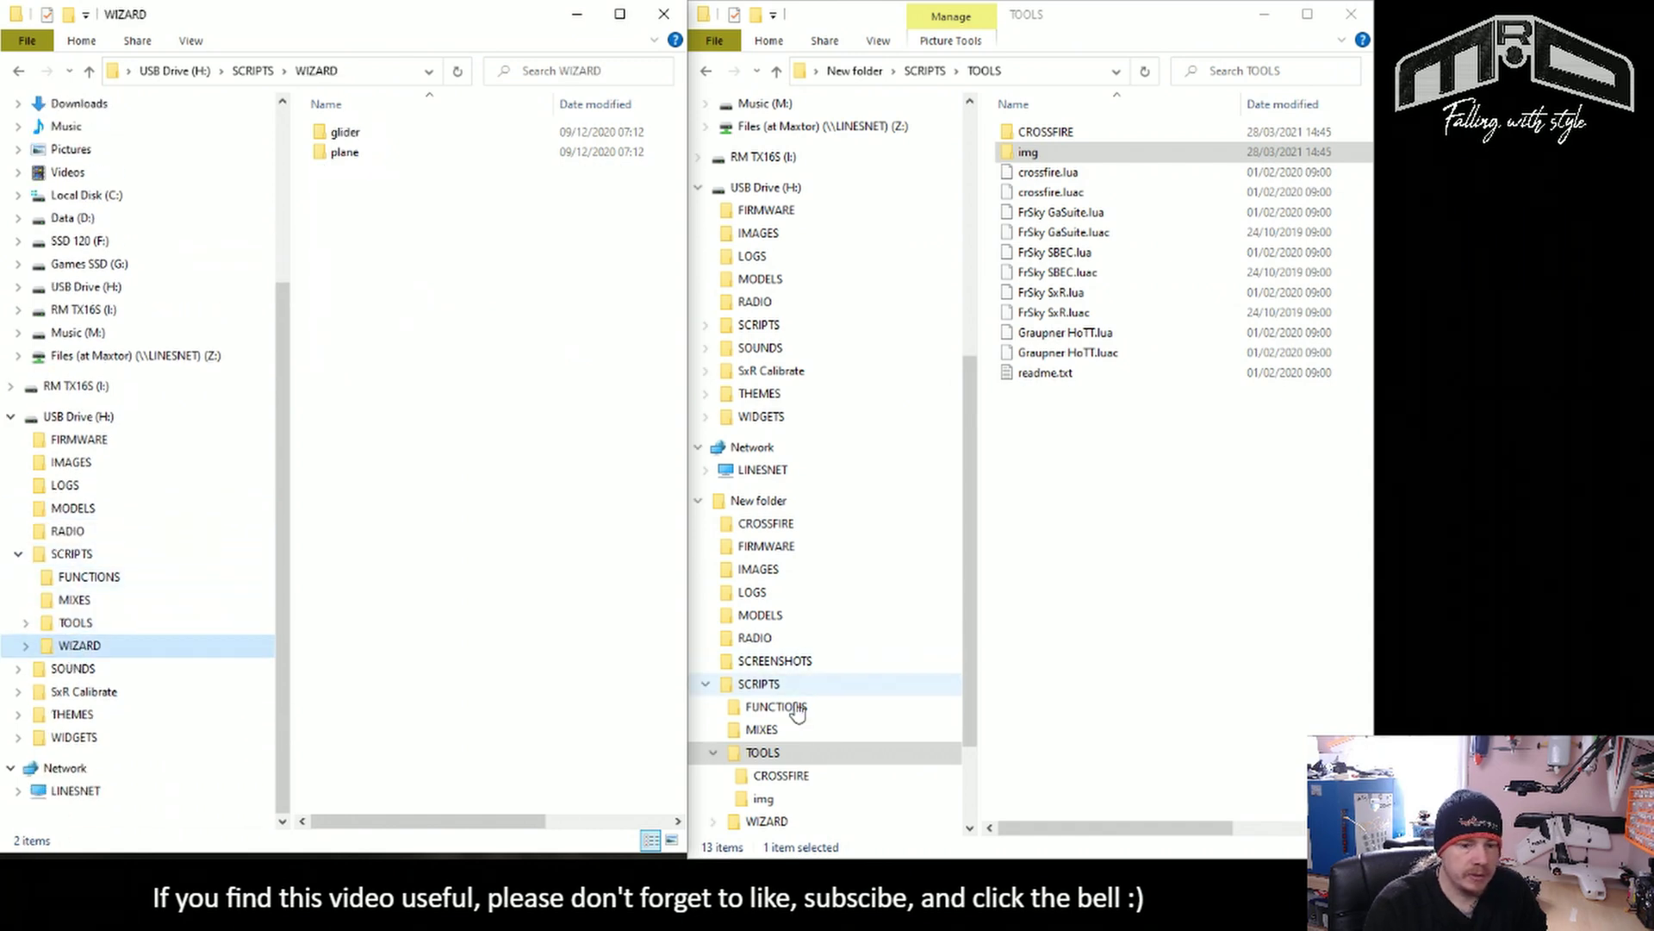
left_click(770, 821)
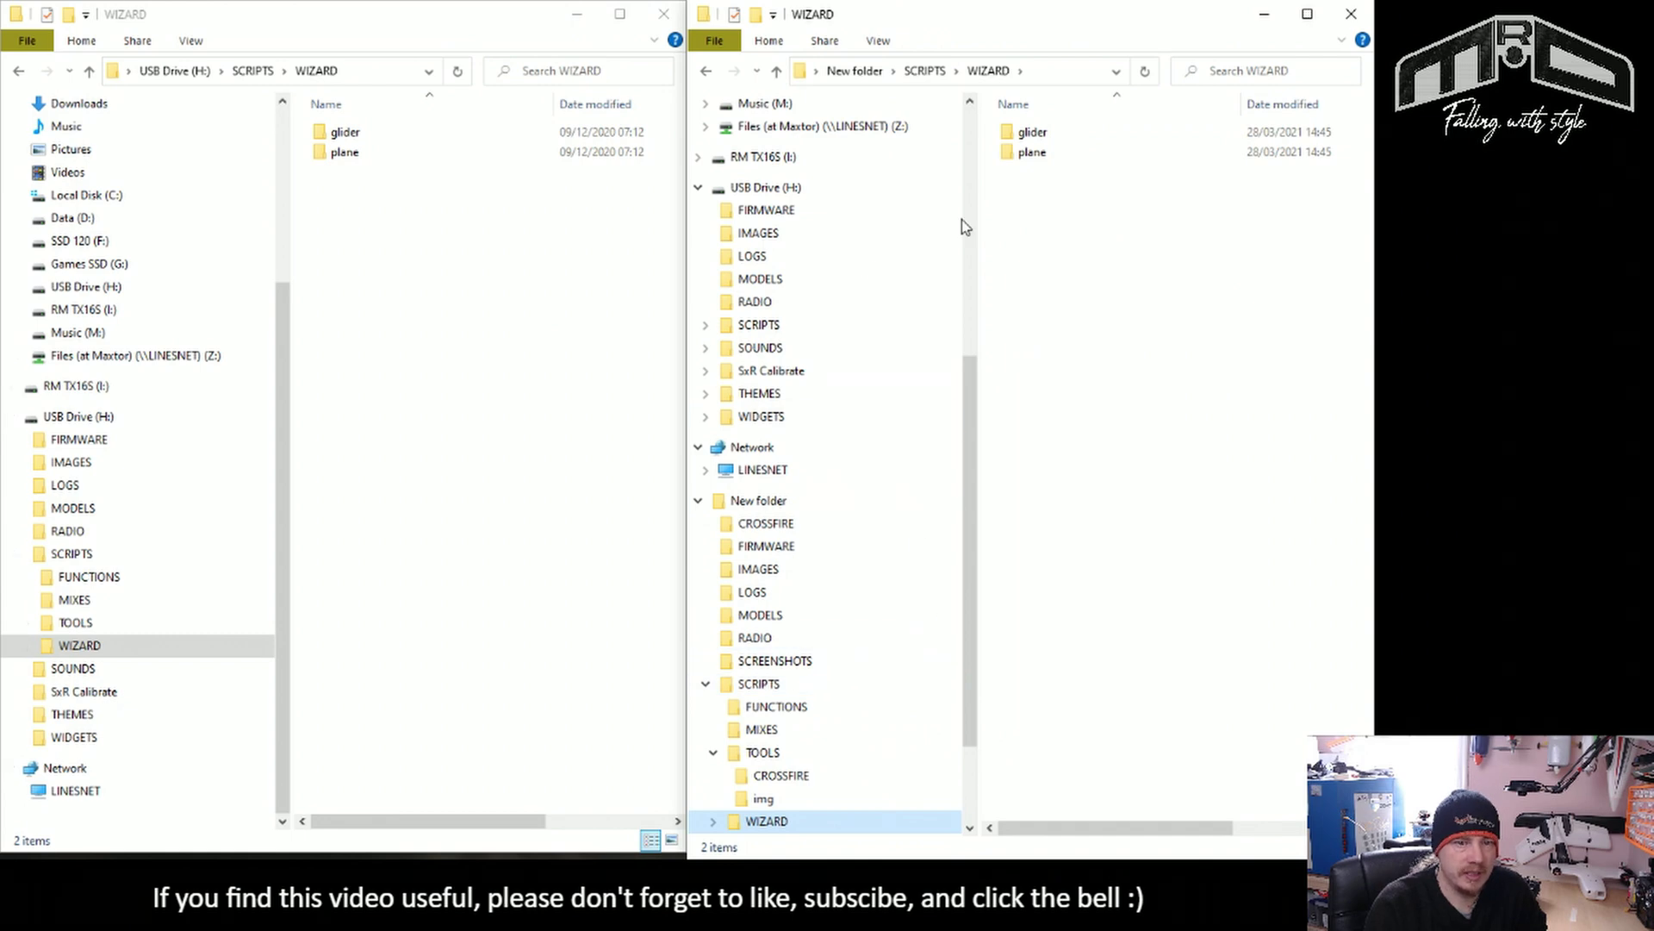
left_click(72, 670)
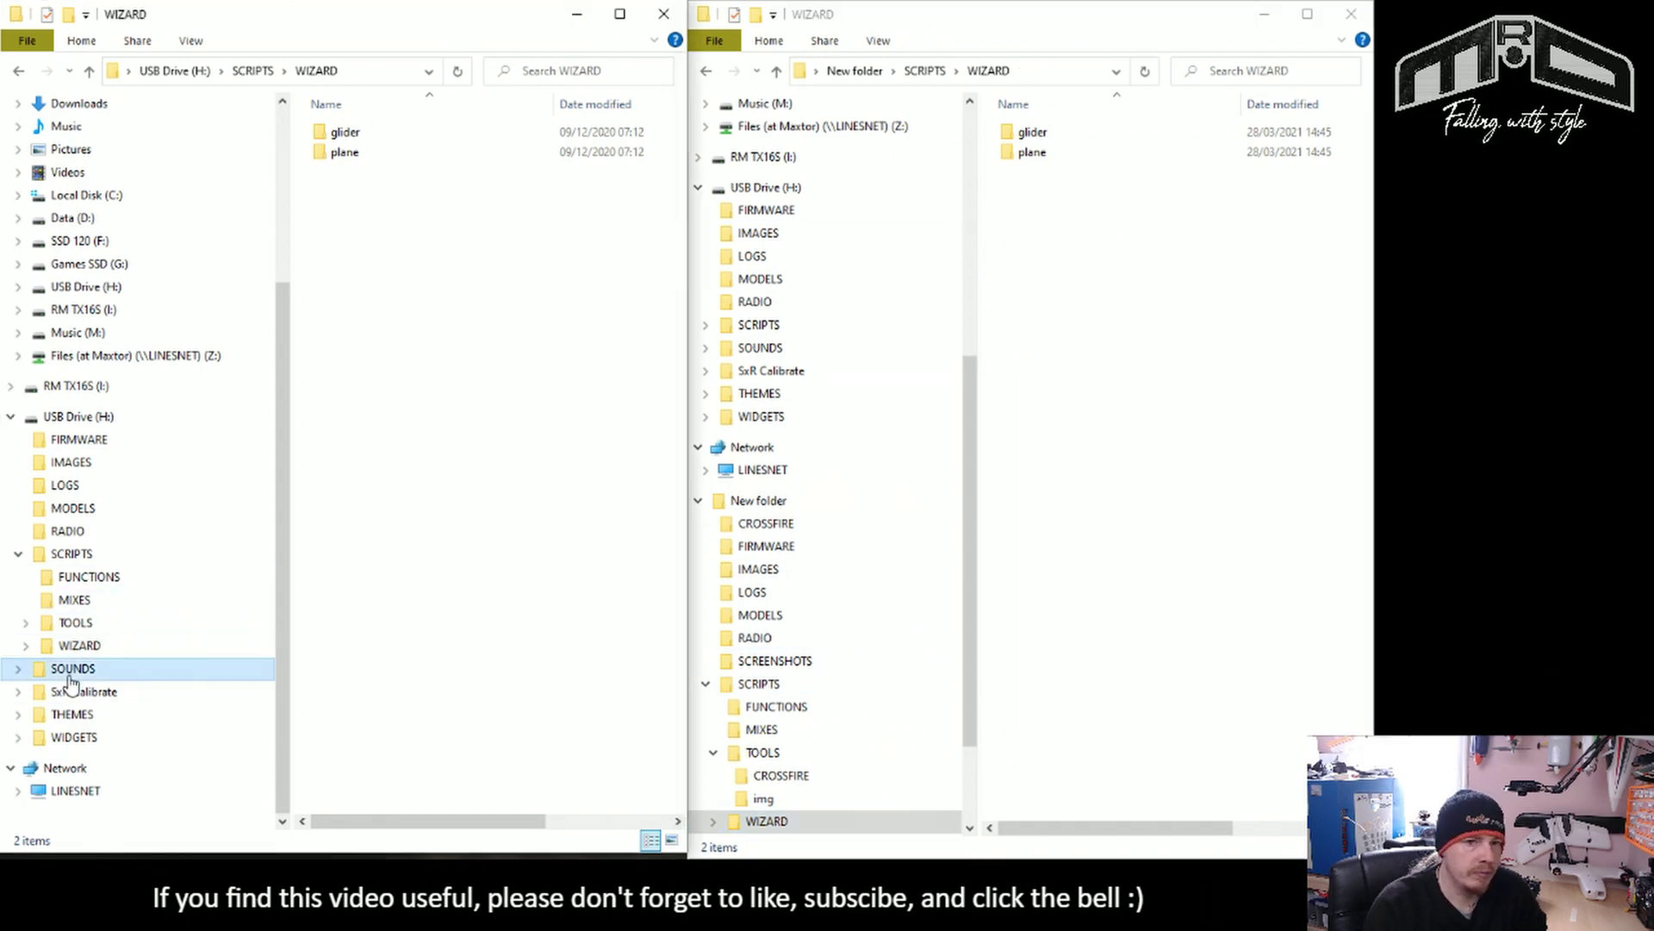
Step: Permanently delete the seven non-English sound folders (cz, de, es, fr, it, pt…) from the card's SOUNDS
left_click(705, 684)
left_click(769, 708)
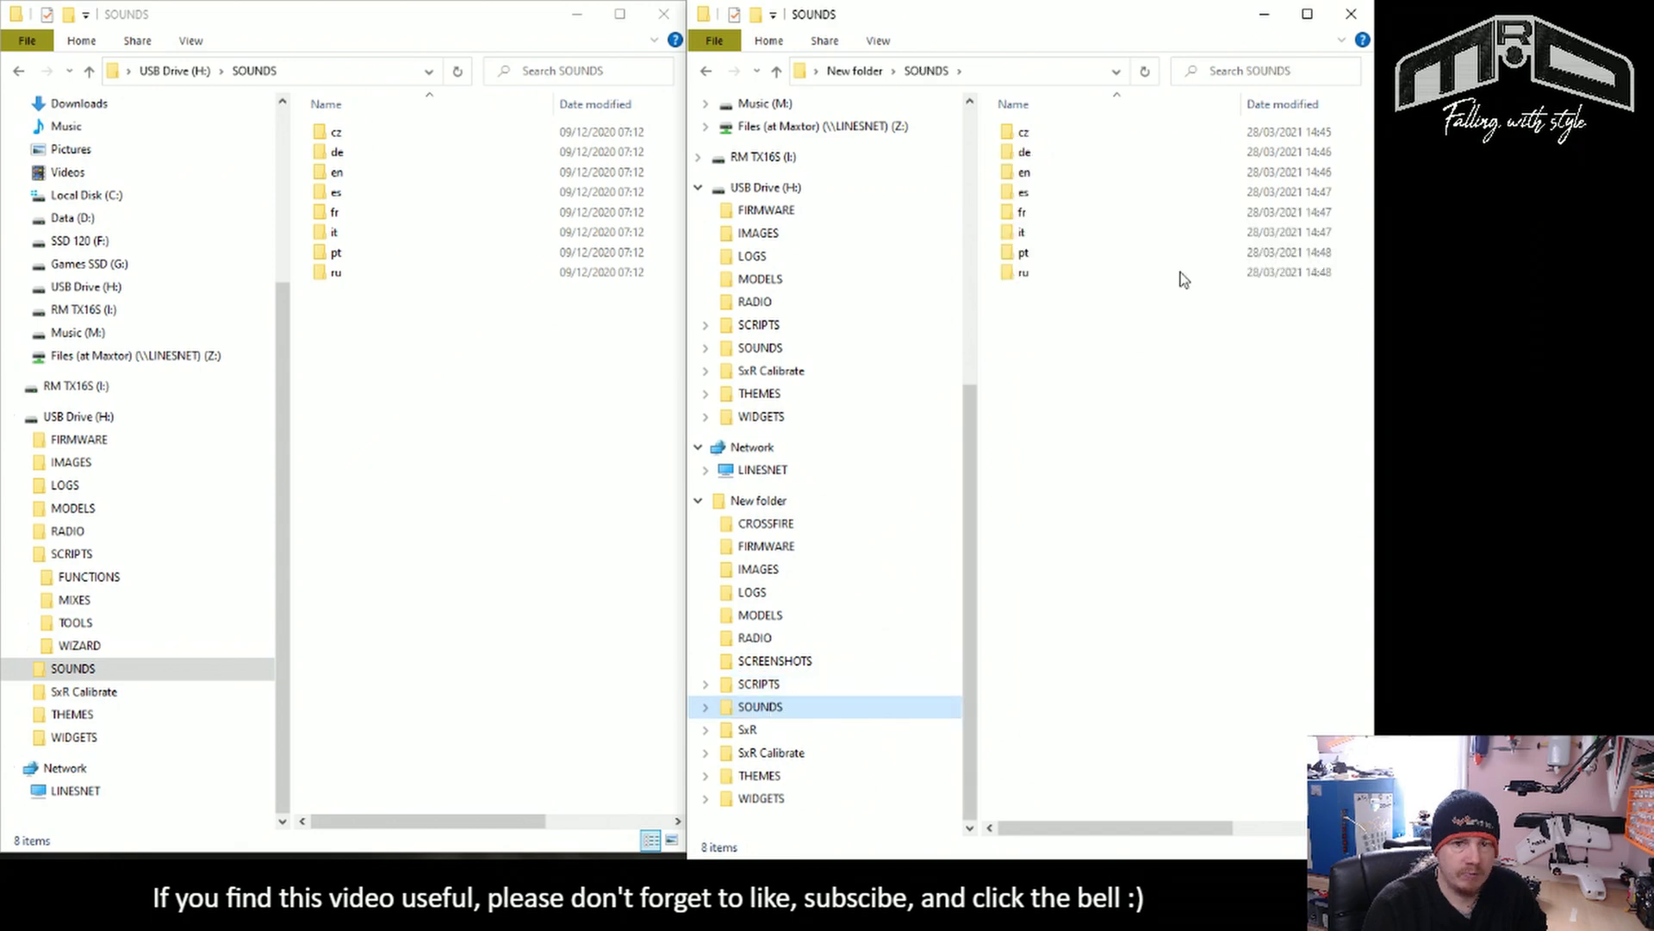
left_click(369, 136)
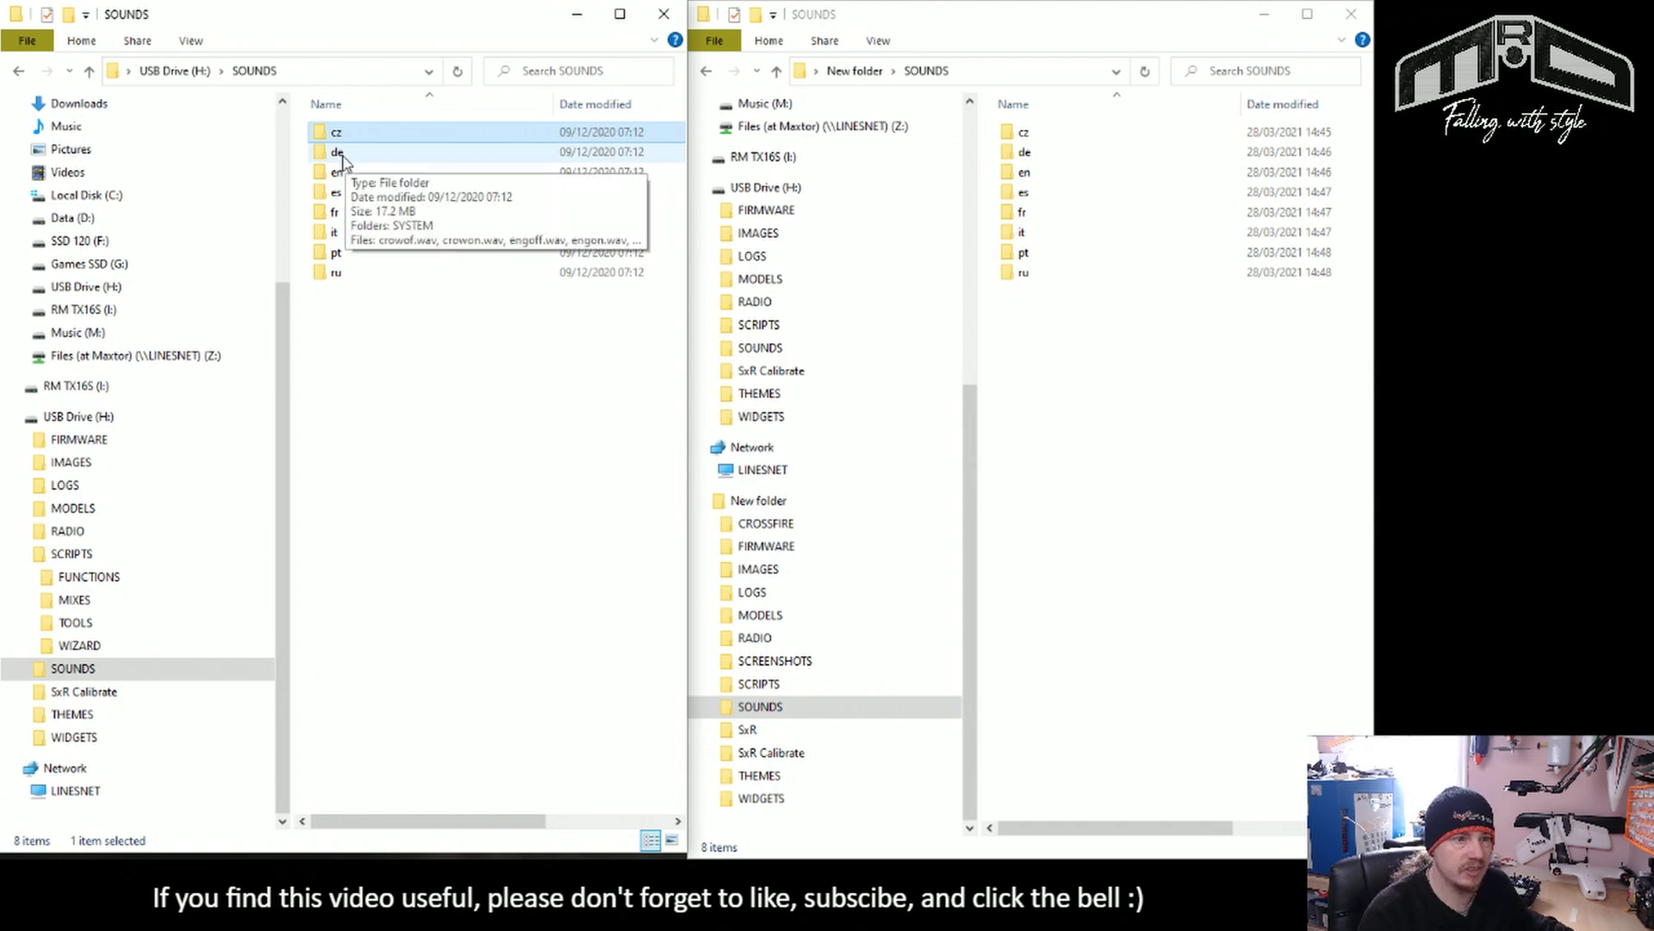
left_click(352, 155, "ctrl")
left_click(352, 195, "ctrl")
left_click(352, 215, "ctrl")
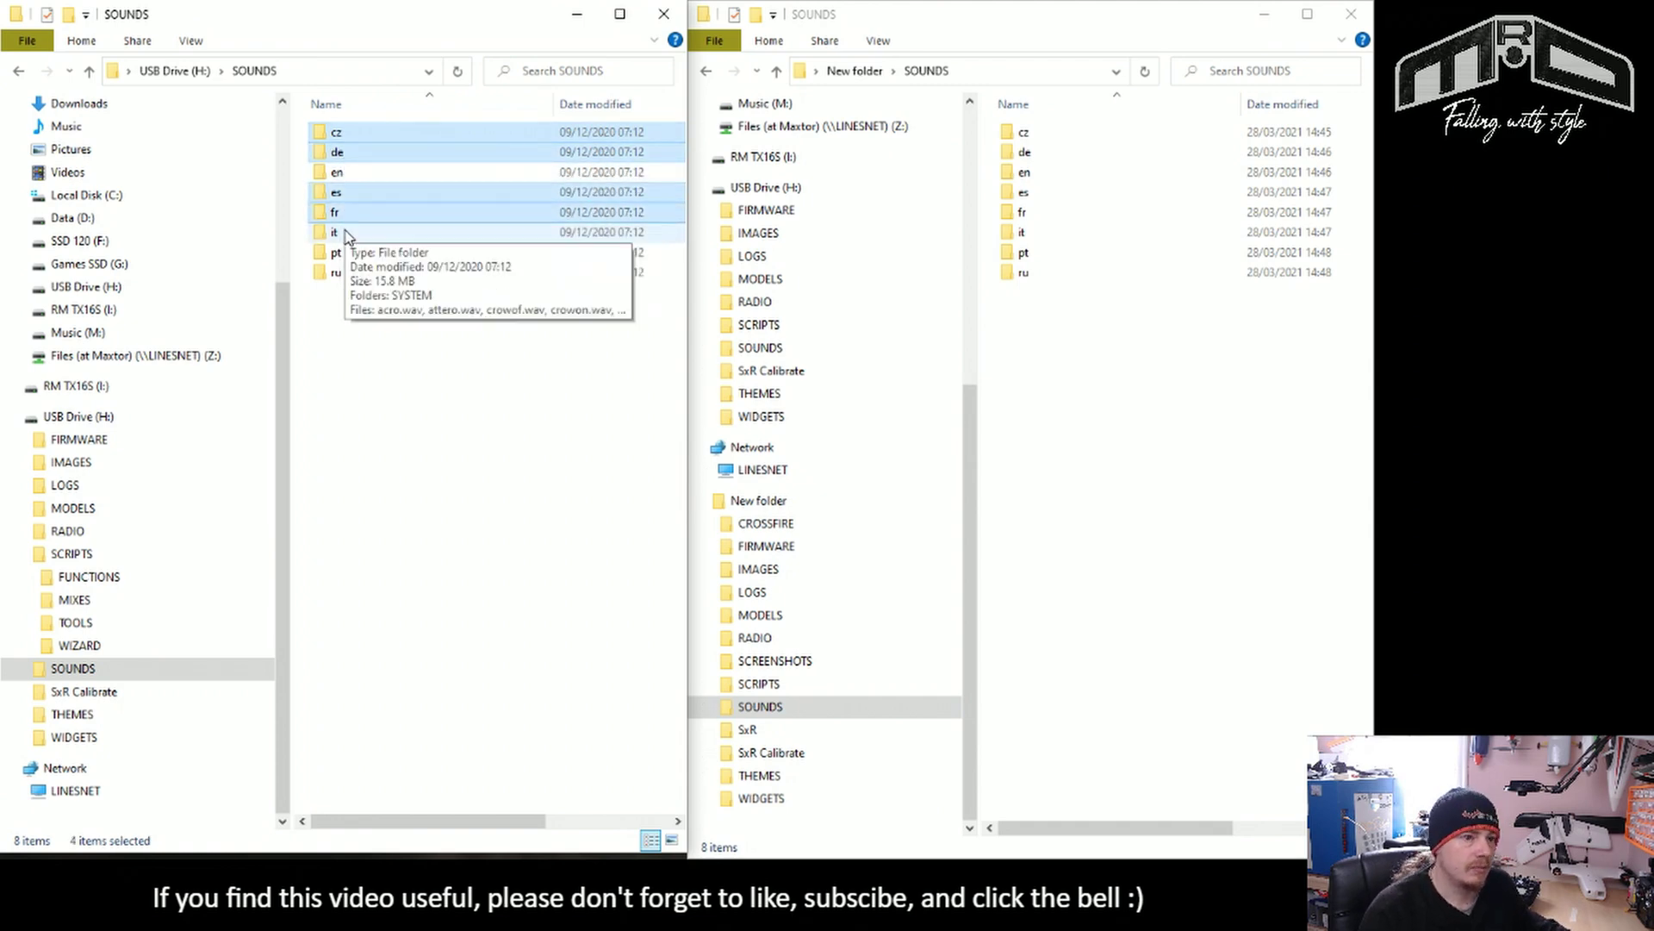
left_click(347, 234, "ctrl")
left_click(344, 254, "ctrl")
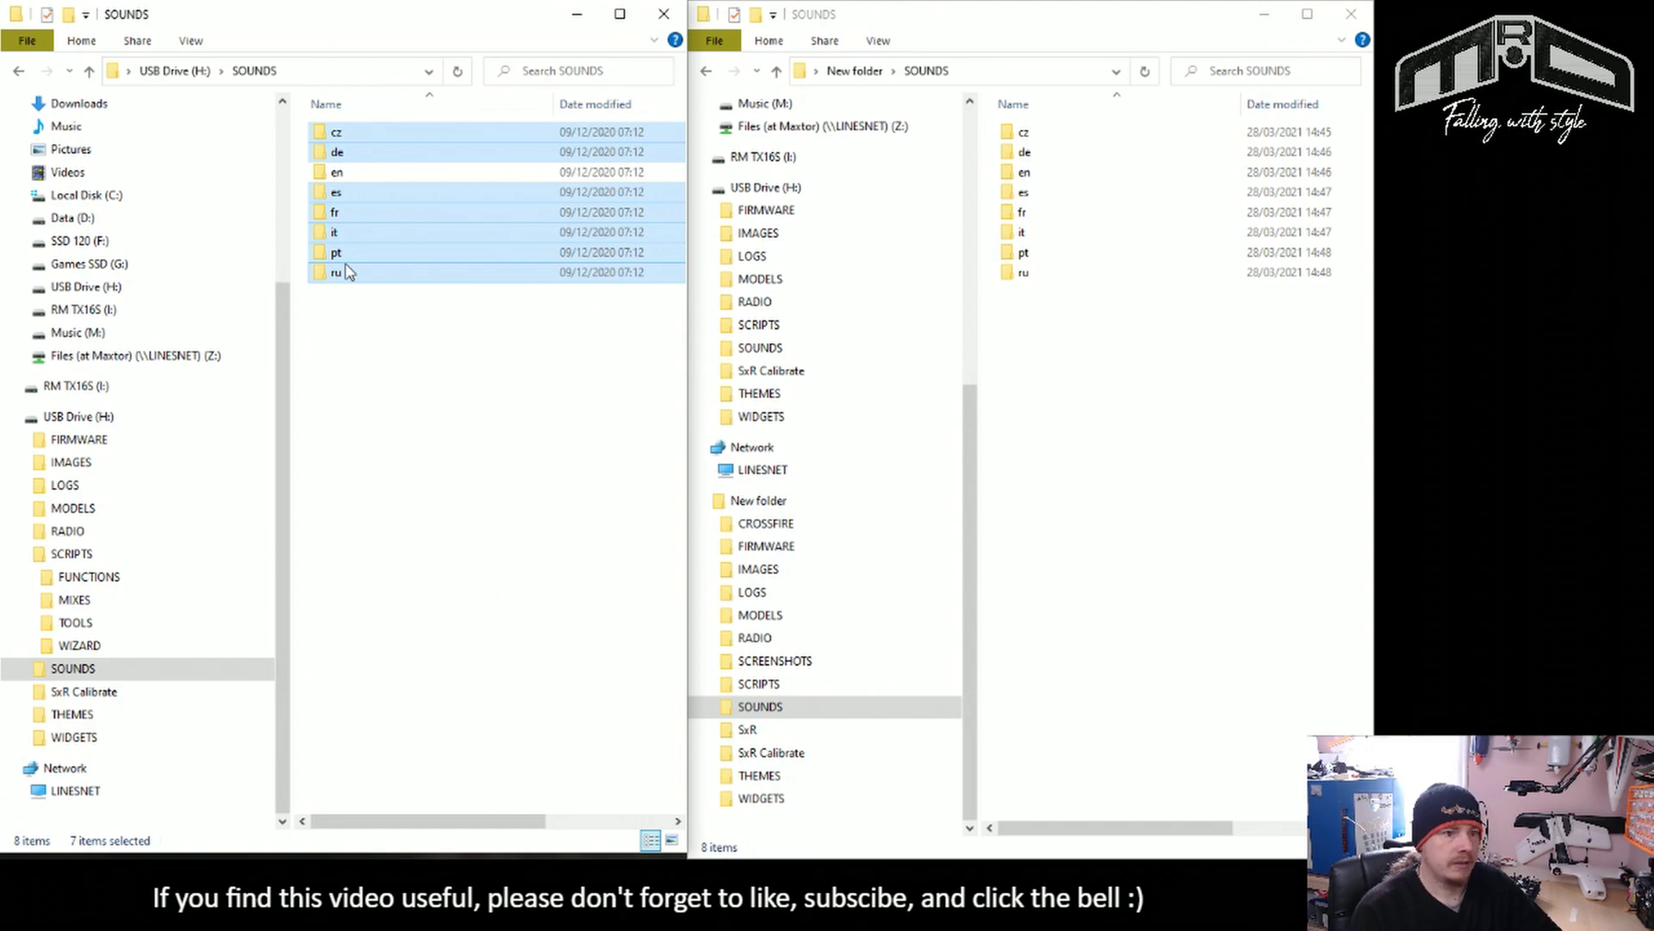
key("shift+Delete")
left_click(789, 451)
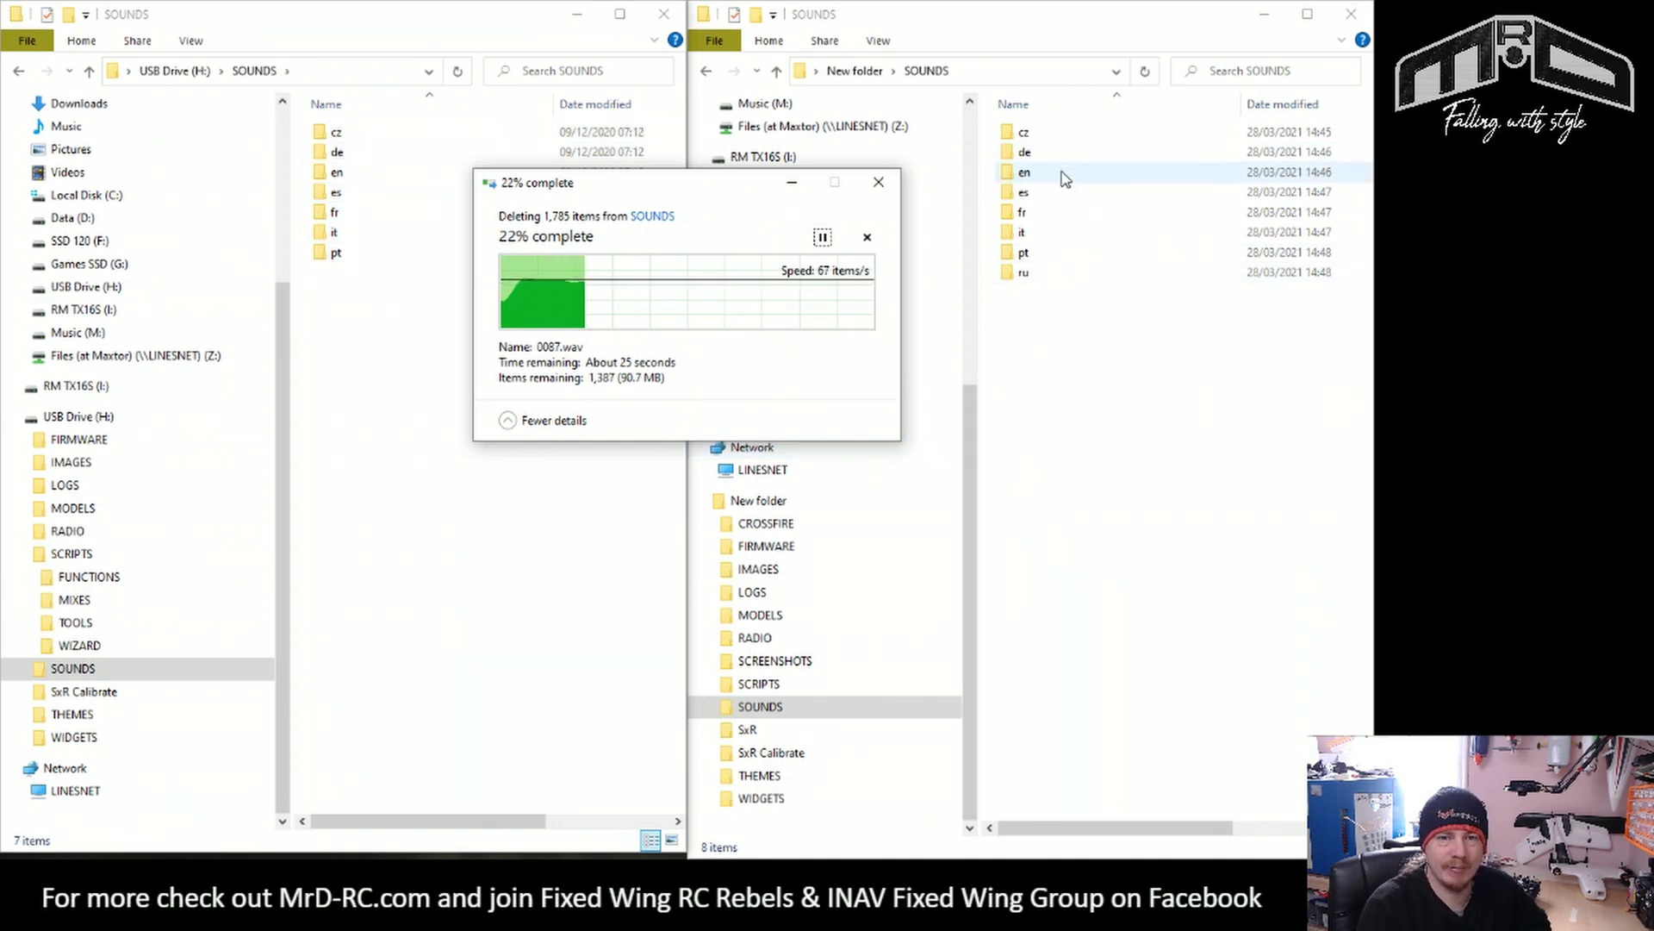
Step: Open the new pack's SOUNDS\en folder and collapse its SOUNDS branch
double_click(1023, 171)
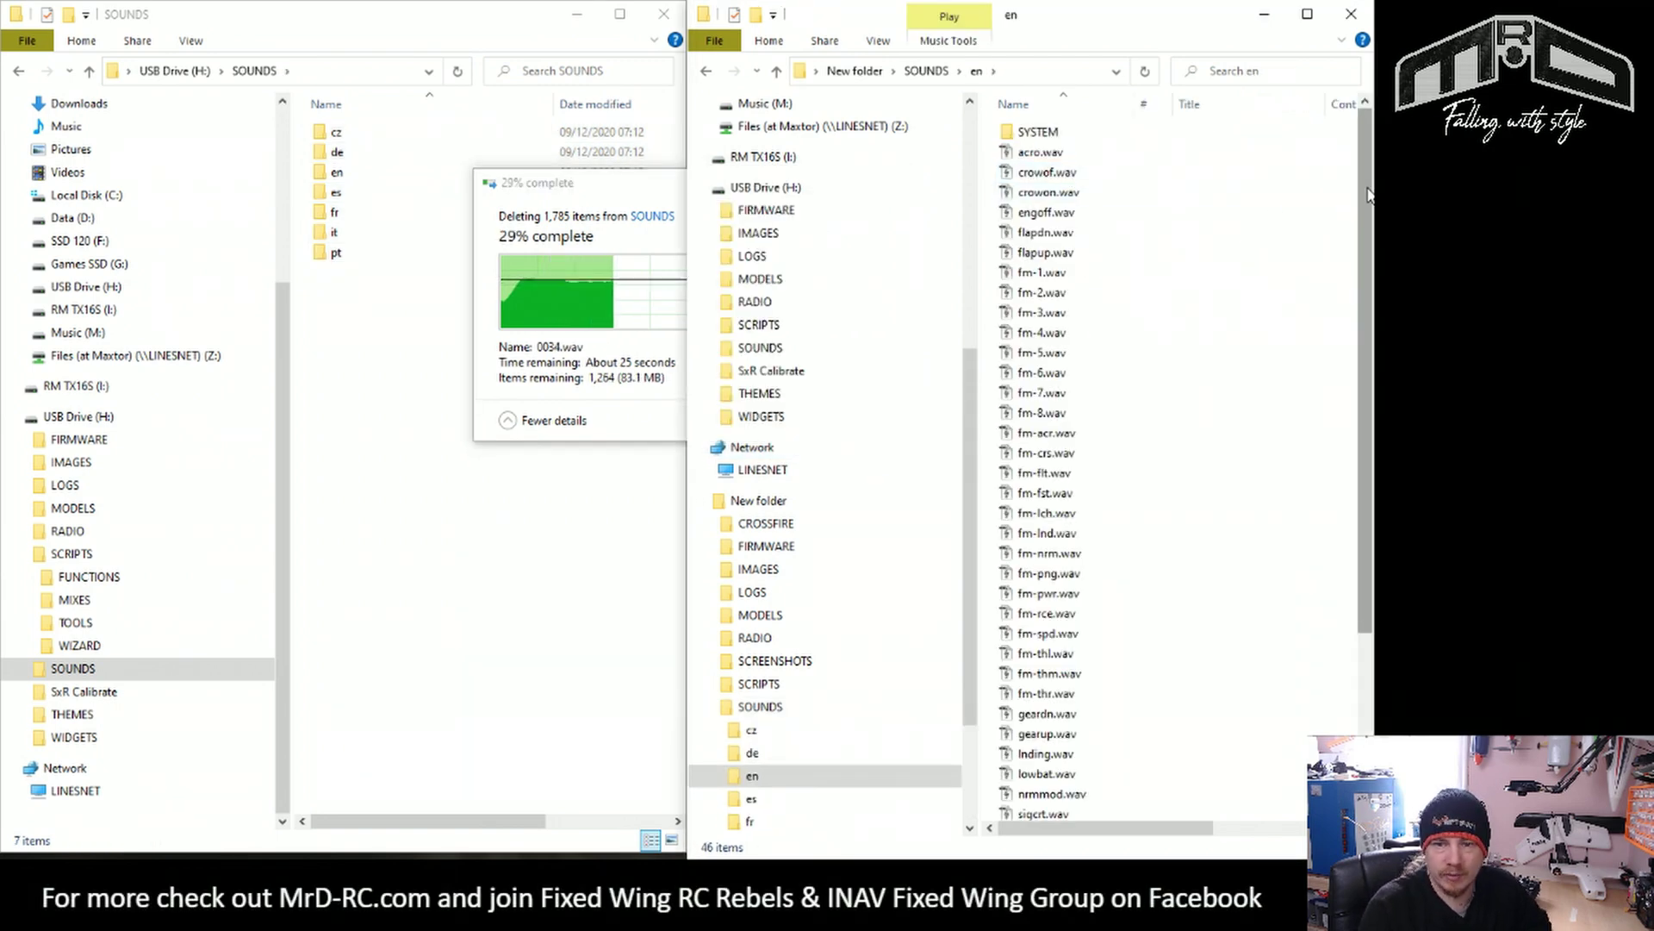
mouse_move(1368, 197)
left_mouse_down()
mouse_move(1359, 307)
mouse_move(1364, 194)
left_mouse_up()
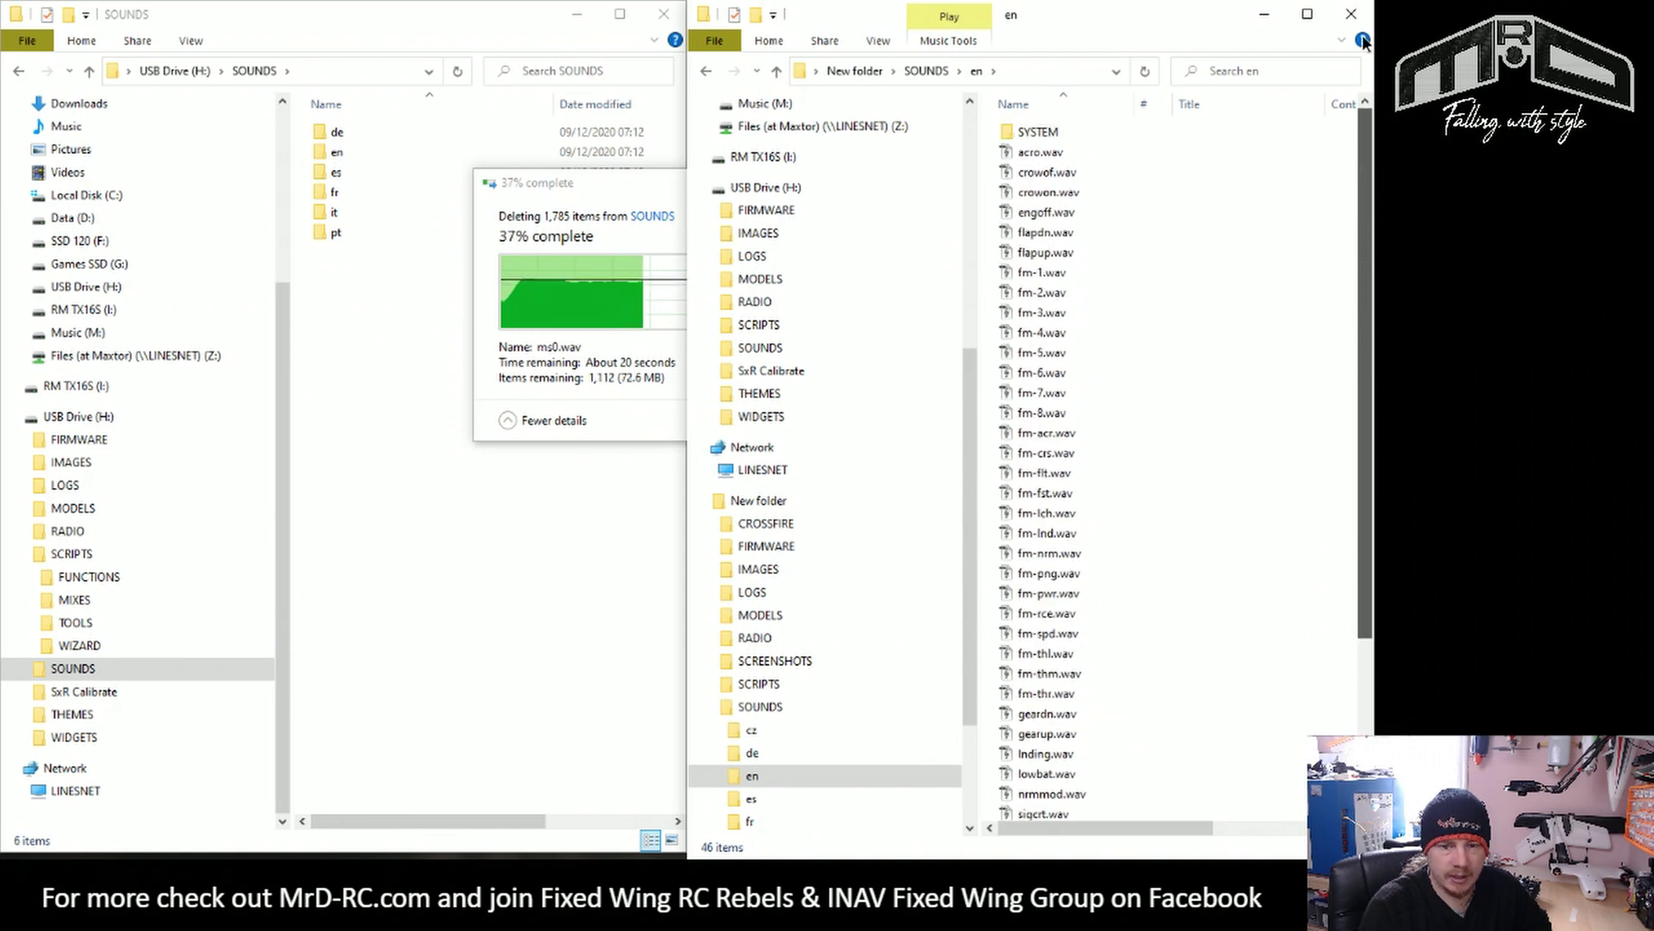
left_click(706, 706)
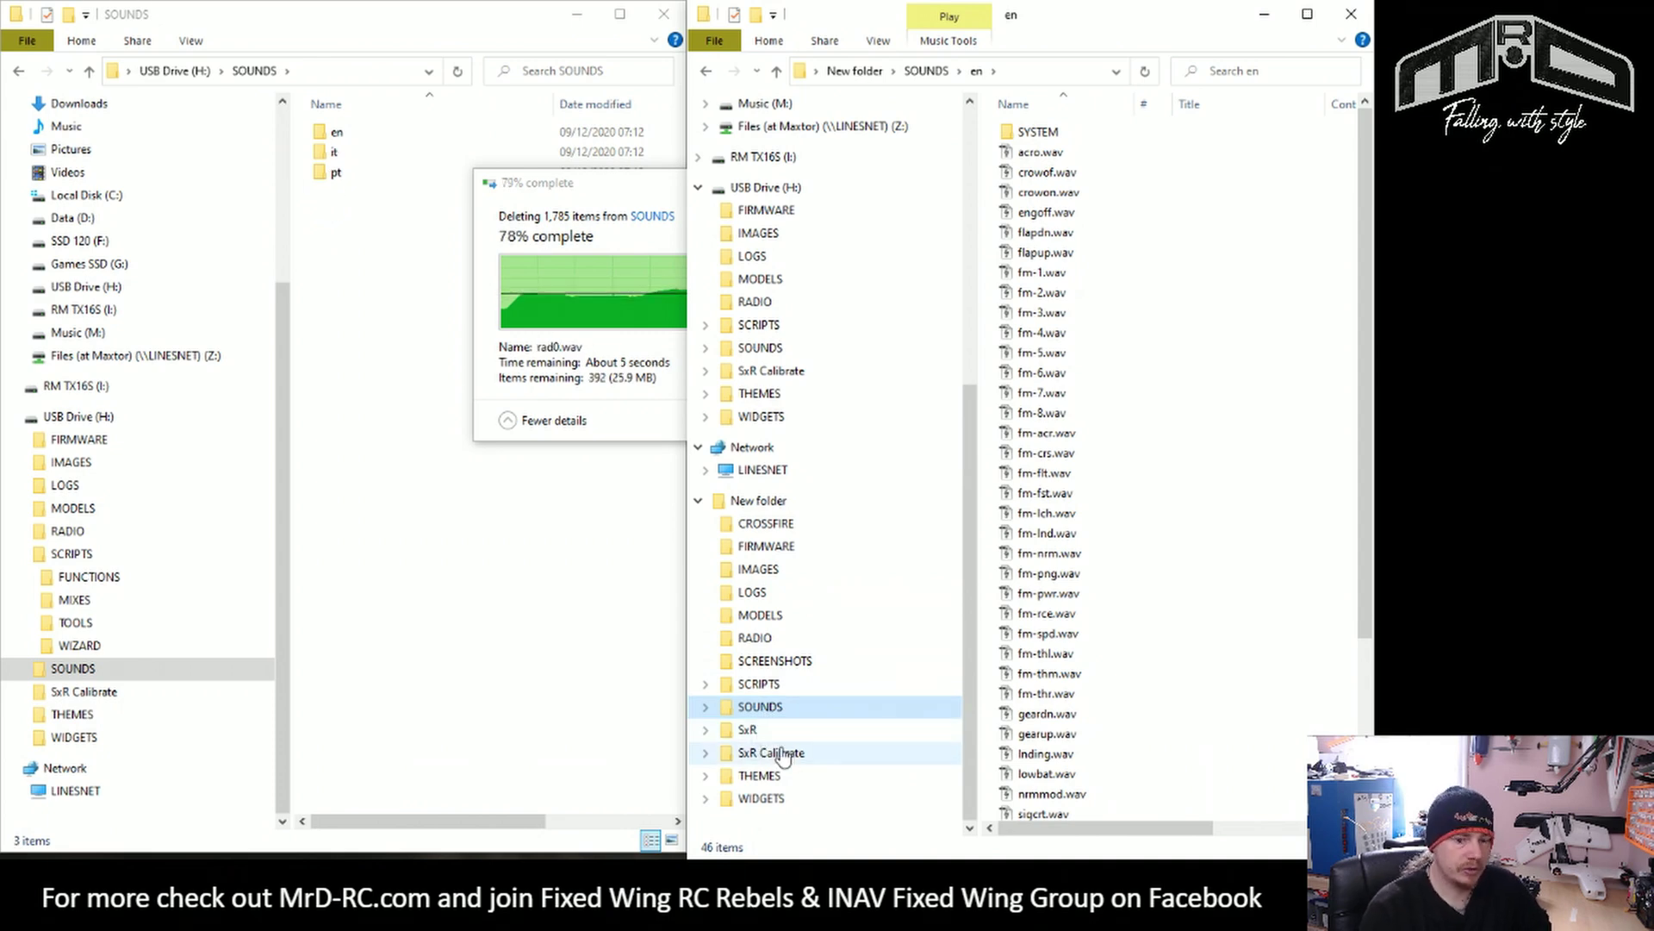
Step: Copy the TBS theme from the new SD files into the card's THEMES folder
left_click(77, 713)
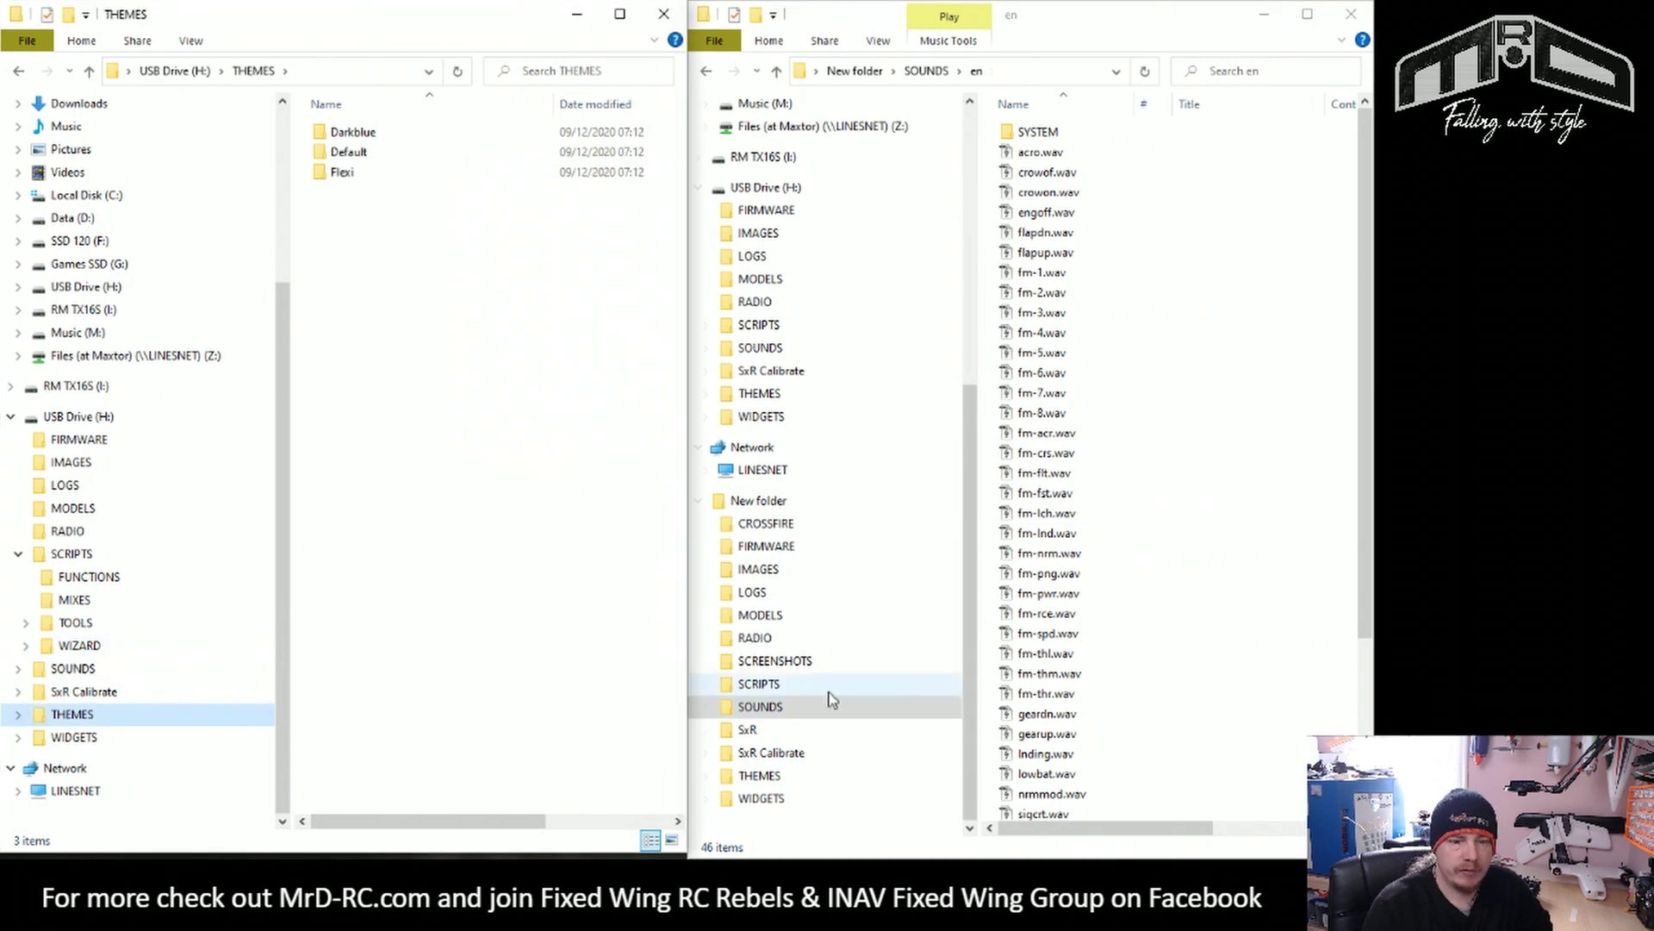
left_click(750, 777)
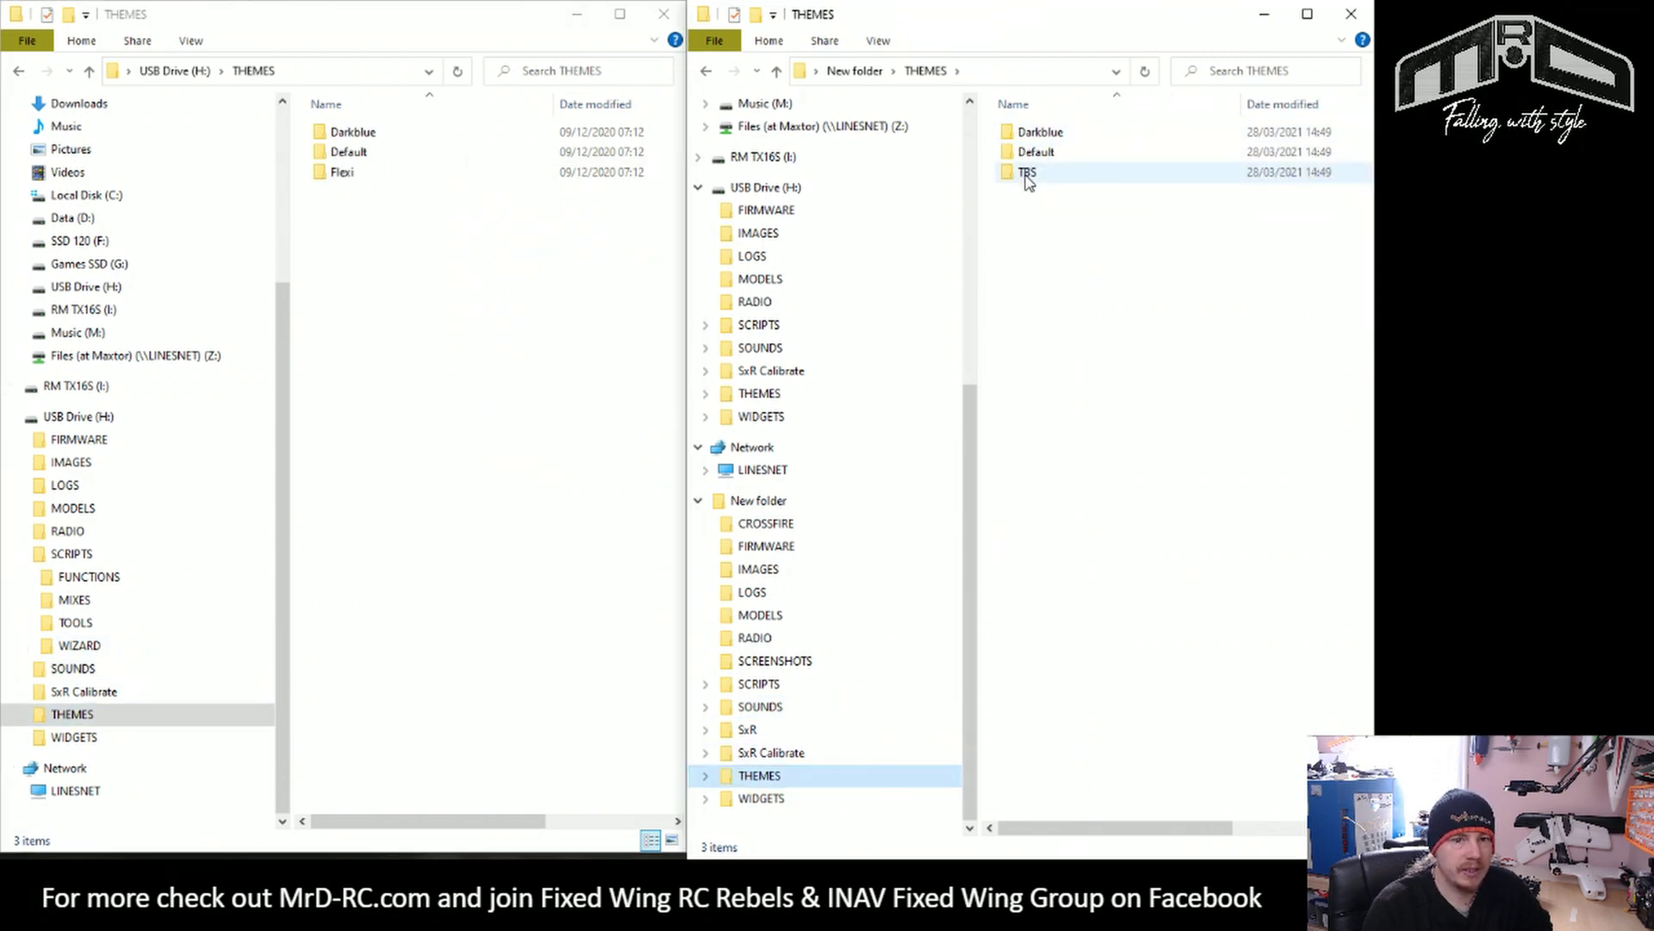
left_click_drag(1027, 172, 463, 299)
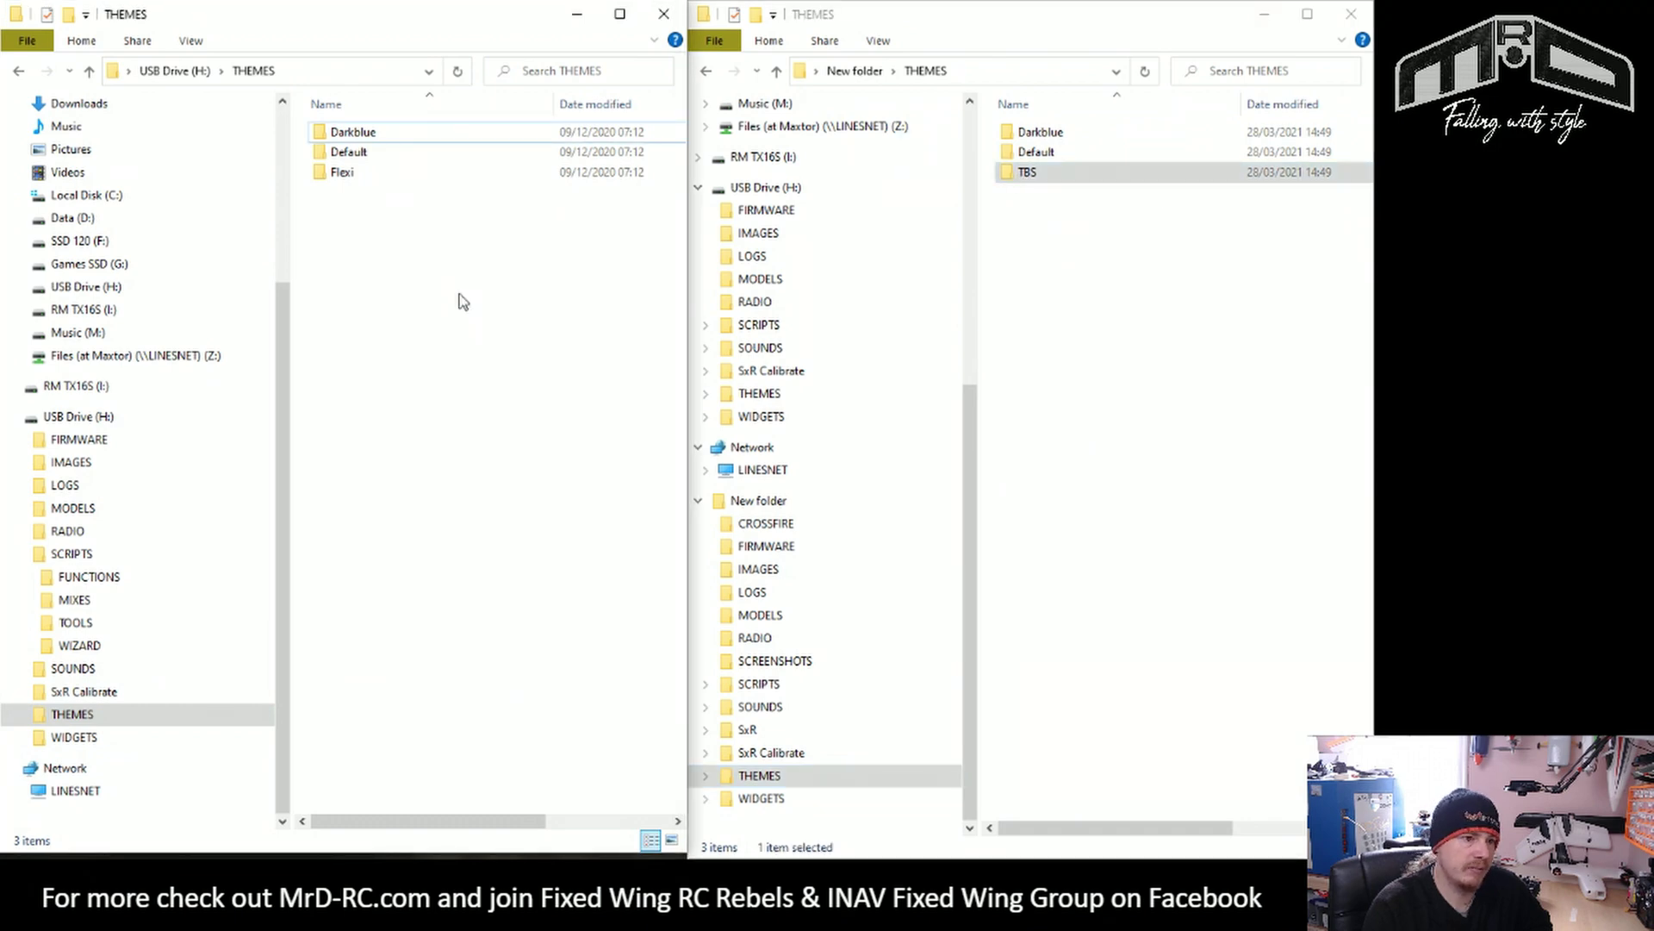
Step: Copy the SHOWALL widget from the new SD files into the card's WIDGETS folder
left_click(73, 737)
left_click(761, 798)
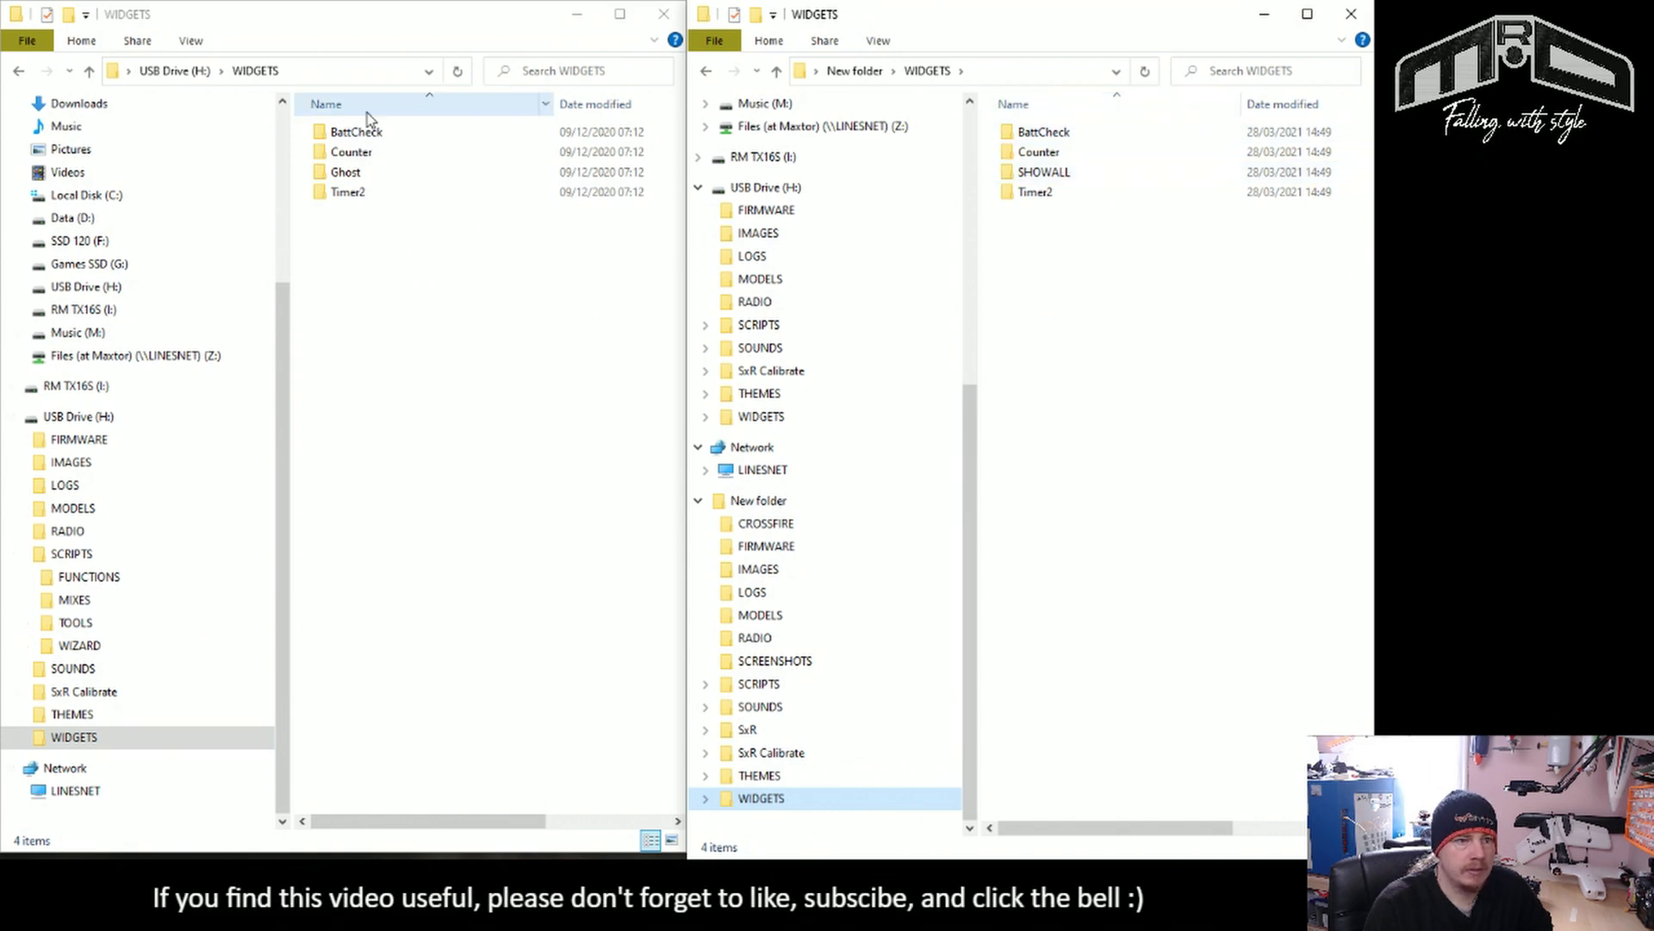
left_click(1053, 176)
double_click(1041, 176)
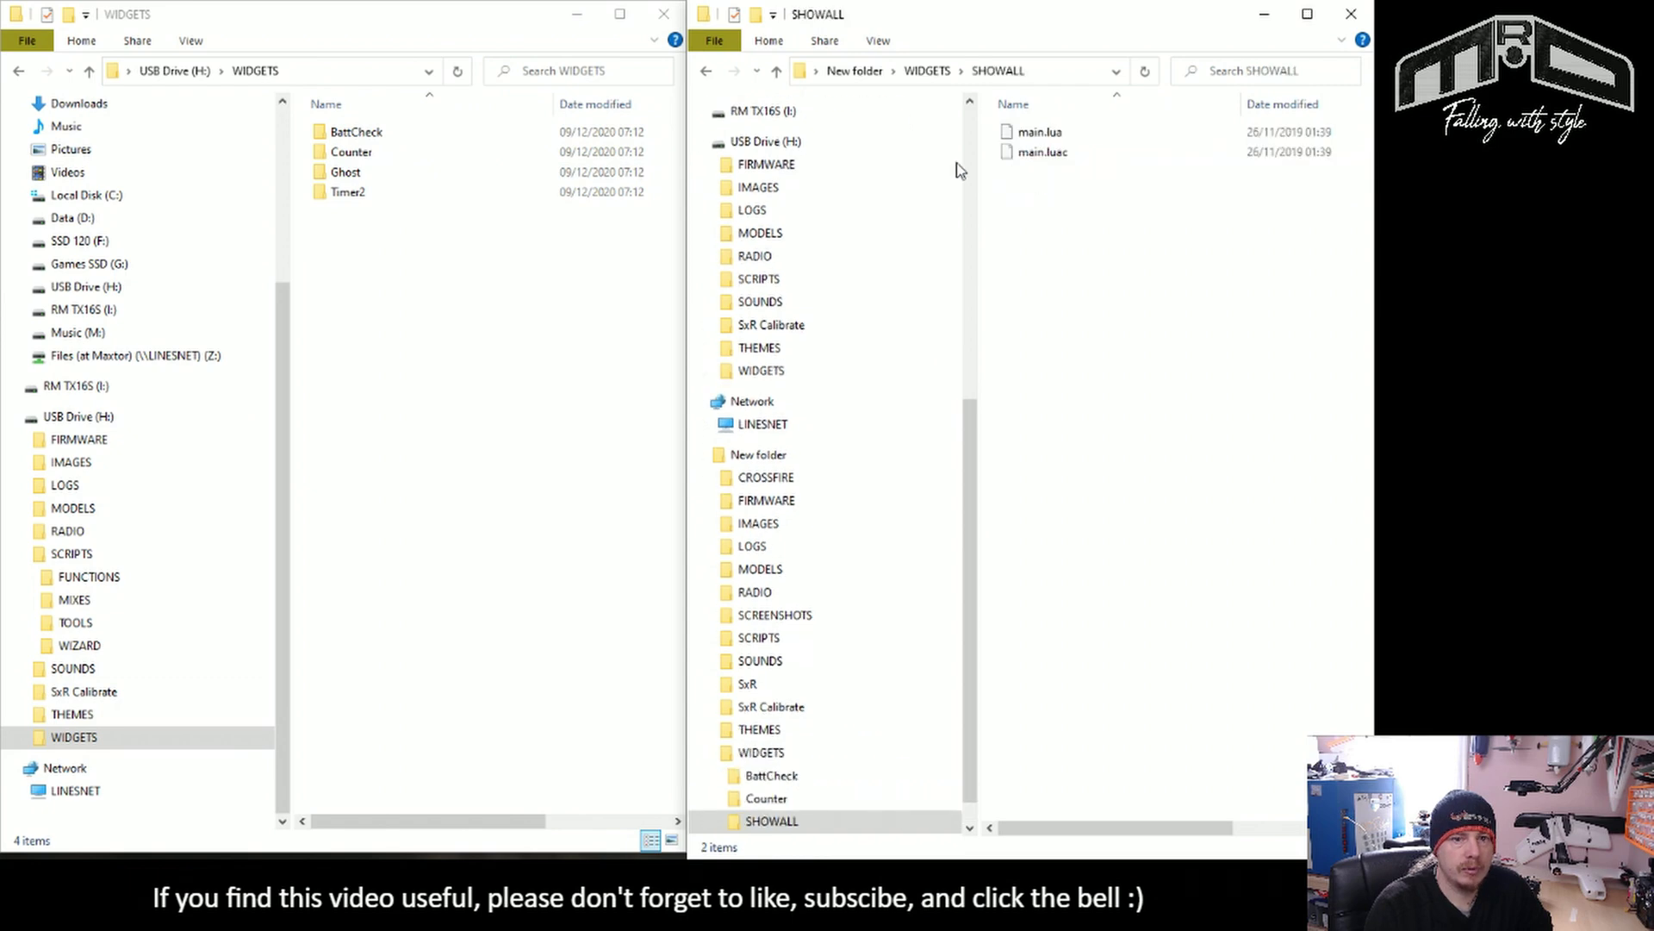
left_click_drag(767, 820, 369, 418)
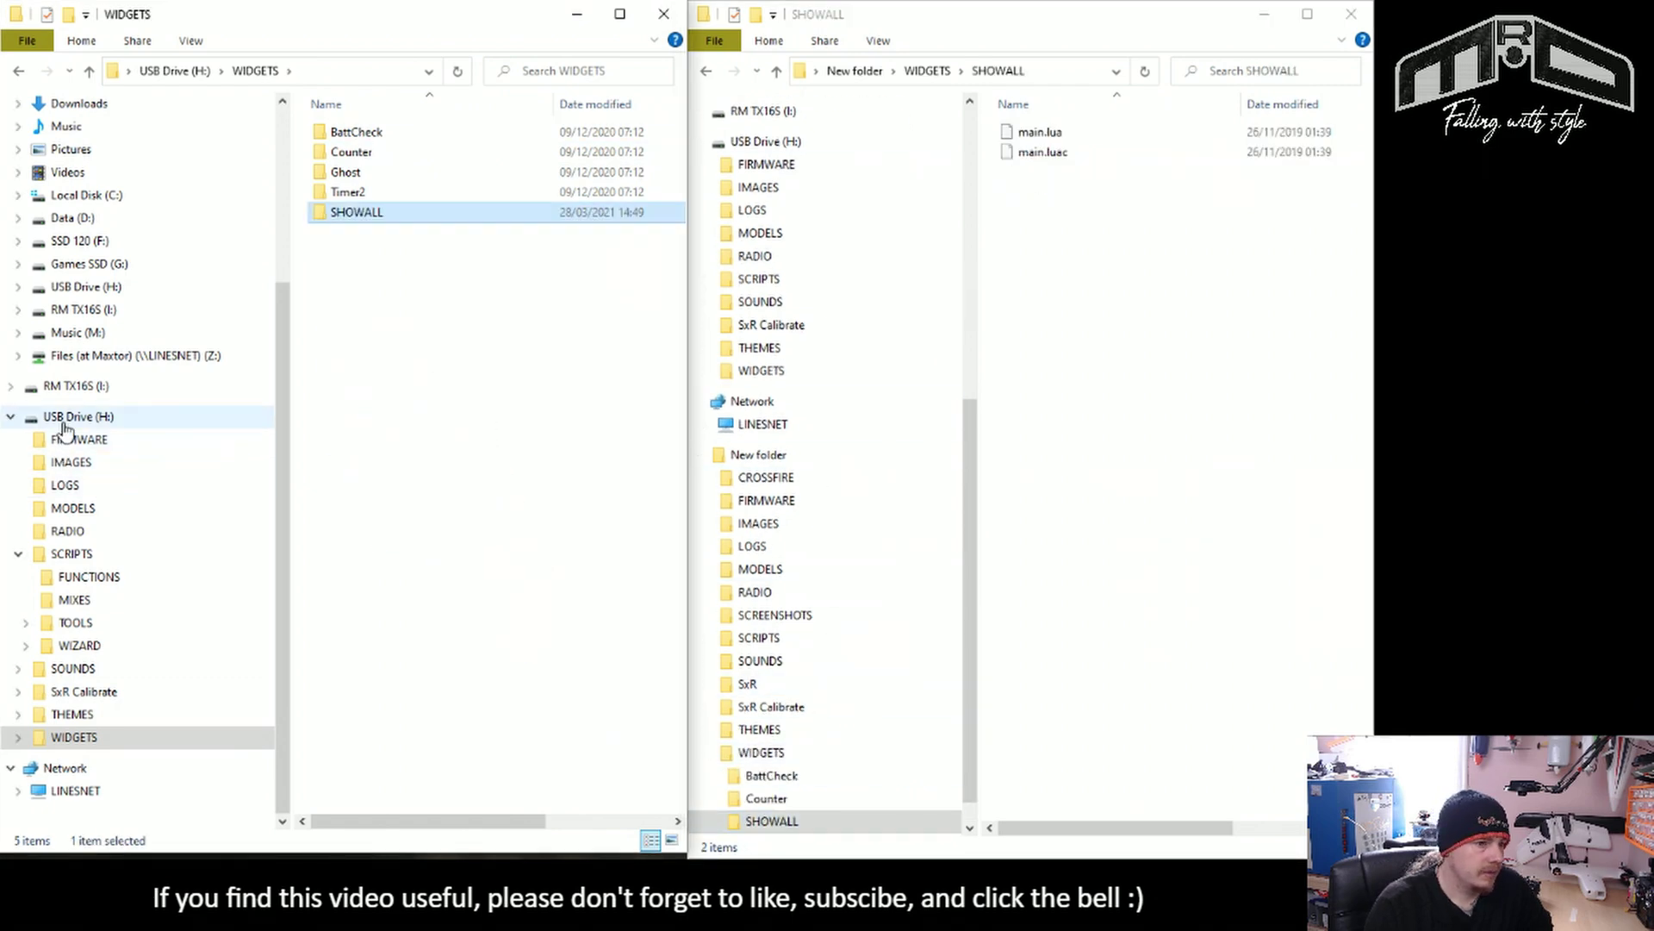
left_click(18, 553)
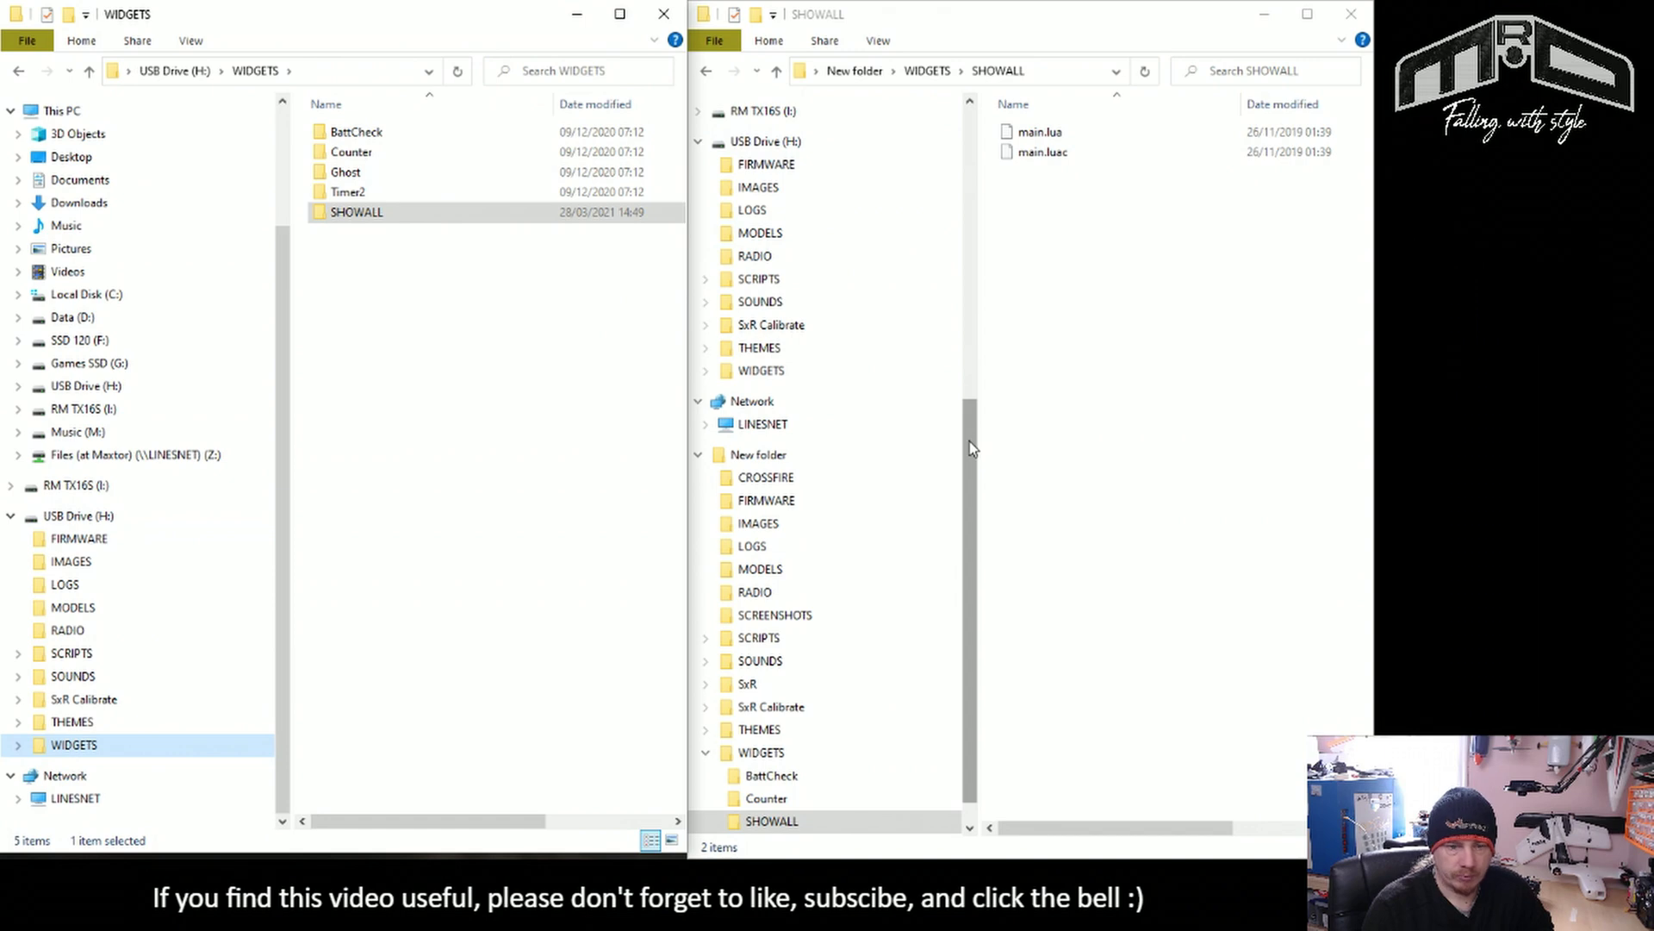
Step: Collapse the Network, New folder and USB Drive (H:) branches in the right-hand tree
left_click_drag(969, 441, 934, 421)
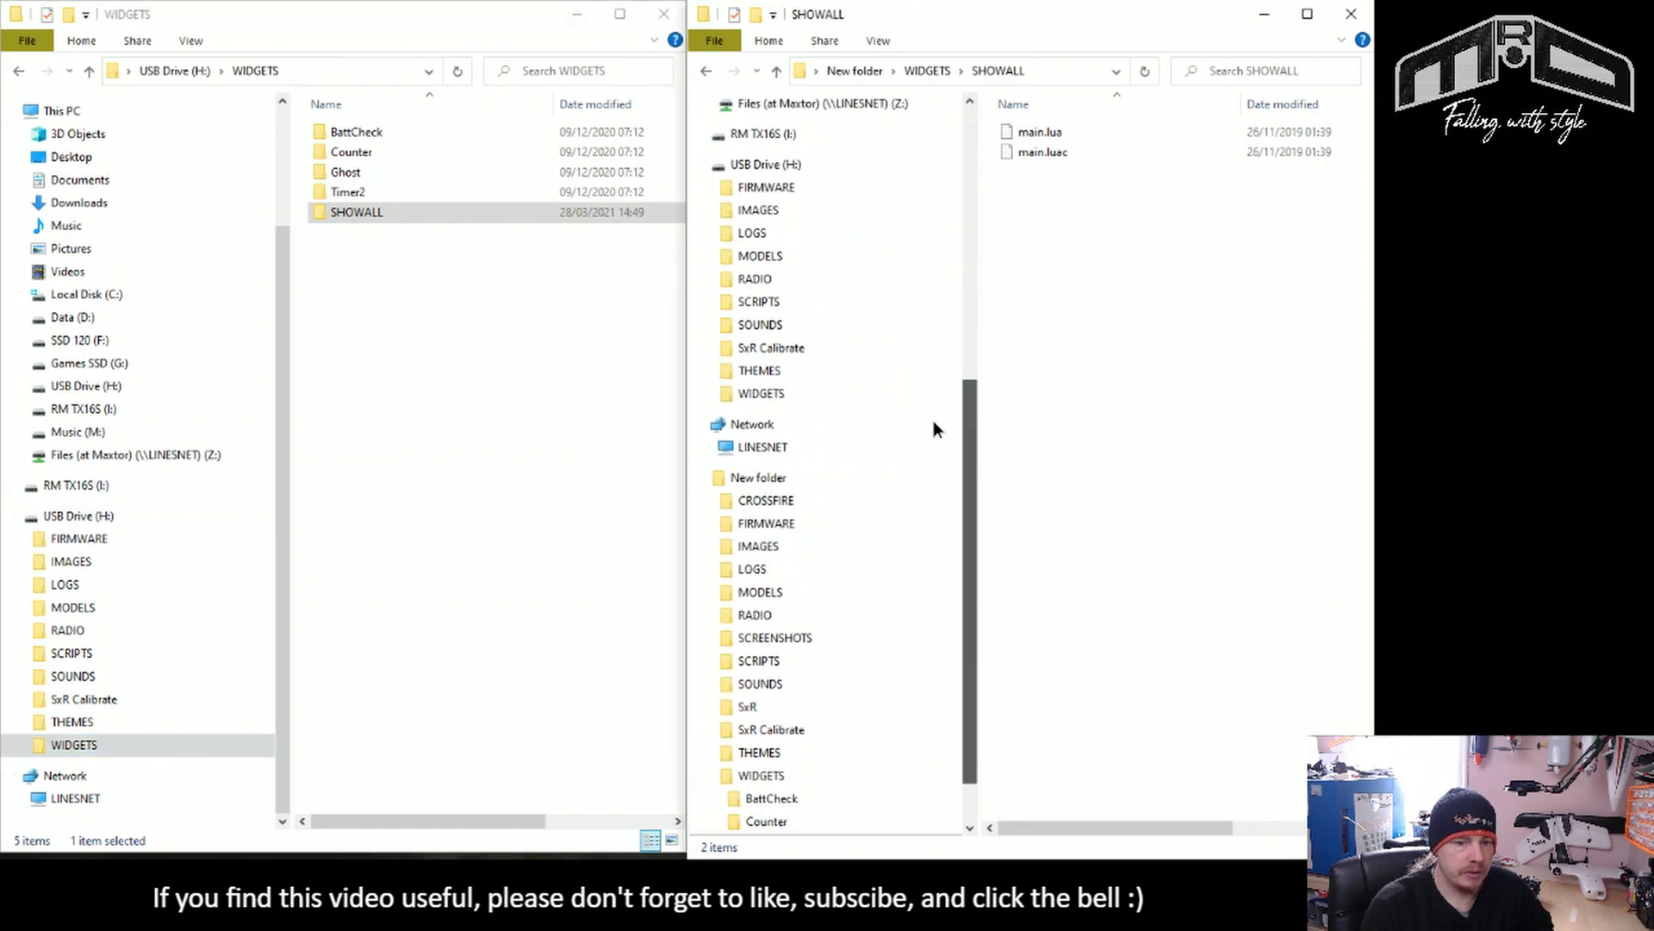
left_click(702, 426)
left_click(700, 455)
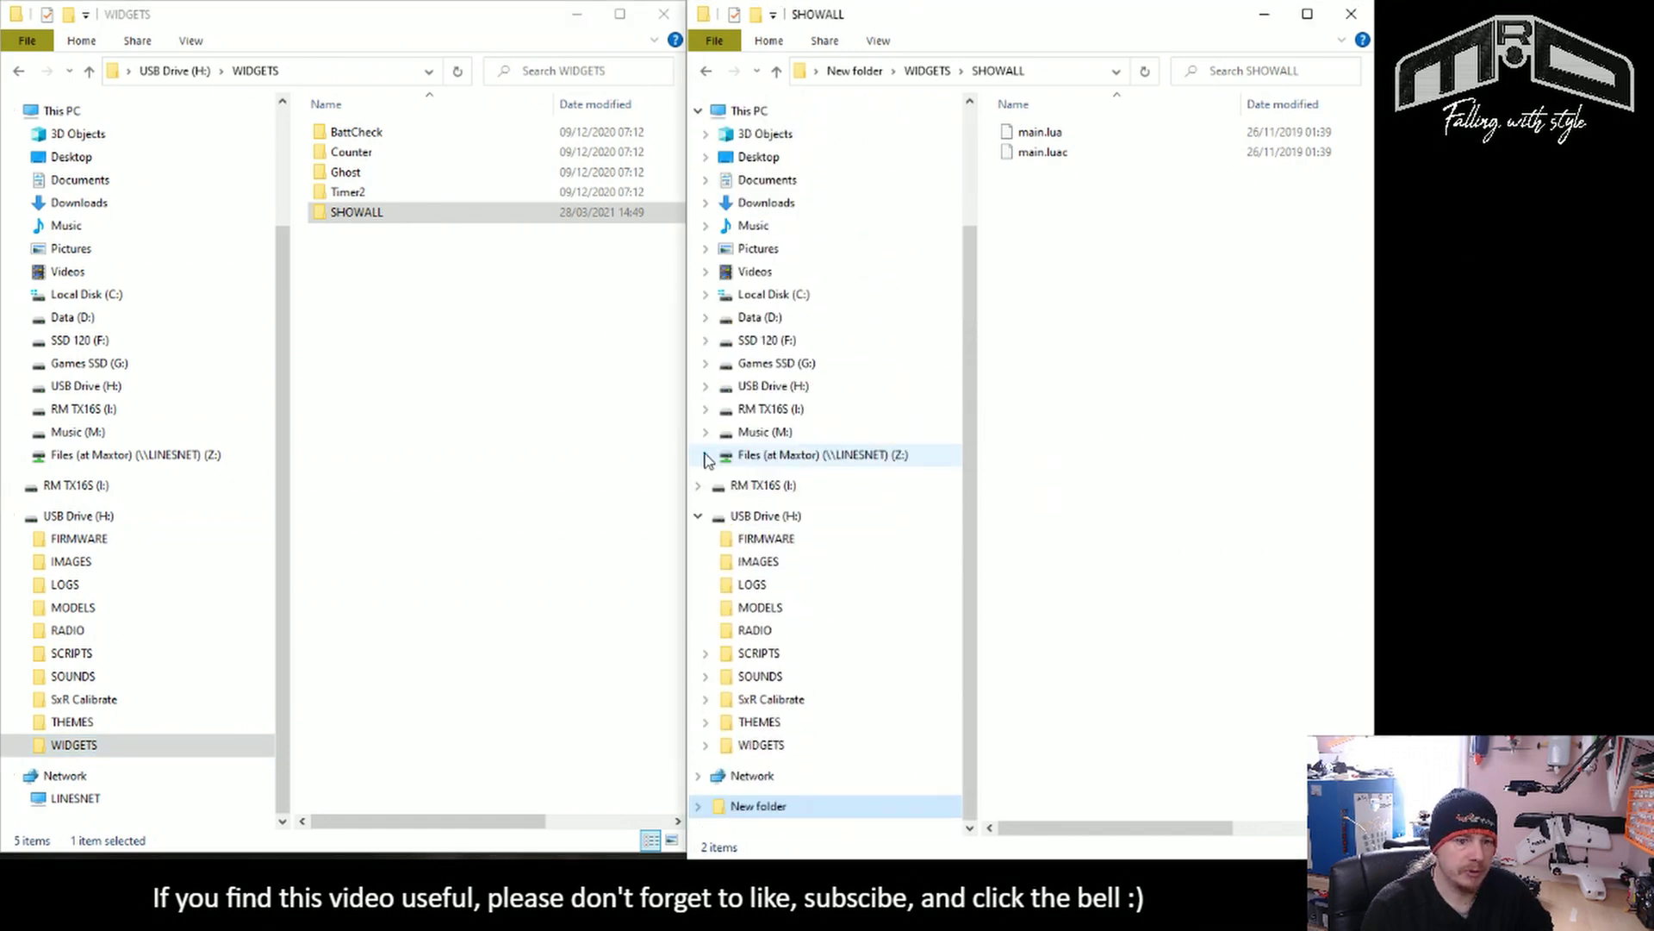
left_click(698, 519)
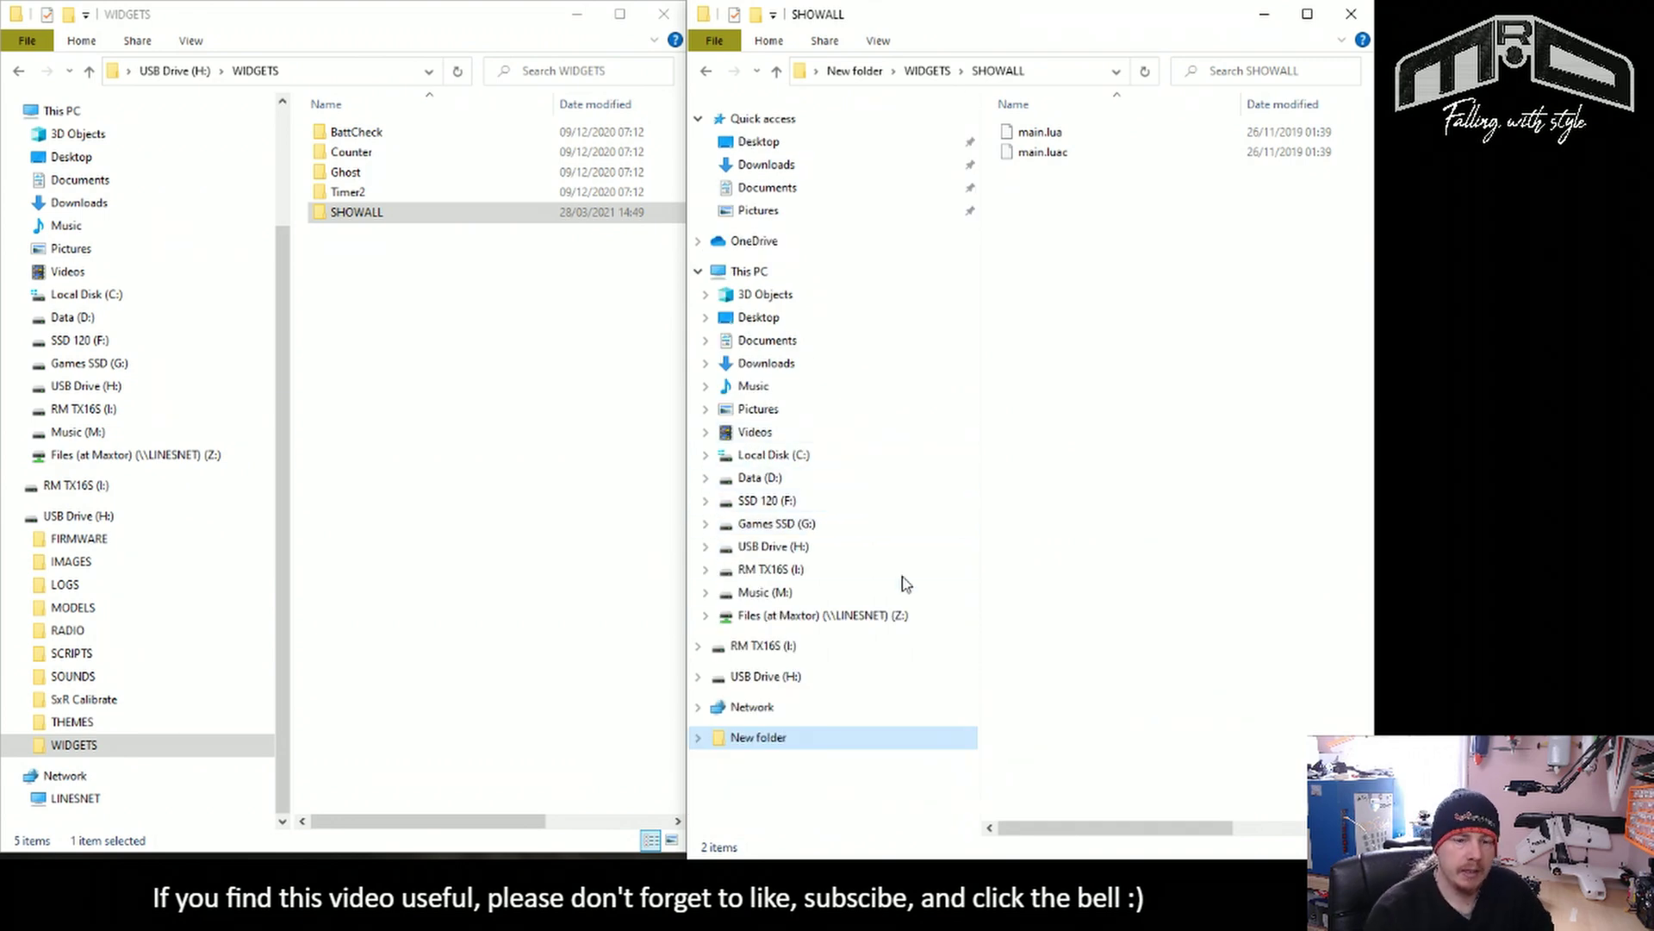
Step: Browse Z: to All OpenTX Models > SDCARD and drag its SCRIPTS and SOUNDS onto the card root
left_click(872, 616)
double_click(1060, 186)
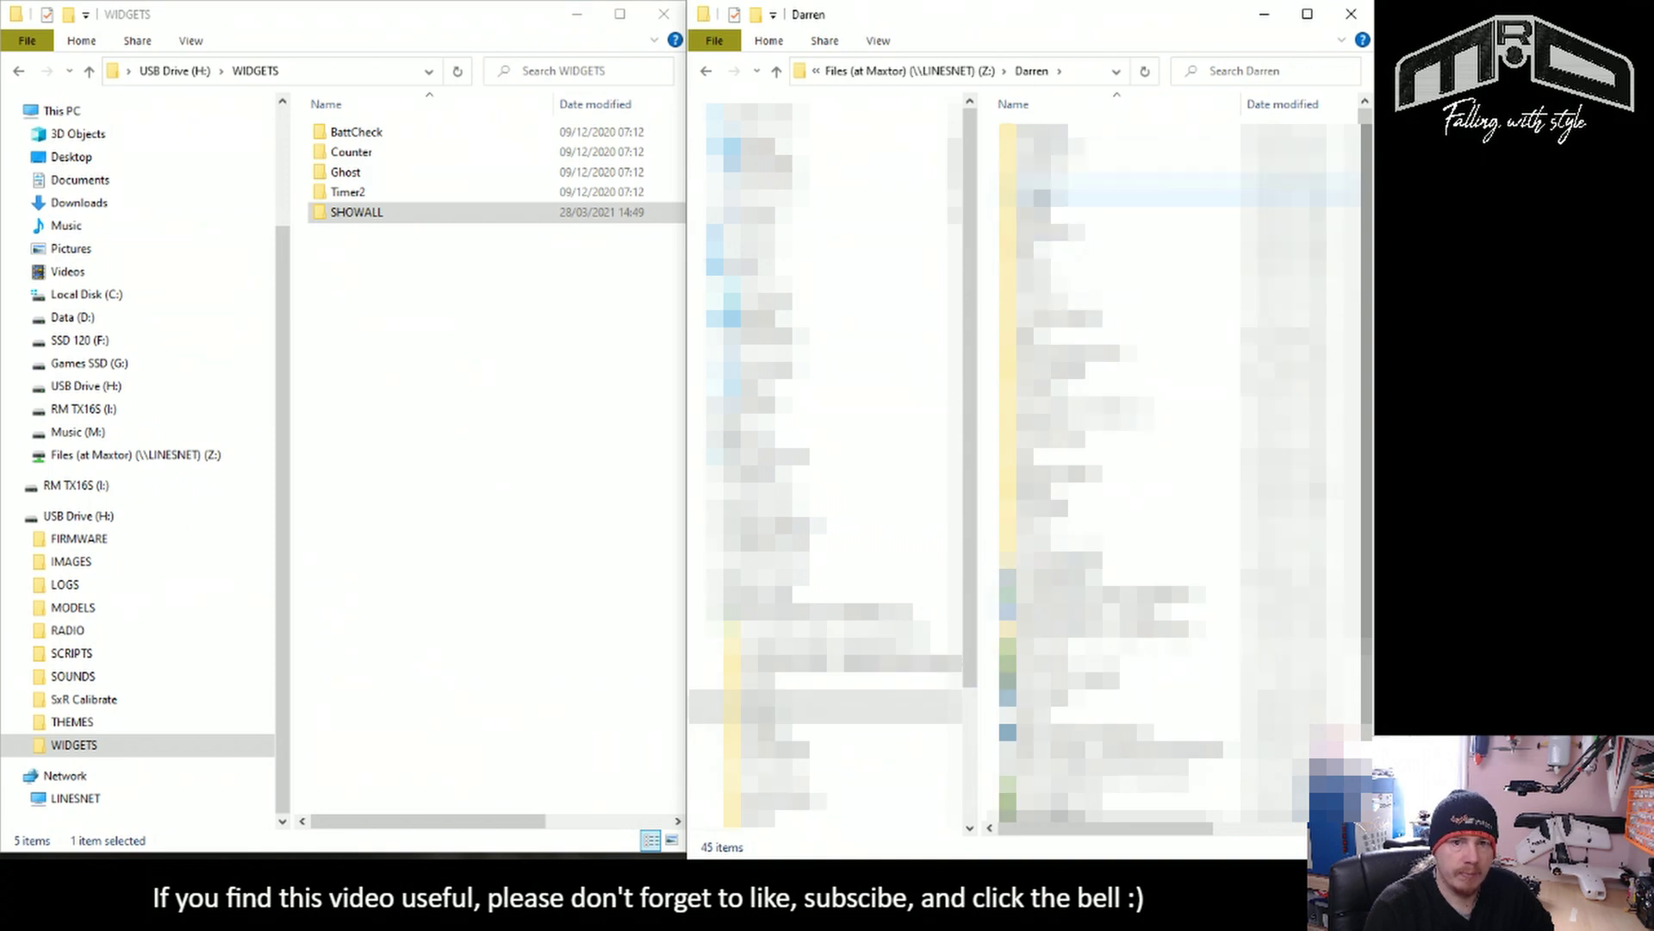
double_click(1052, 132)
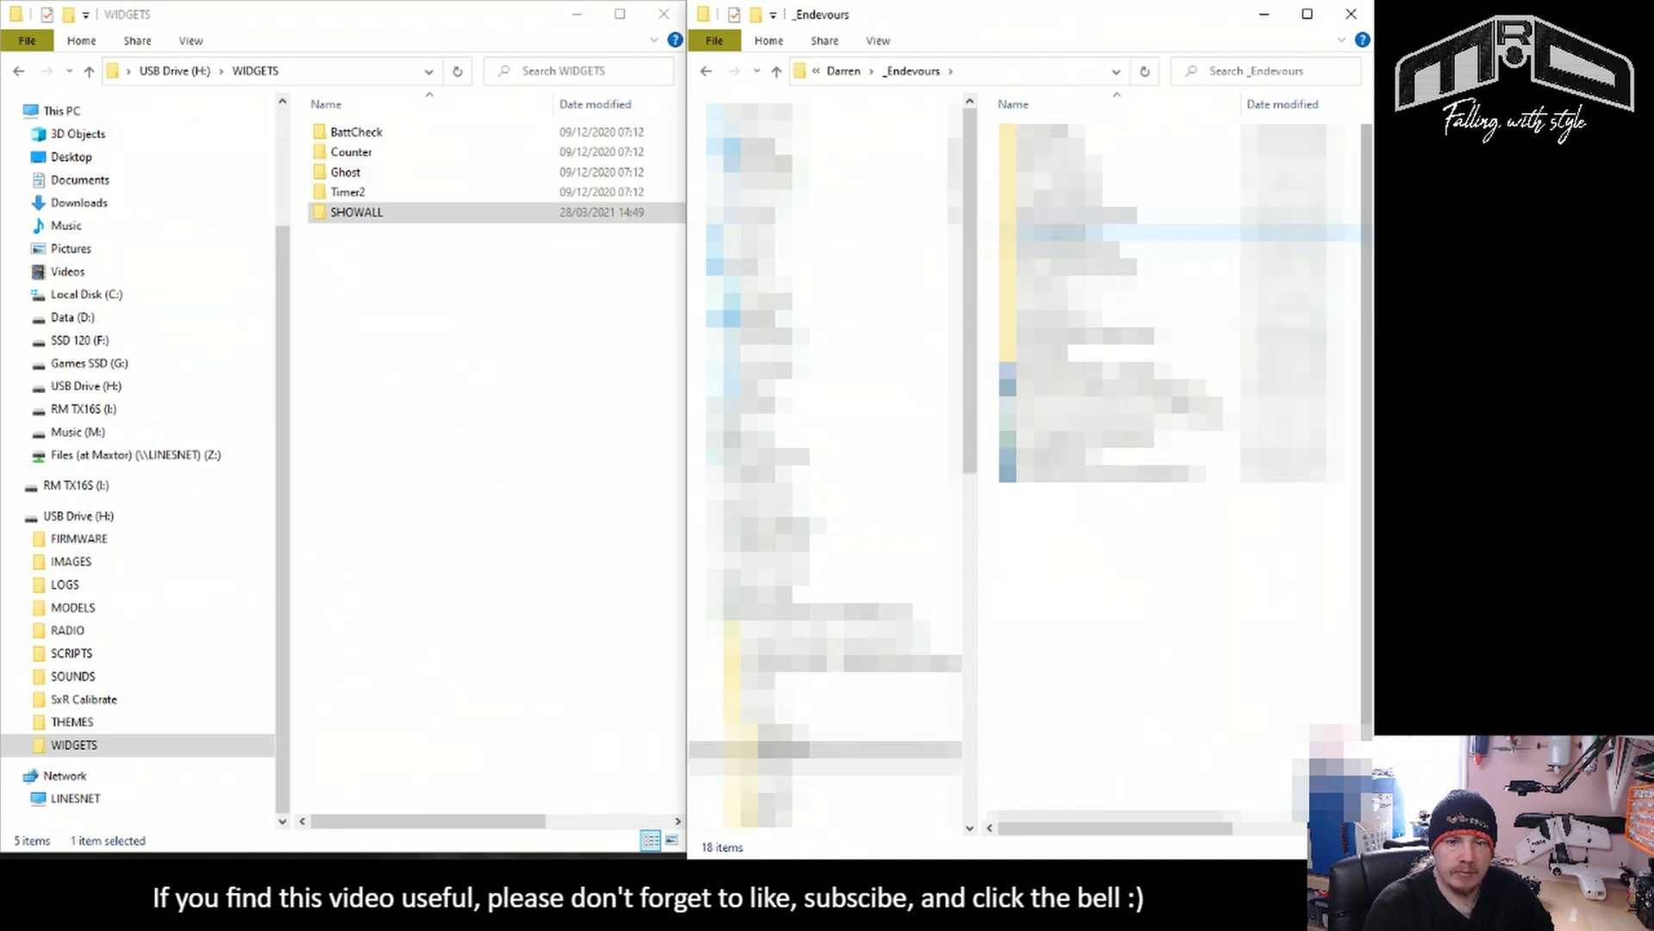
double_click(1060, 214)
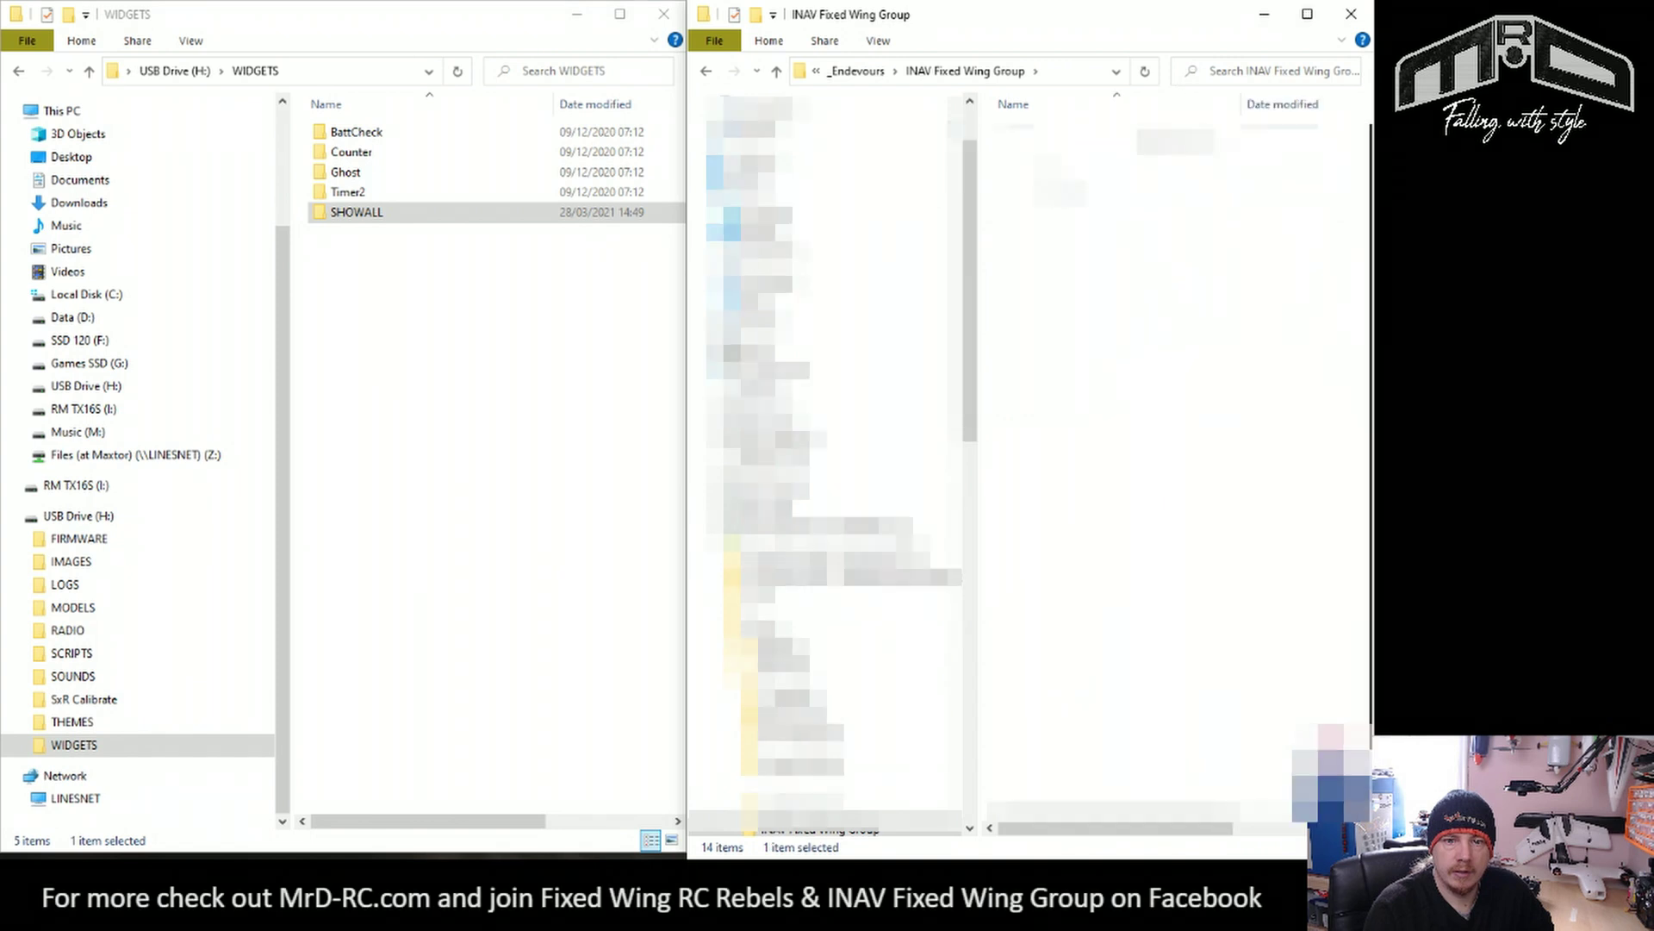
double_click(1047, 172)
double_click(1046, 132)
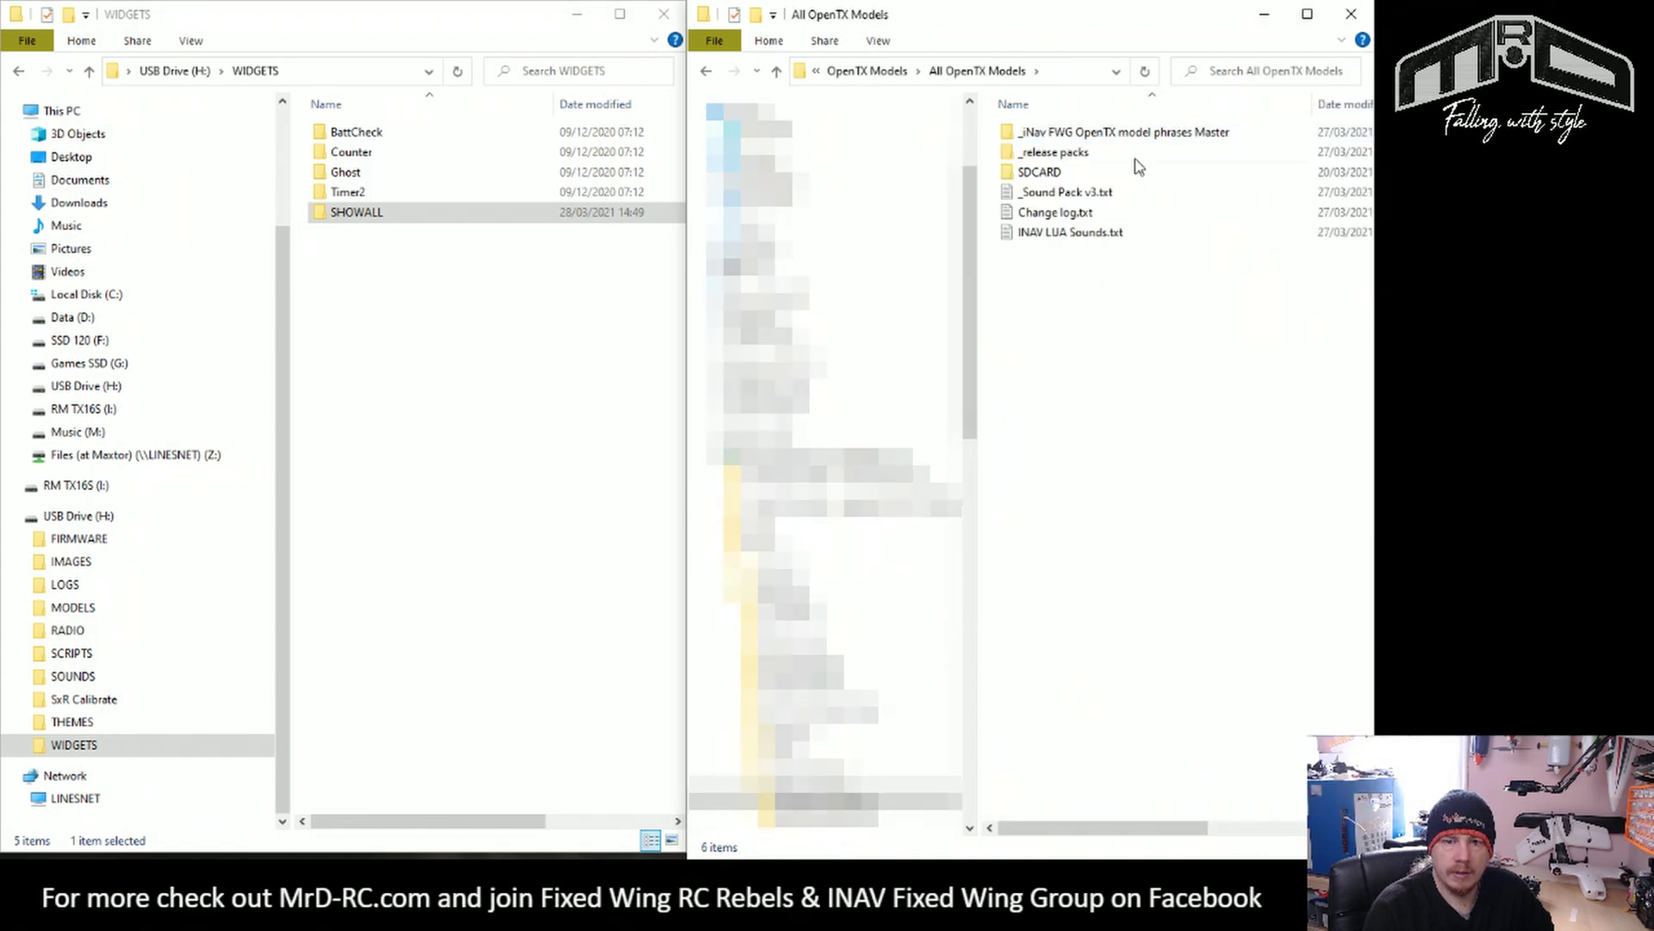
double_click(1043, 172)
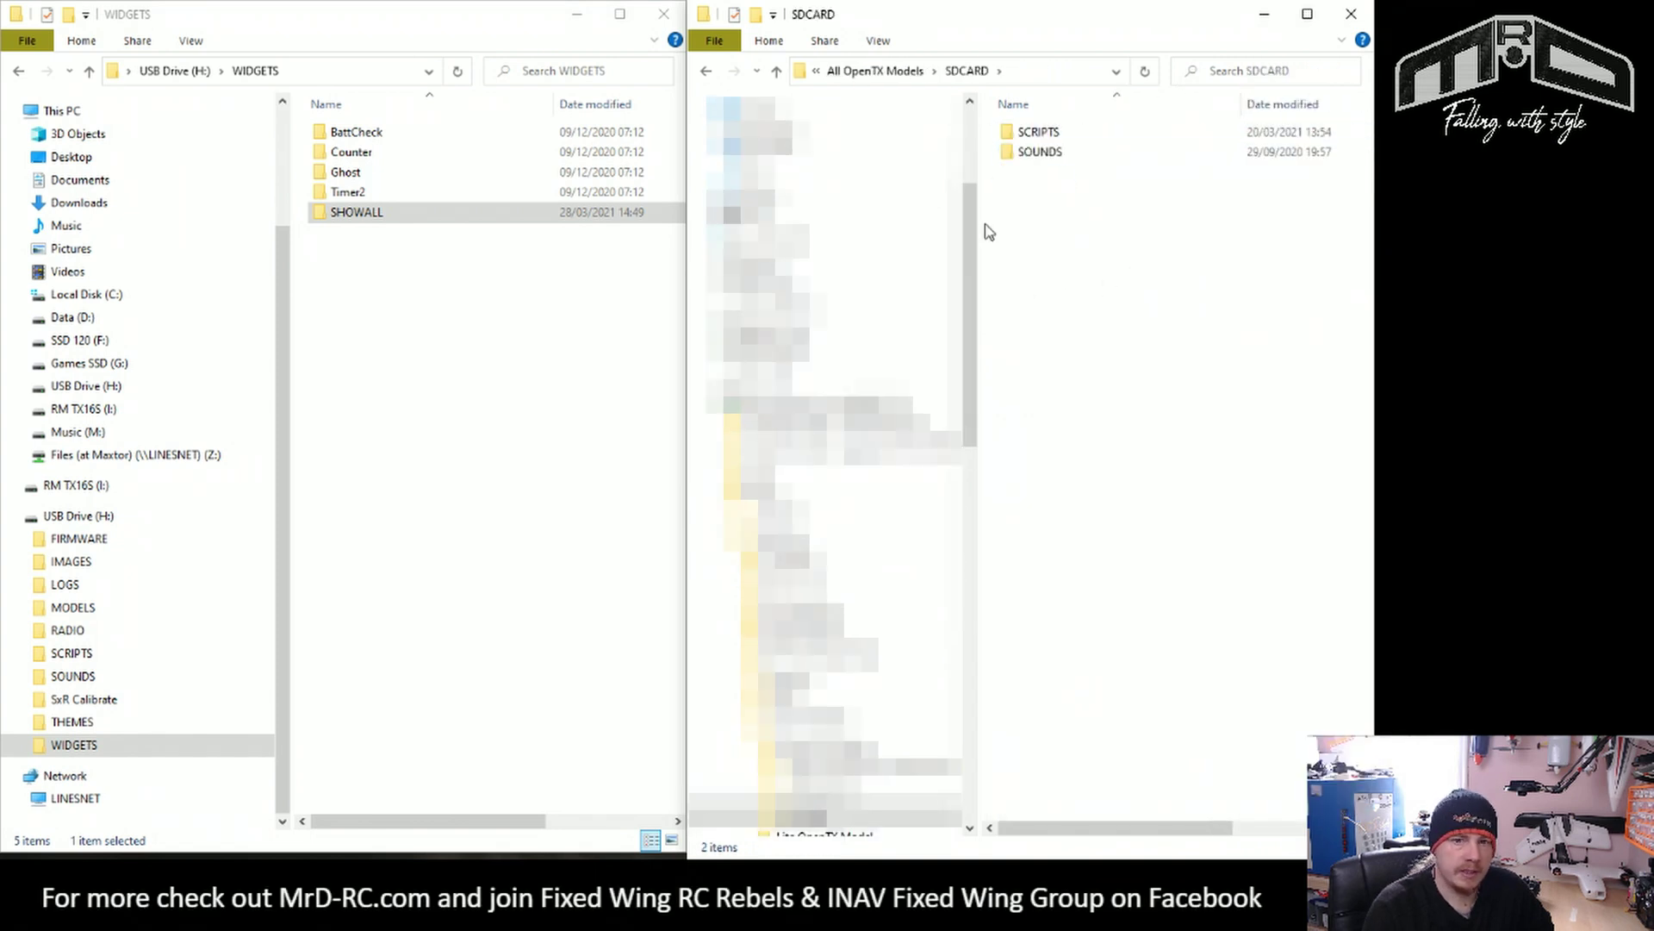
left_click(78, 516)
left_click_drag(1098, 209, 505, 478)
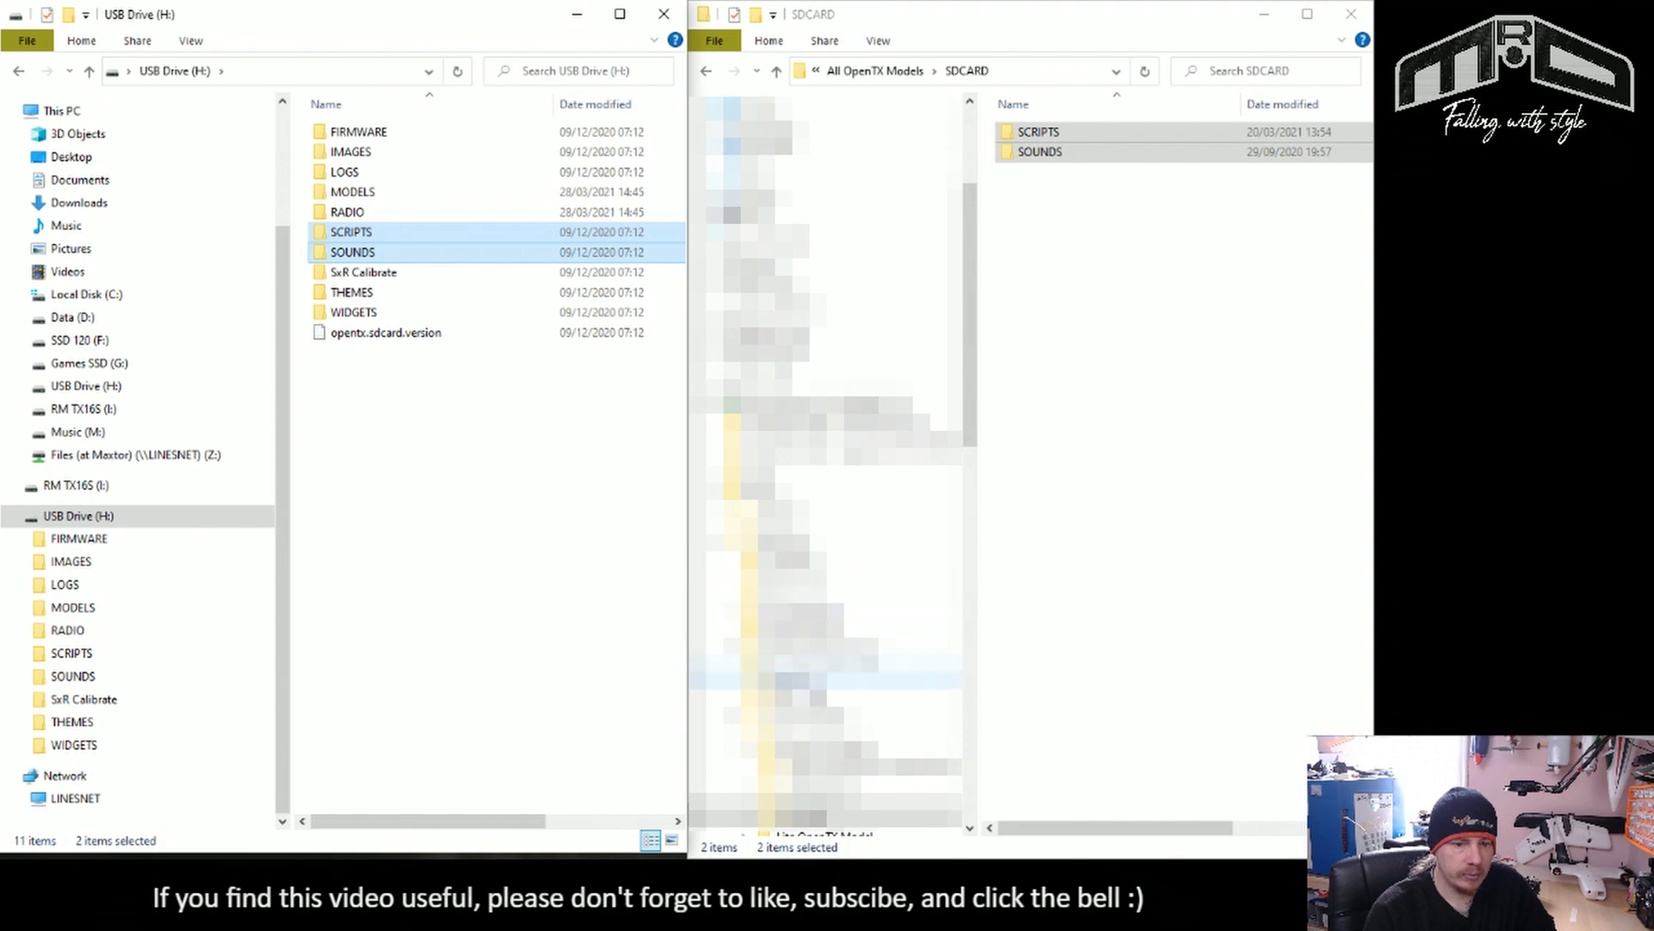
Step: Paste the 47 custom voice .wav files from _wav into the card's SOUNDS\en folder
left_click(825, 654)
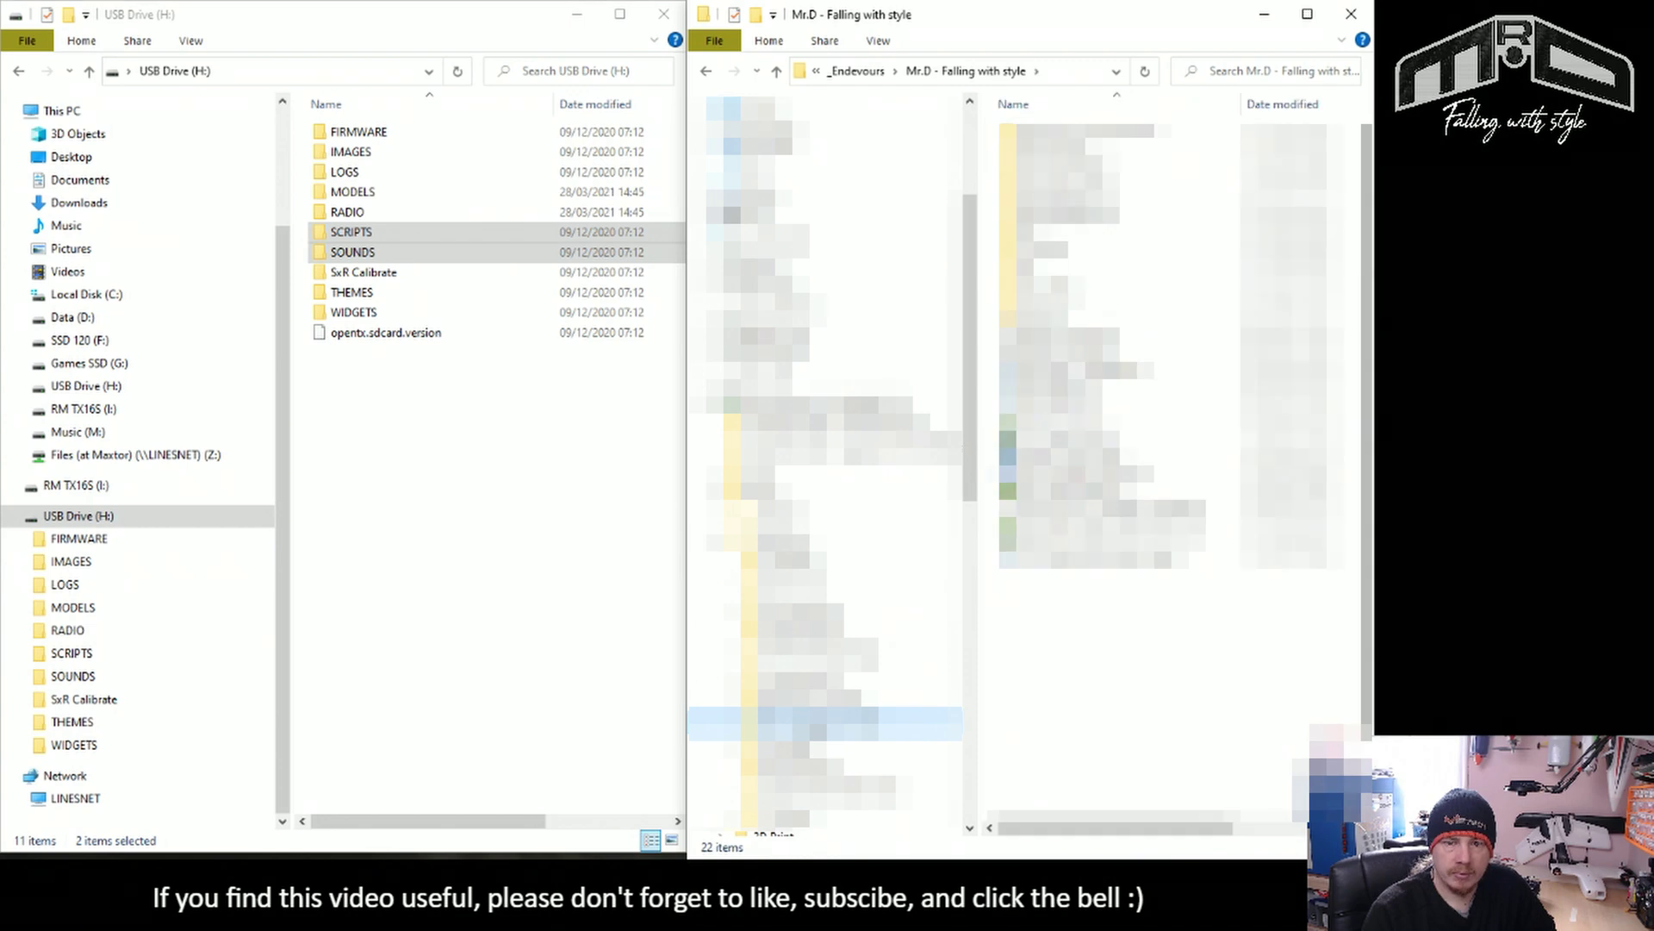
scroll(825, 491, "down", 1)
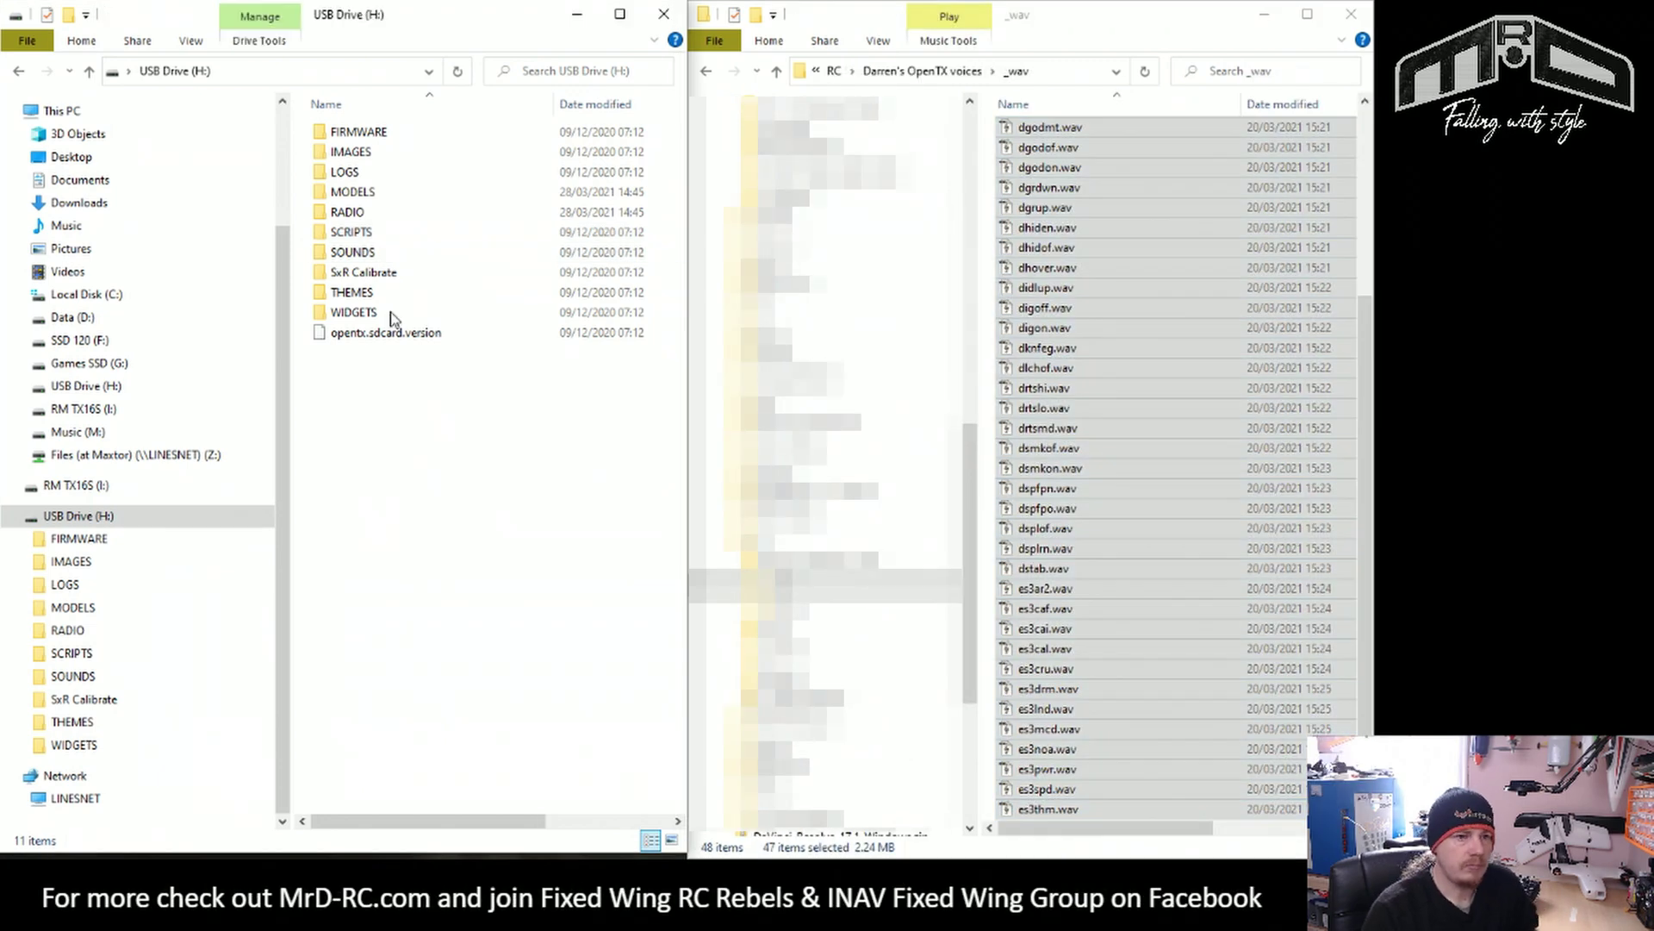
double_click(360, 233)
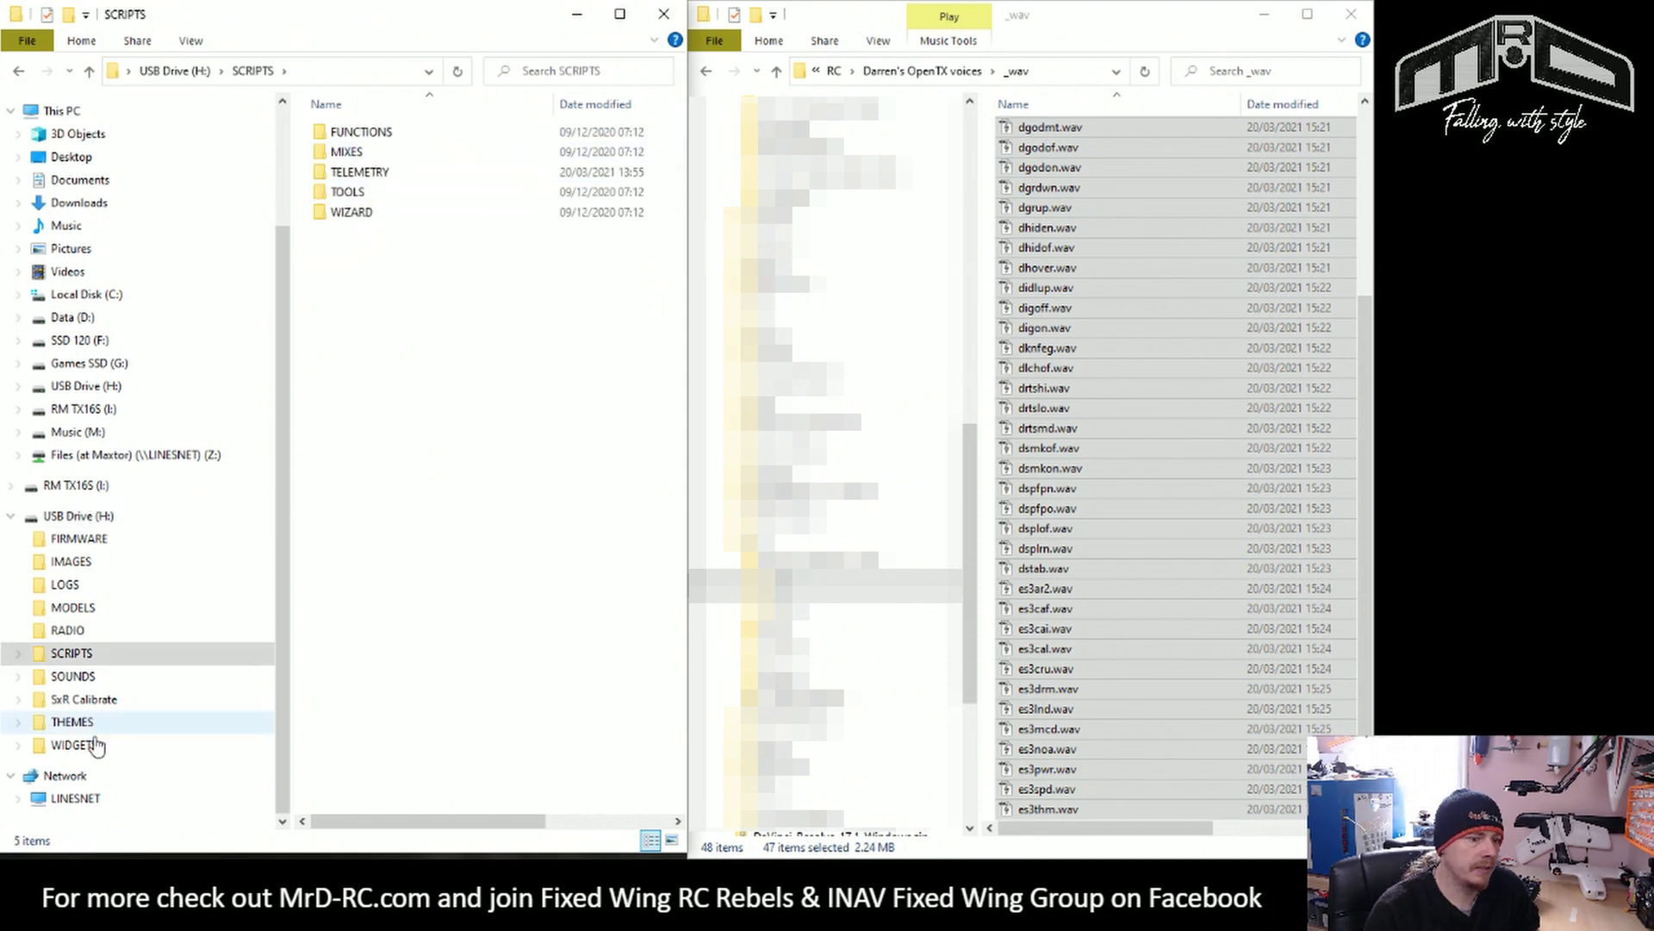
left_click(73, 676)
left_click(340, 134)
double_click(340, 134)
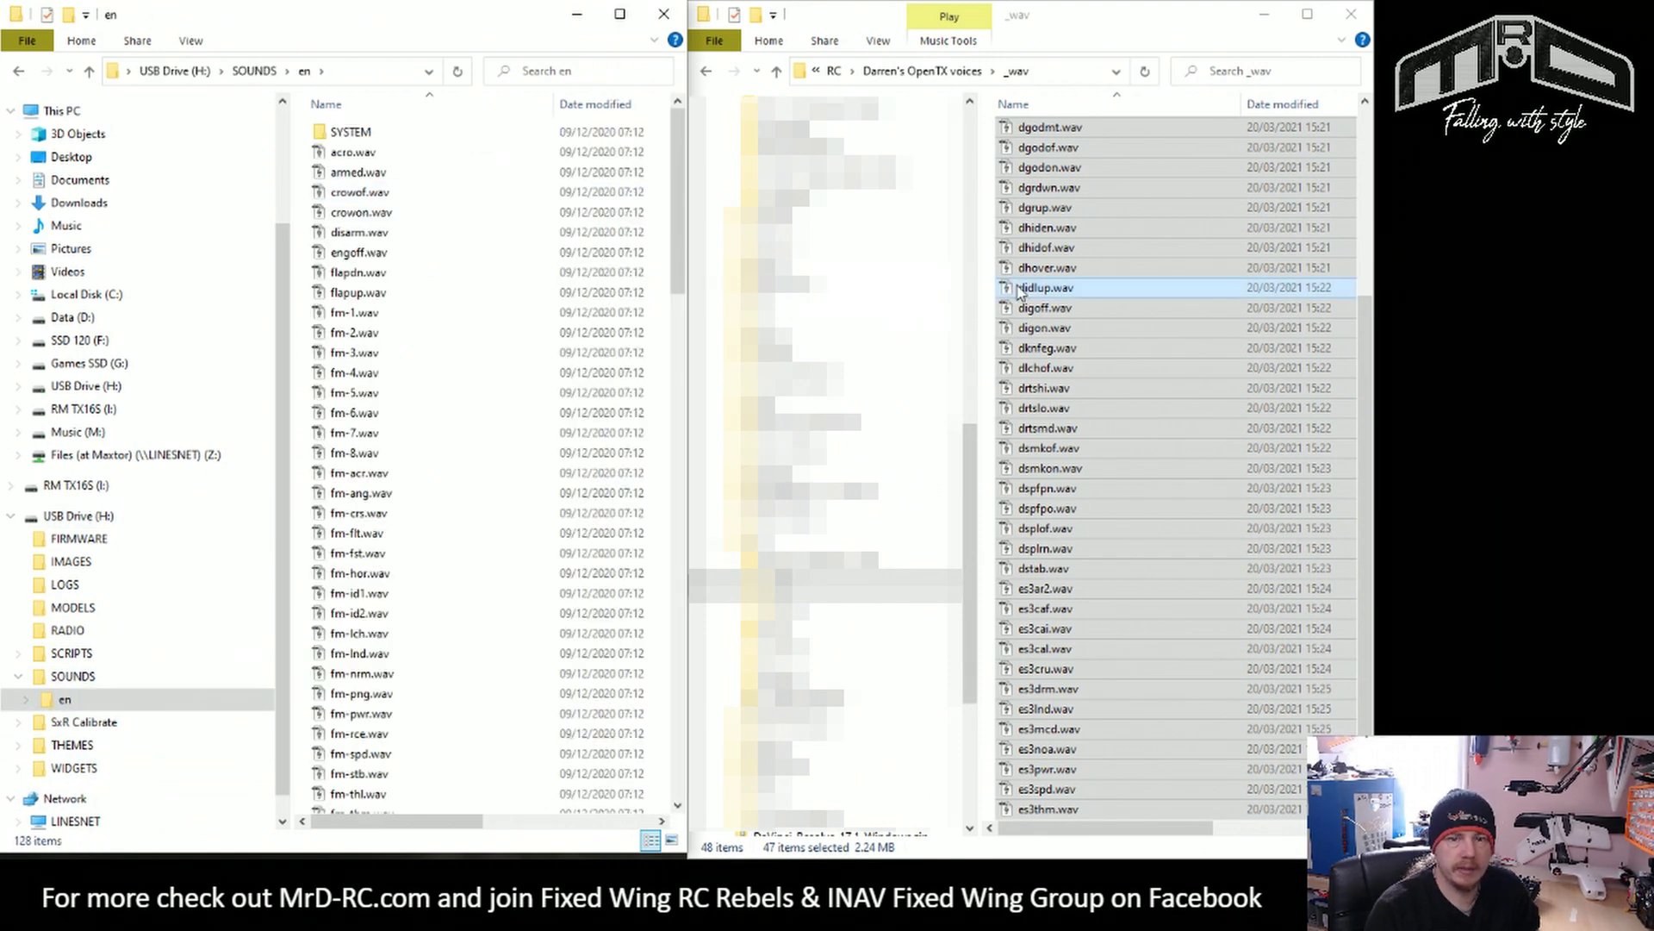
key("ctrl+v")
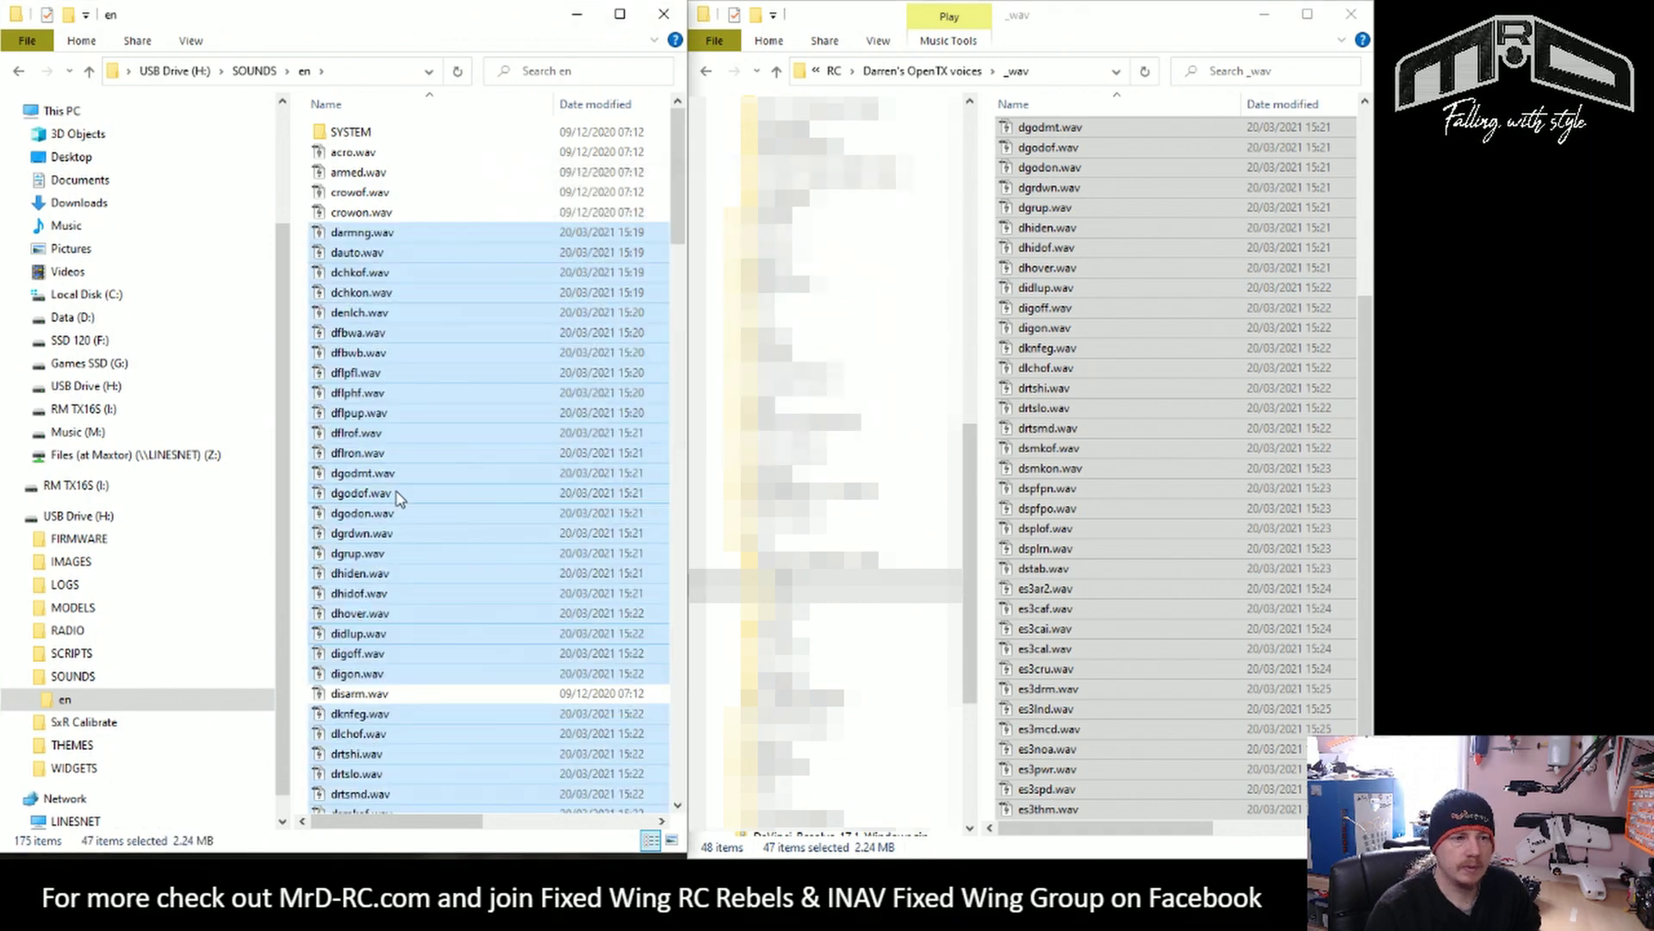
Step: Close the _wav source Explorer window, leaving the USB Drive SOUNDS\en window open
left_click(1351, 14)
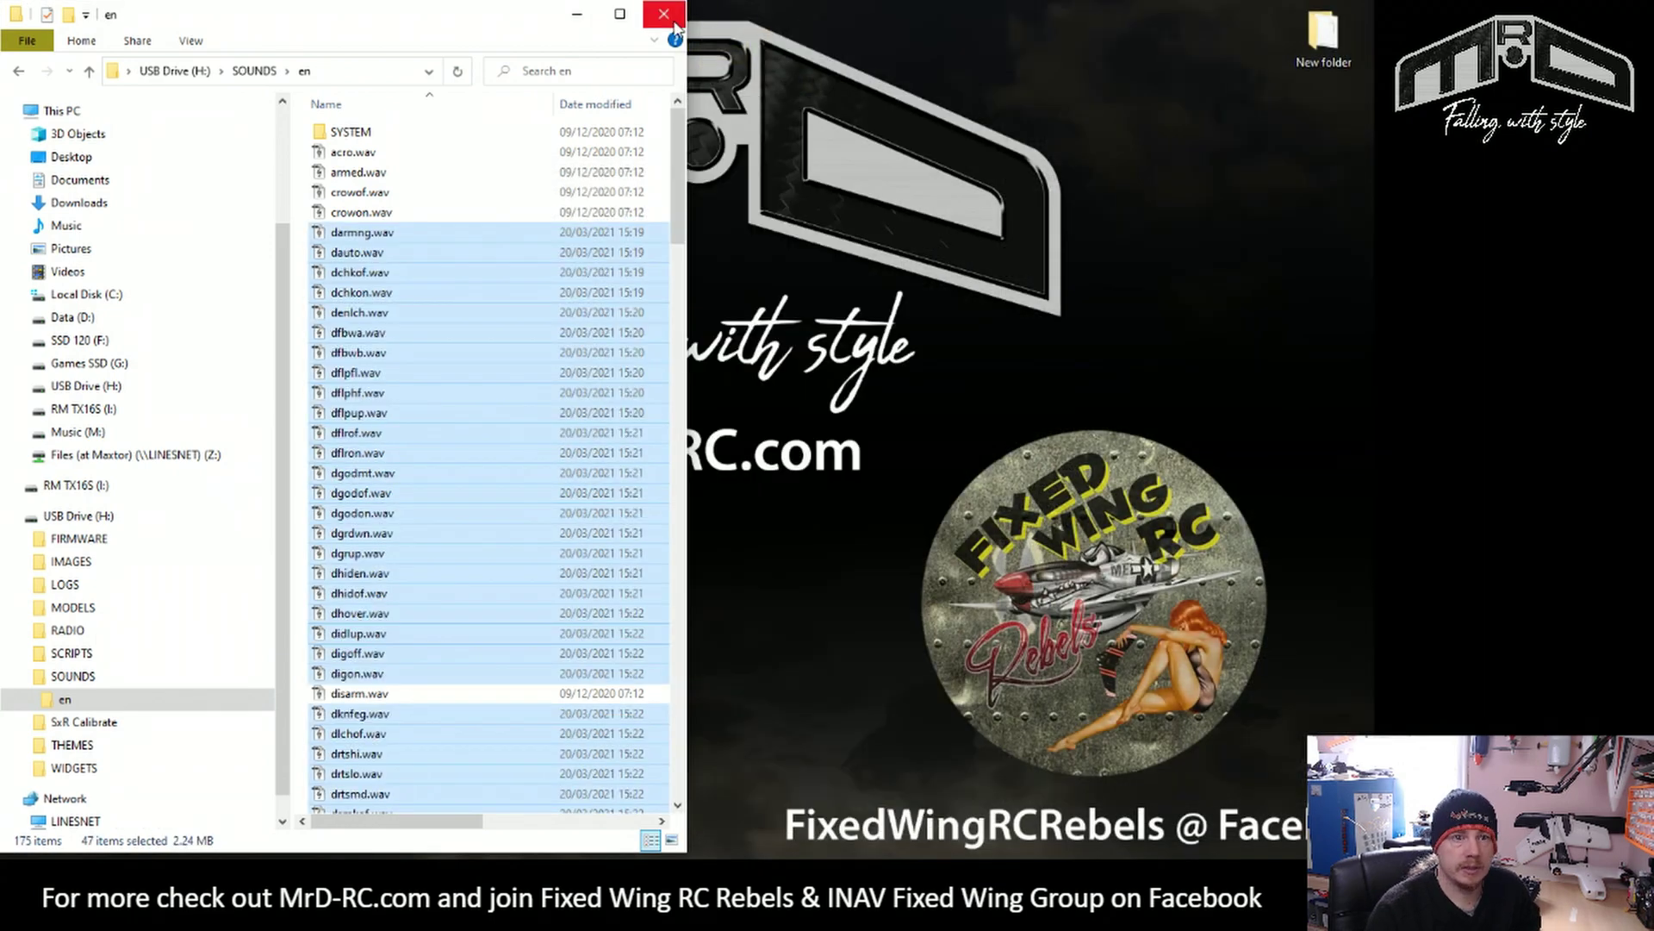